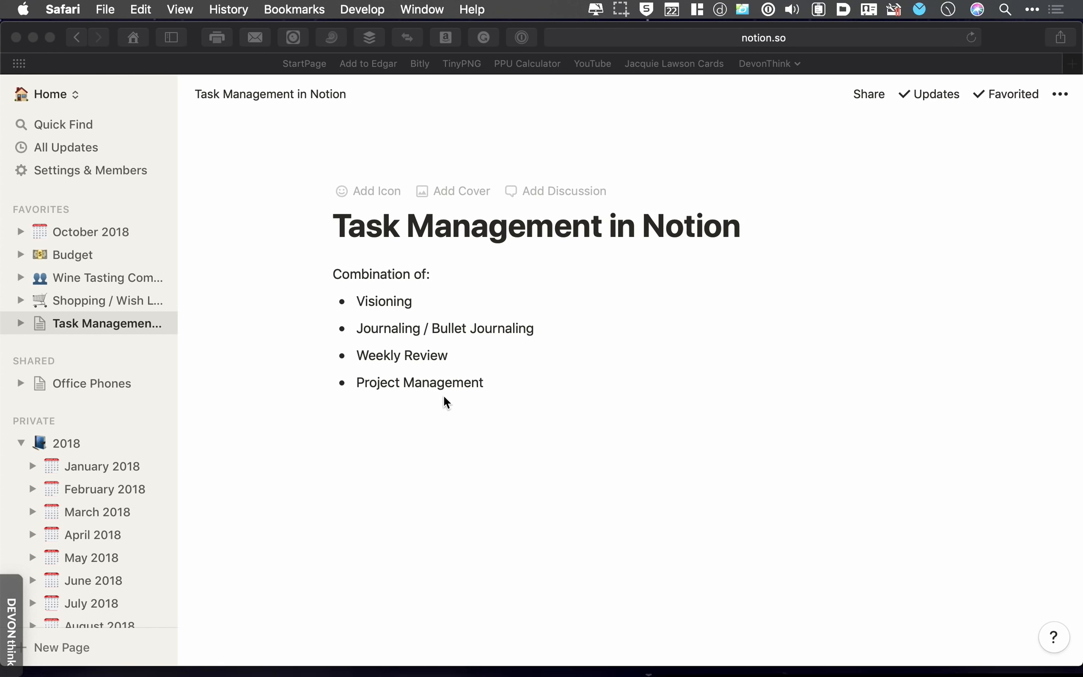
Step: Open the Health page within the 1. Personal section of the workspace
{"action": "left_click", "coordinate": [476, 391]}
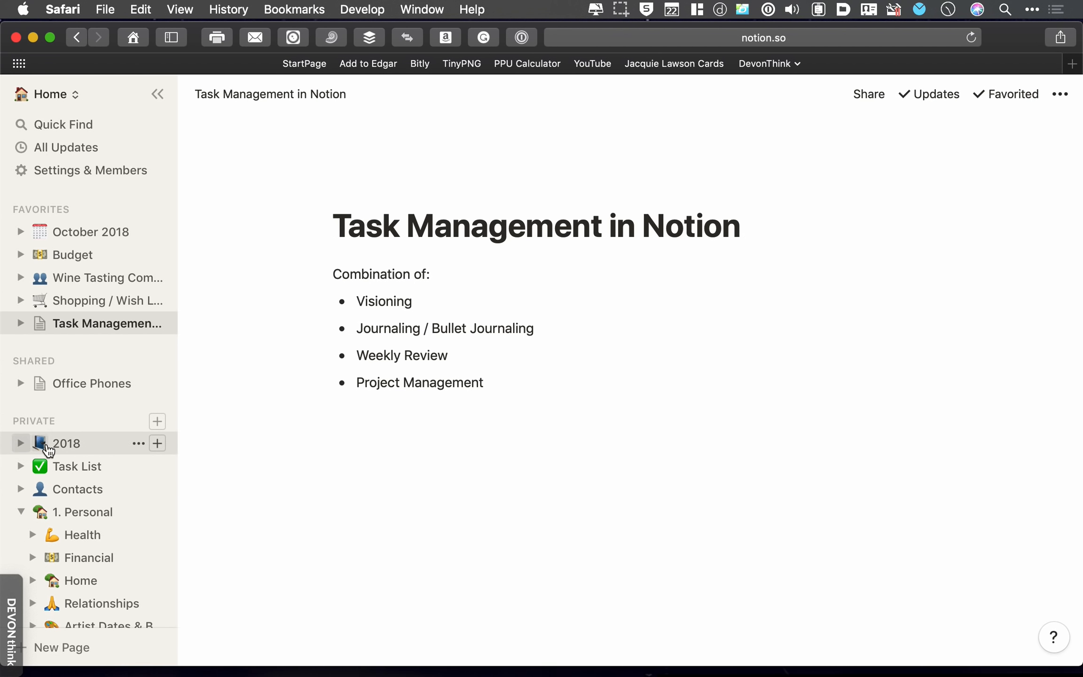
{"action": "scroll", "coordinate": [89, 519], "scroll_direction": "down", "scroll_amount": 5}
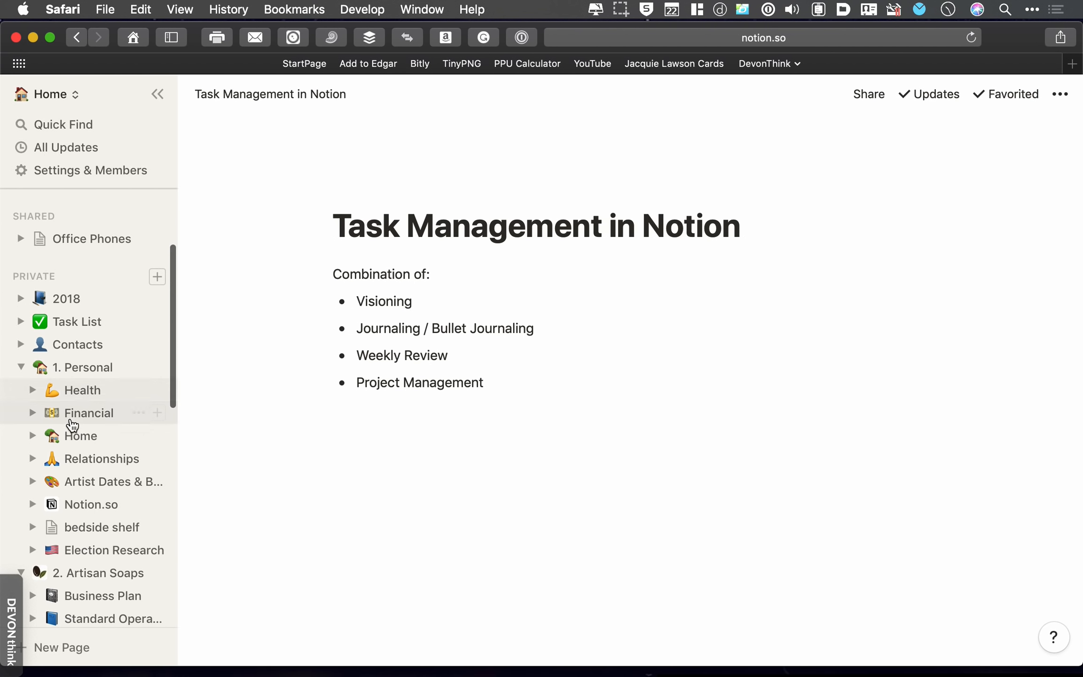
{"action": "scroll", "coordinate": [78, 555], "scroll_direction": "down", "scroll_amount": 12}
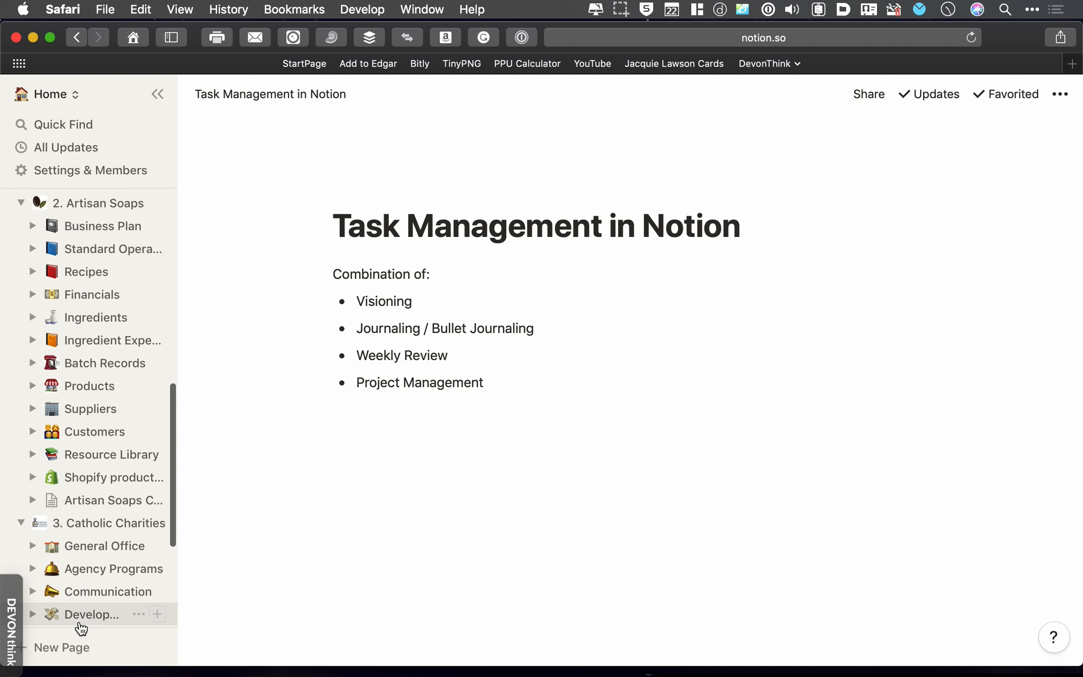
{"action": "scroll", "coordinate": [83, 410], "scroll_direction": "up", "scroll_amount": 10}
{"action": "scroll", "coordinate": [84, 412], "scroll_direction": "up", "scroll_amount": 3}
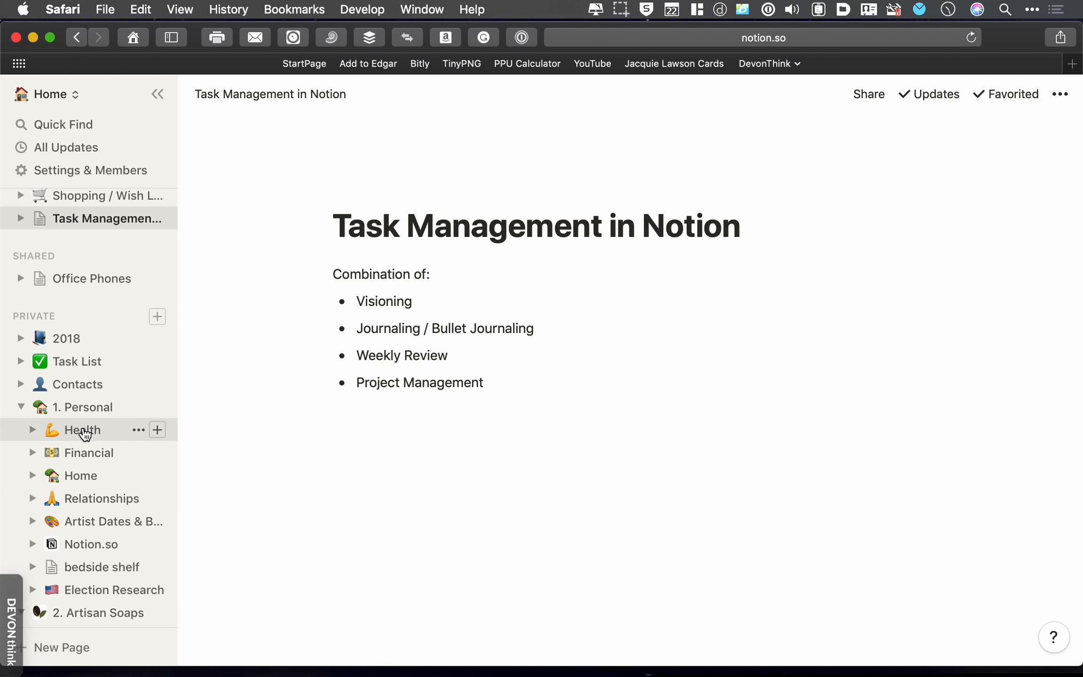
{"action": "left_click", "coordinate": [82, 430]}
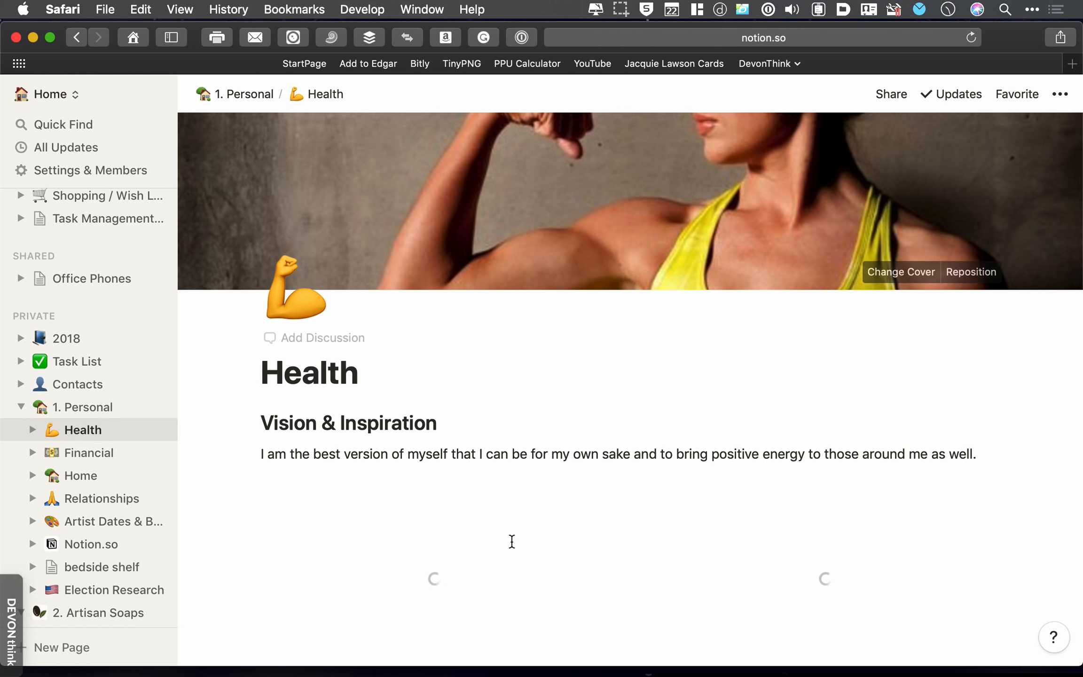
Step: Look through the Health page's sections down to the linked Task List and check the filter applied to that table
{"action": "scroll", "coordinate": [511, 540], "scroll_direction": "down", "scroll_amount": 2}
{"action": "scroll", "coordinate": [511, 540], "scroll_direction": "down", "scroll_amount": 5}
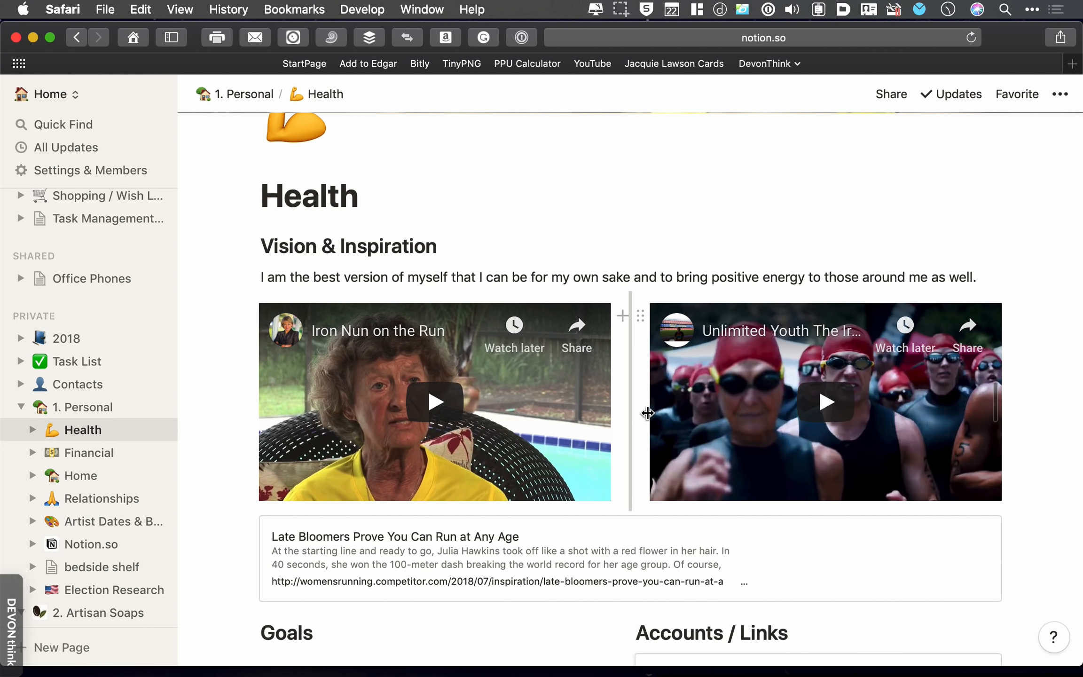
{"action": "scroll", "coordinate": [555, 426], "scroll_direction": "down", "scroll_amount": 10}
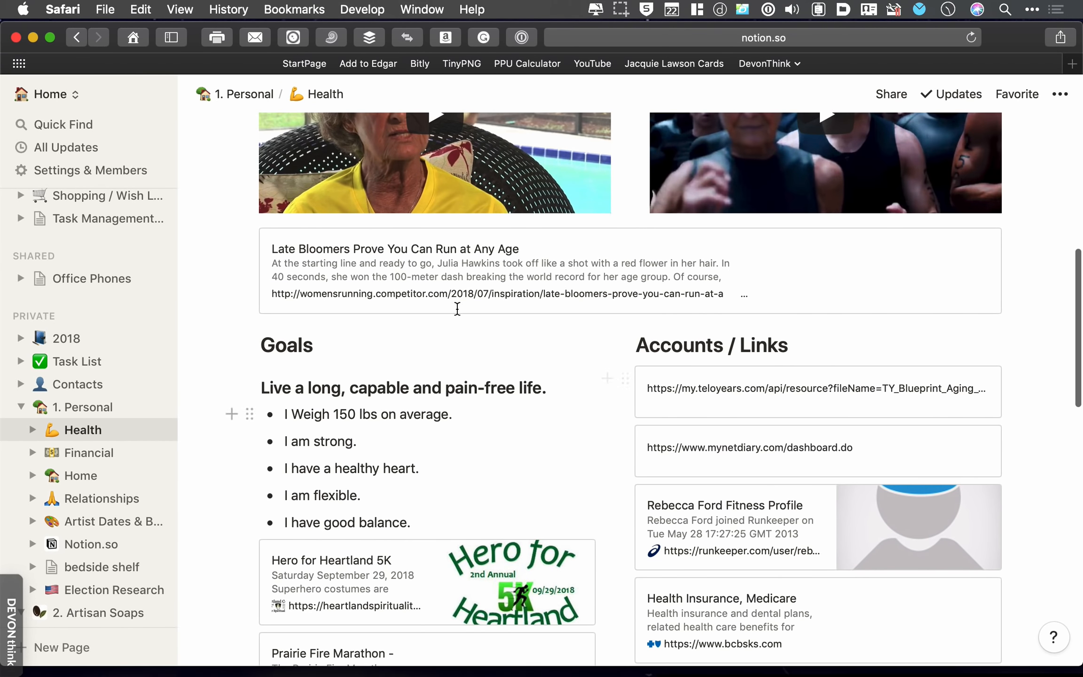
{"action": "scroll", "coordinate": [483, 441], "scroll_direction": "down", "scroll_amount": 12}
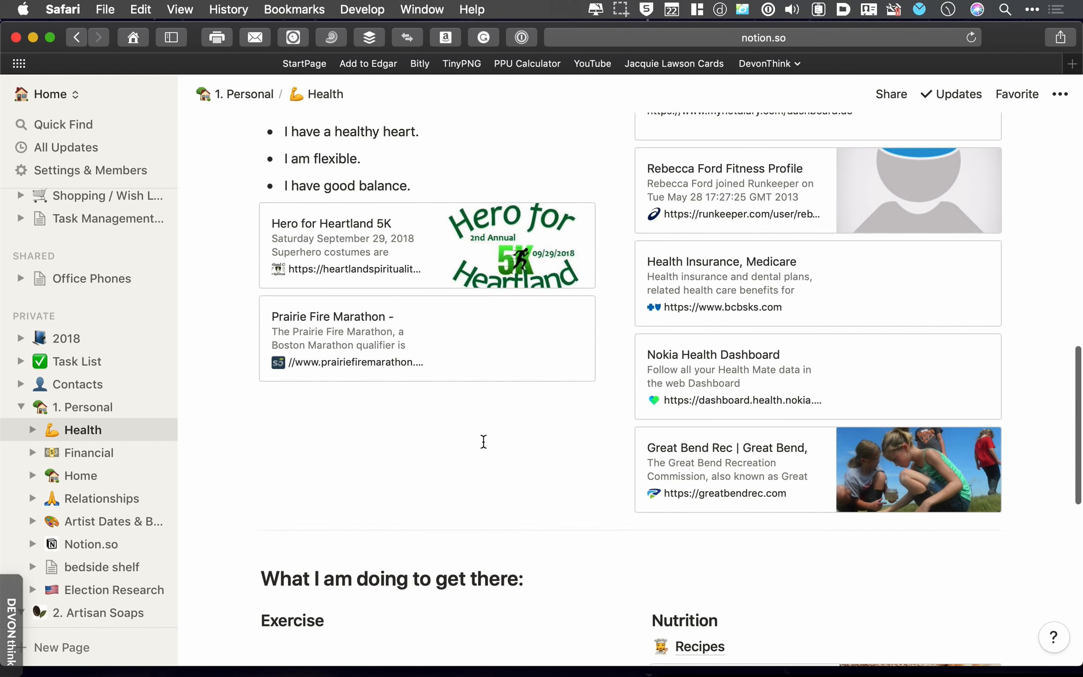
{"action": "scroll", "coordinate": [671, 297], "scroll_direction": "down", "scroll_amount": 5}
{"action": "scroll", "coordinate": [776, 324], "scroll_direction": "down", "scroll_amount": 8}
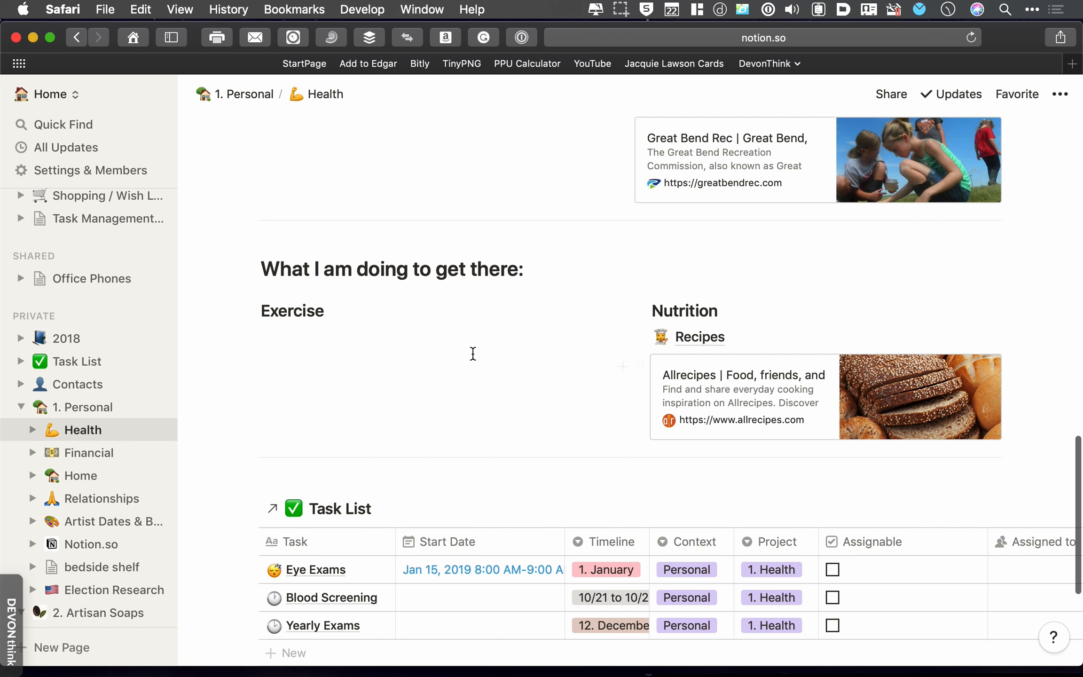
{"action": "scroll", "coordinate": [515, 387], "scroll_direction": "down", "scroll_amount": 8}
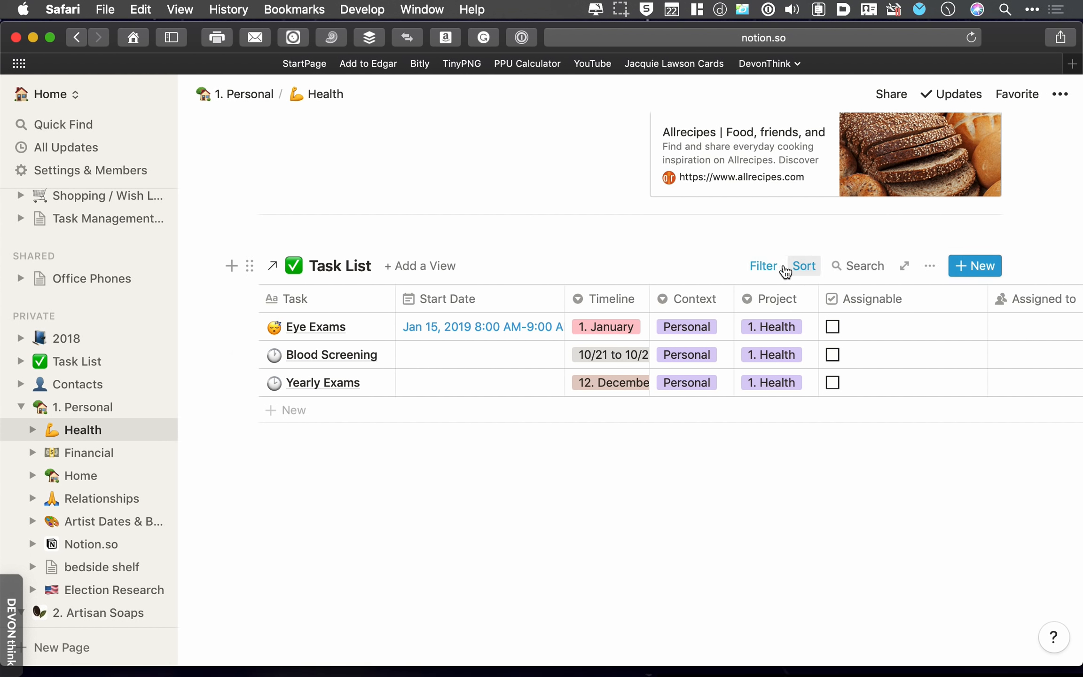
{"action": "left_click", "coordinate": [762, 269]}
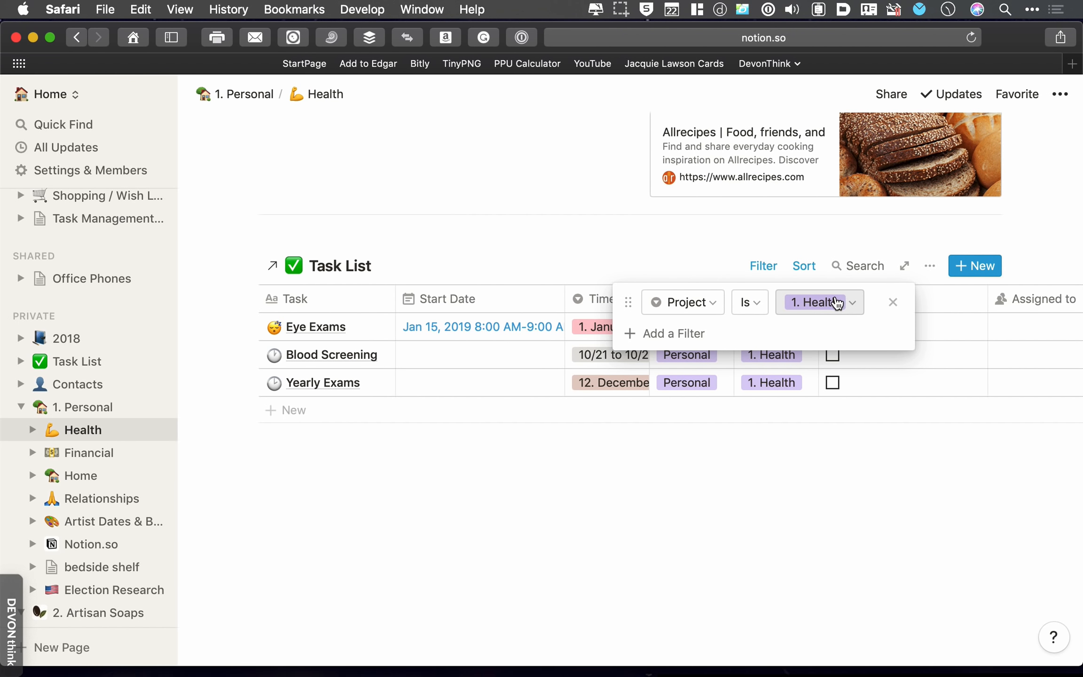
{"action": "left_click", "coordinate": [531, 240]}
Step: Review the Health page's vision videos, goals, account links, and exercise and nutrition sections again
{"action": "scroll", "coordinate": [491, 224], "scroll_direction": "up", "scroll_amount": 10}
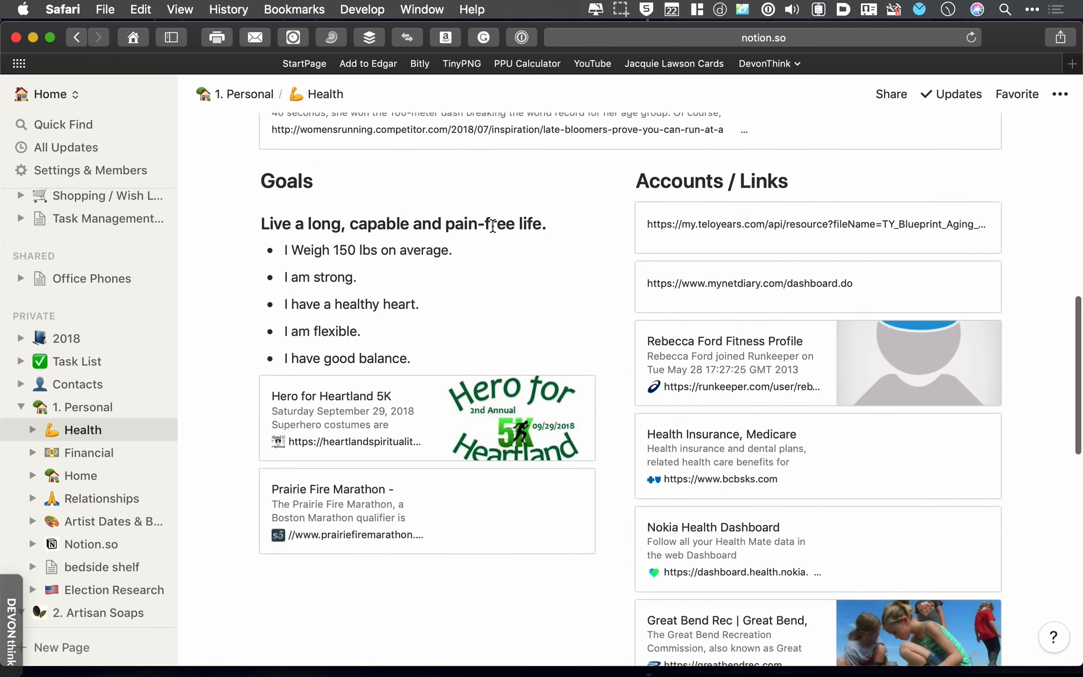
{"action": "scroll", "coordinate": [493, 225], "scroll_direction": "up", "scroll_amount": 10}
{"action": "scroll", "coordinate": [546, 580], "scroll_direction": "down", "scroll_amount": 5}
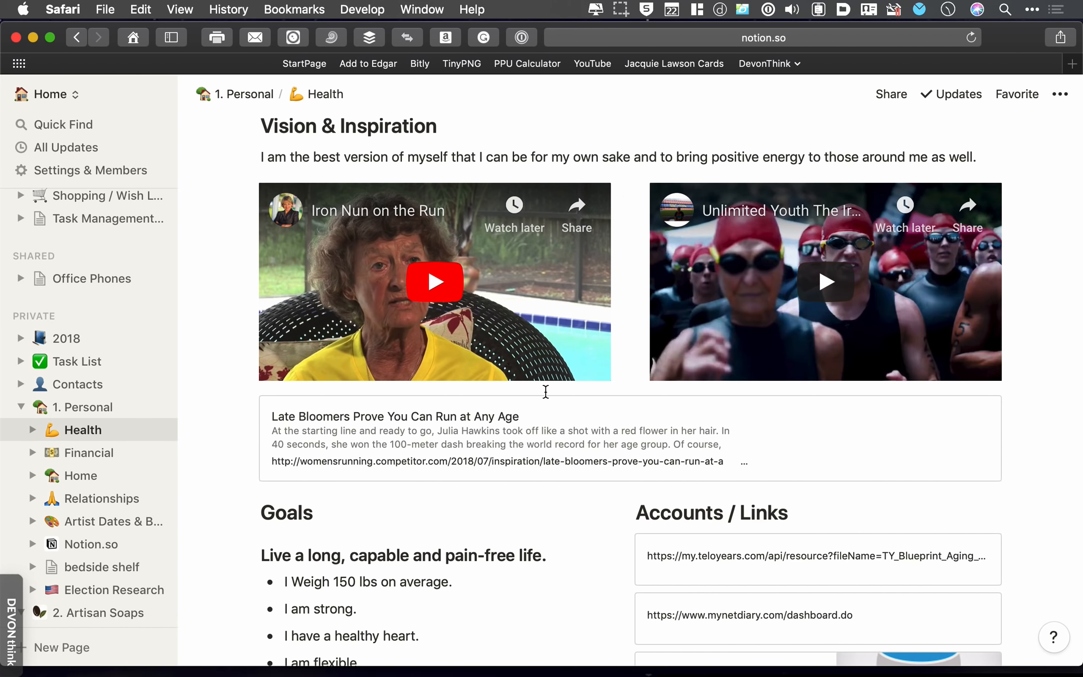
{"action": "scroll", "coordinate": [545, 391], "scroll_direction": "down", "scroll_amount": 10}
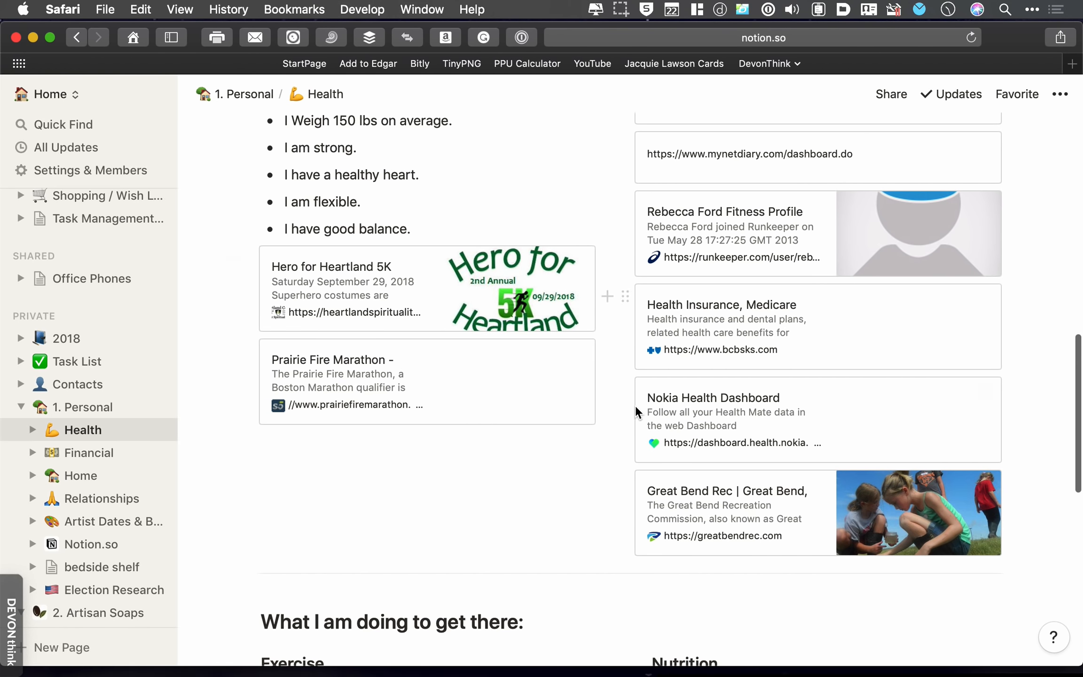
{"action": "scroll", "coordinate": [635, 409], "scroll_direction": "down", "scroll_amount": 10}
{"action": "scroll", "coordinate": [505, 187], "scroll_direction": "up", "scroll_amount": 10}
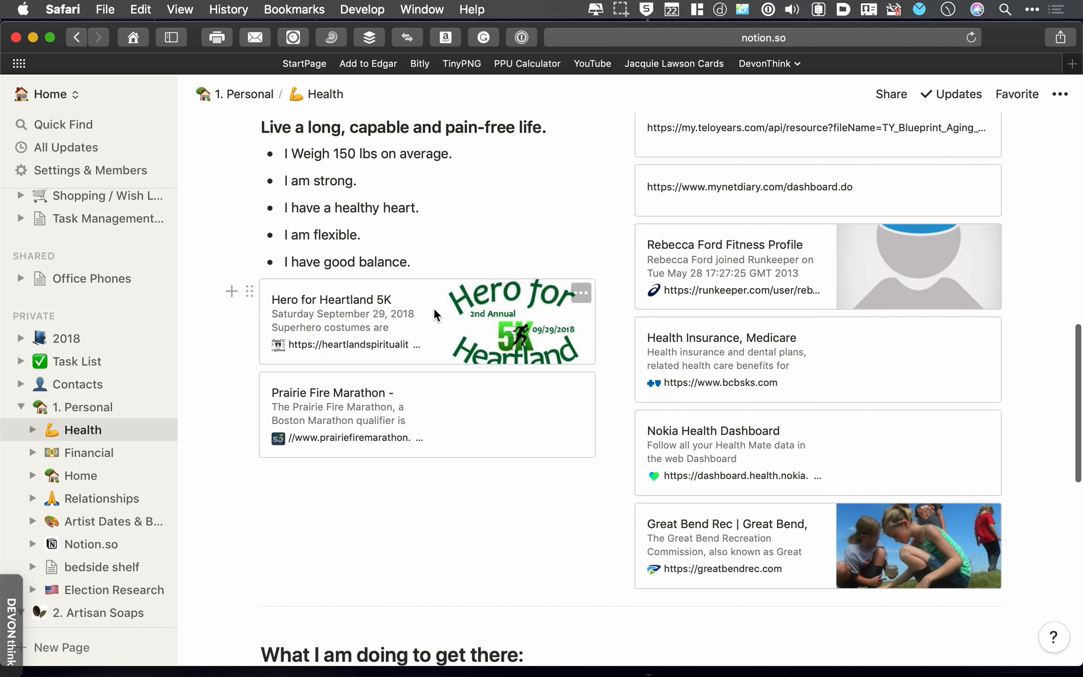
{"action": "scroll", "coordinate": [433, 306], "scroll_direction": "down", "scroll_amount": 8}
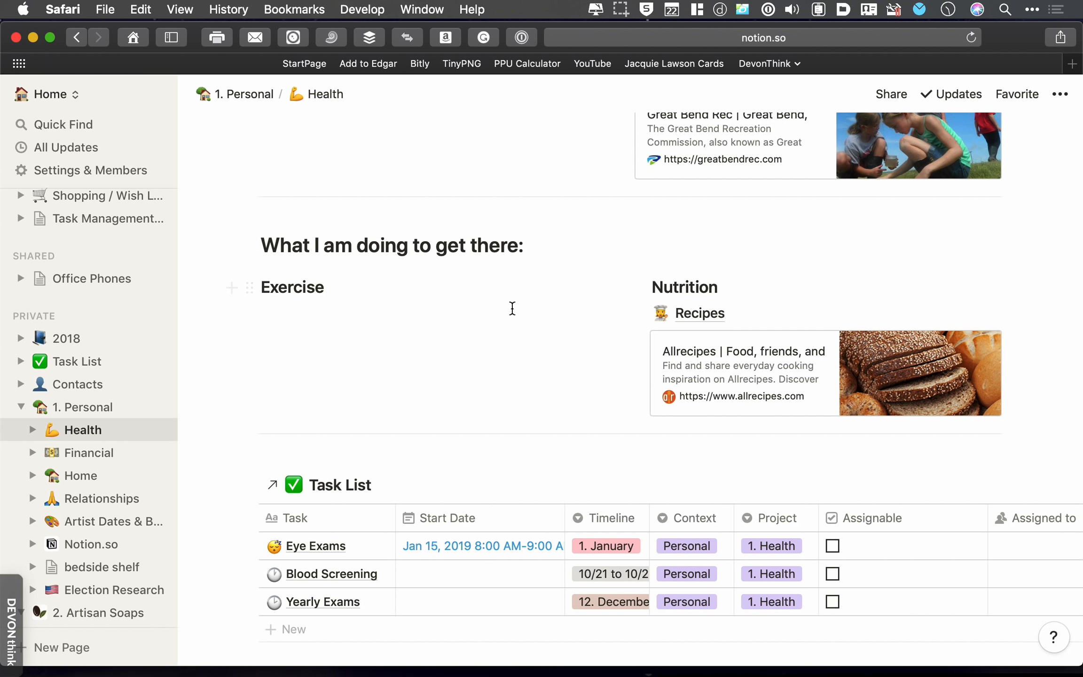
{"action": "scroll", "coordinate": [501, 418], "scroll_direction": "down", "scroll_amount": 5}
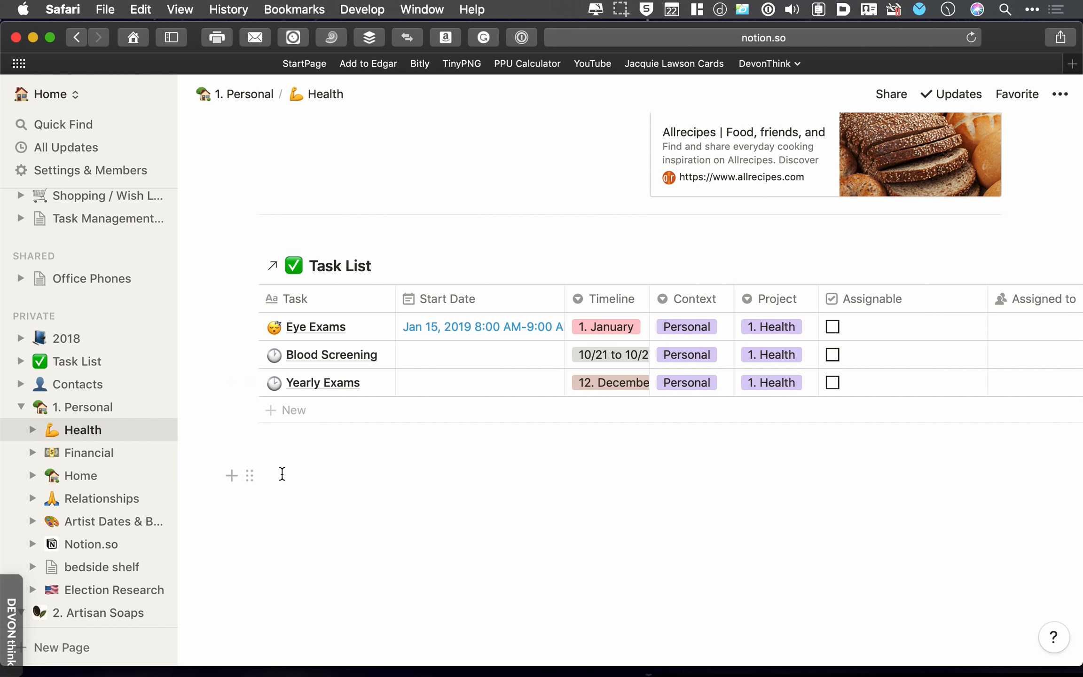
{"action": "type", "text": "/created"}
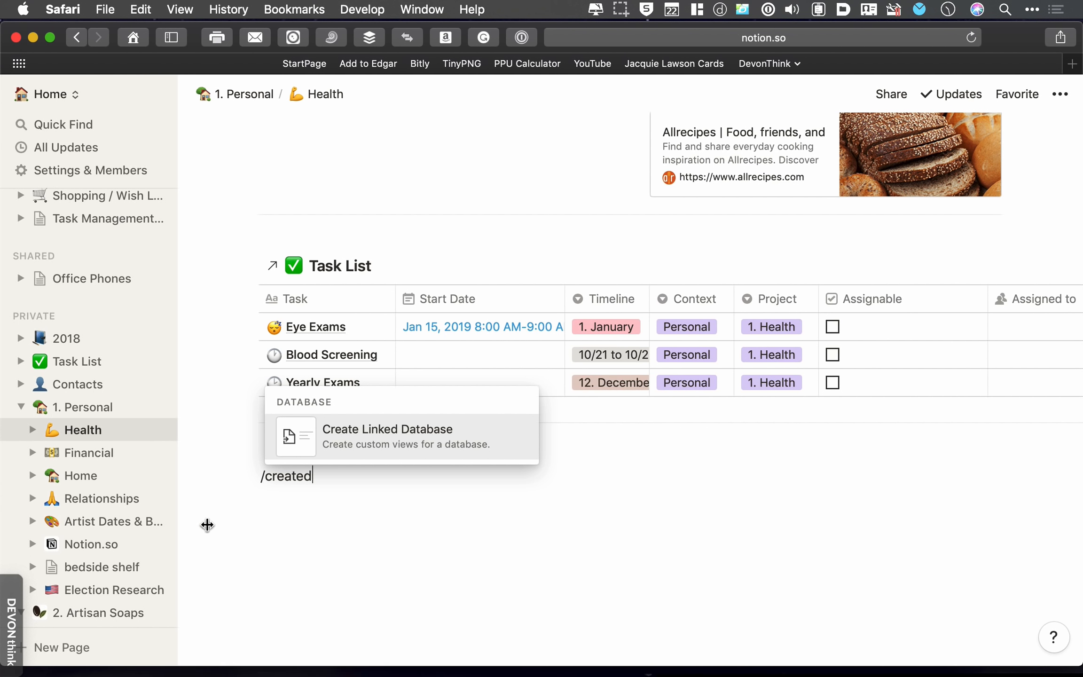
{"action": "left_click", "coordinate": [278, 524]}
{"action": "left_click_drag", "start_coordinate": [329, 475], "coordinate": [221, 472]}
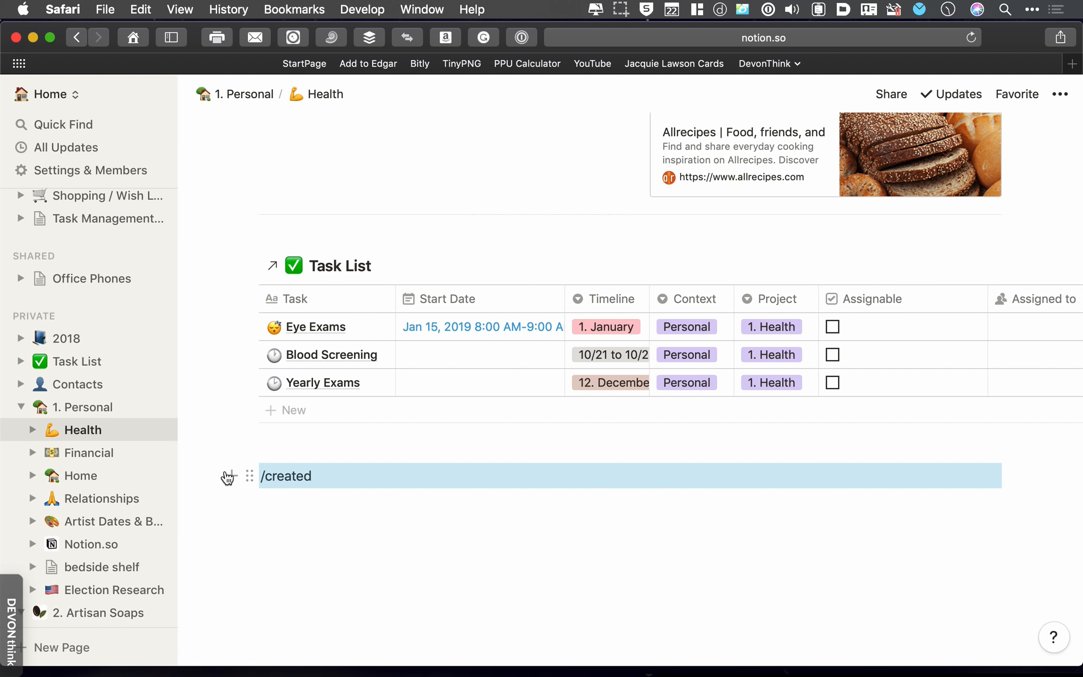
{"action": "left_click", "coordinate": [313, 545]}
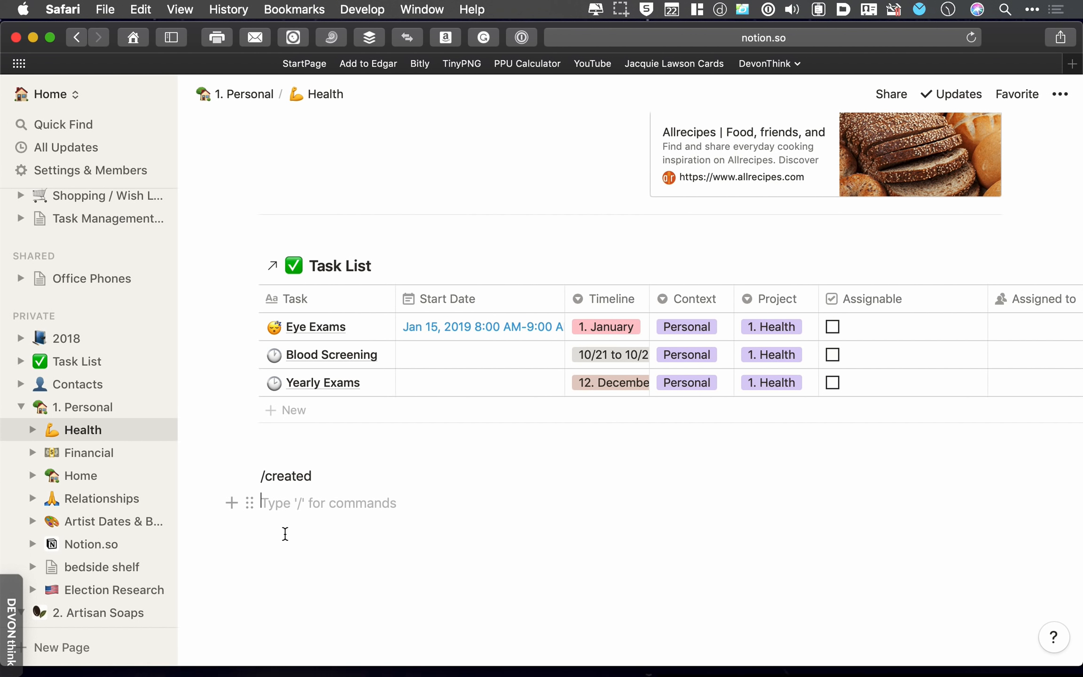
Step: Insert a linked database beneath the existing table on the Health page, using Task List as its source
{"action": "type", "text": "/"}
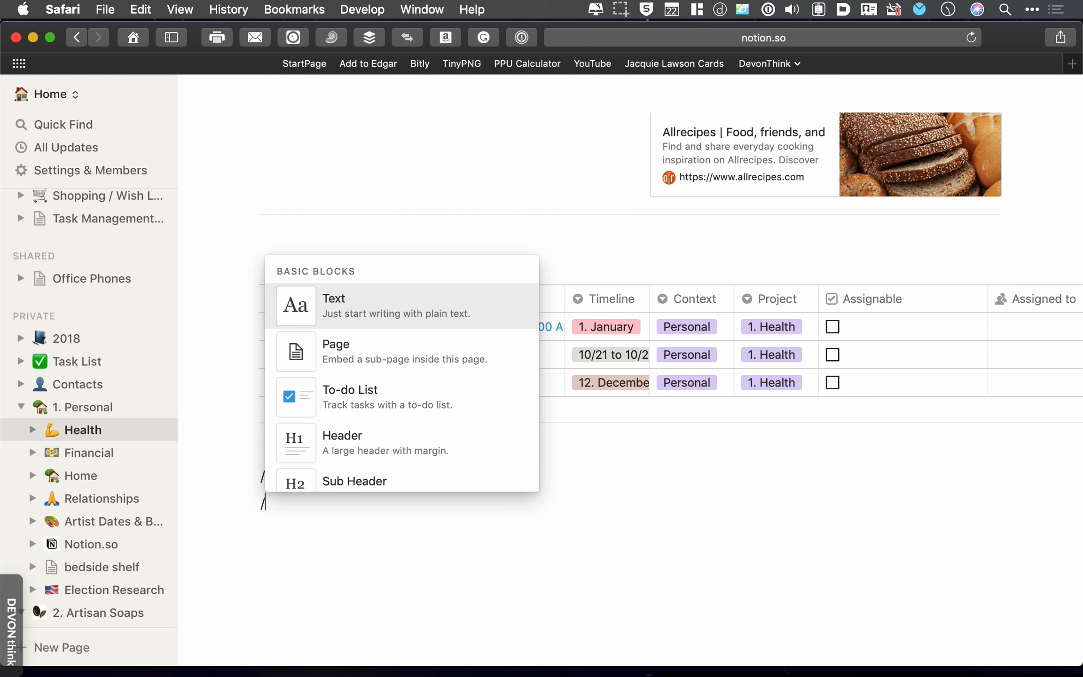
{"action": "type", "text": "create"}
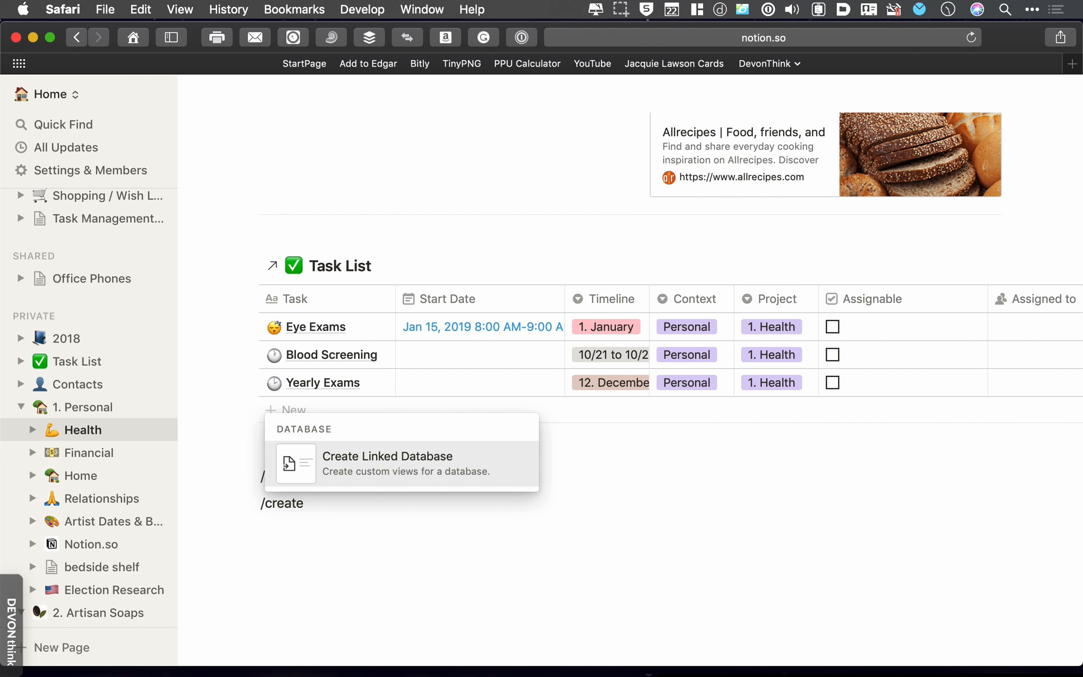
{"action": "mouse_move", "coordinate": [359, 468]}
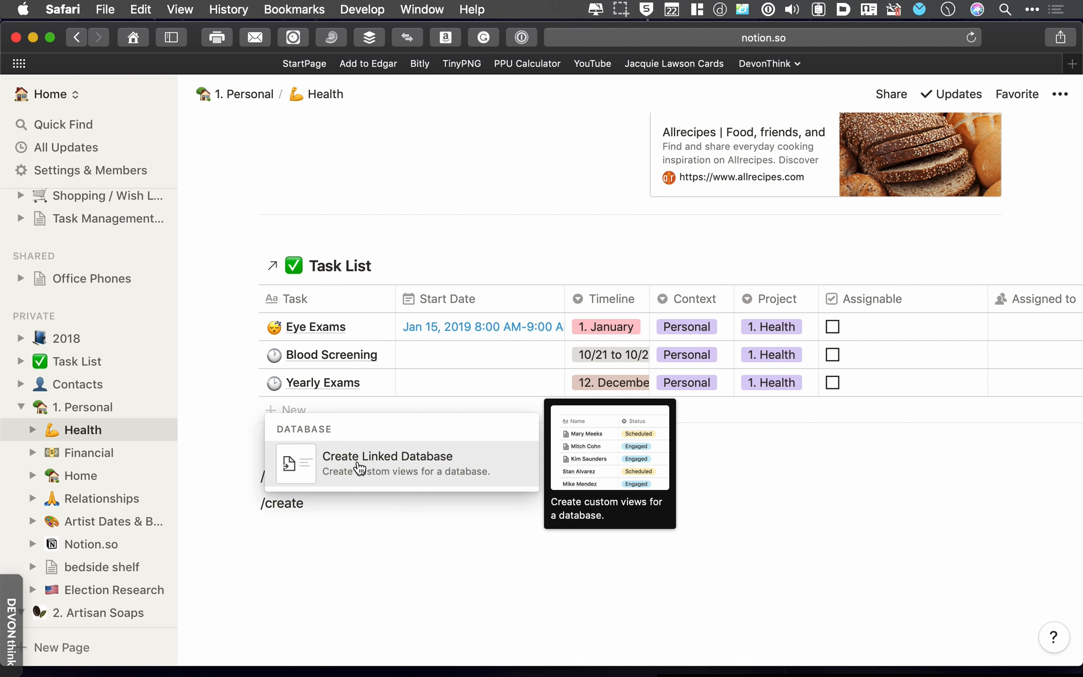
{"action": "left_click", "coordinate": [400, 467]}
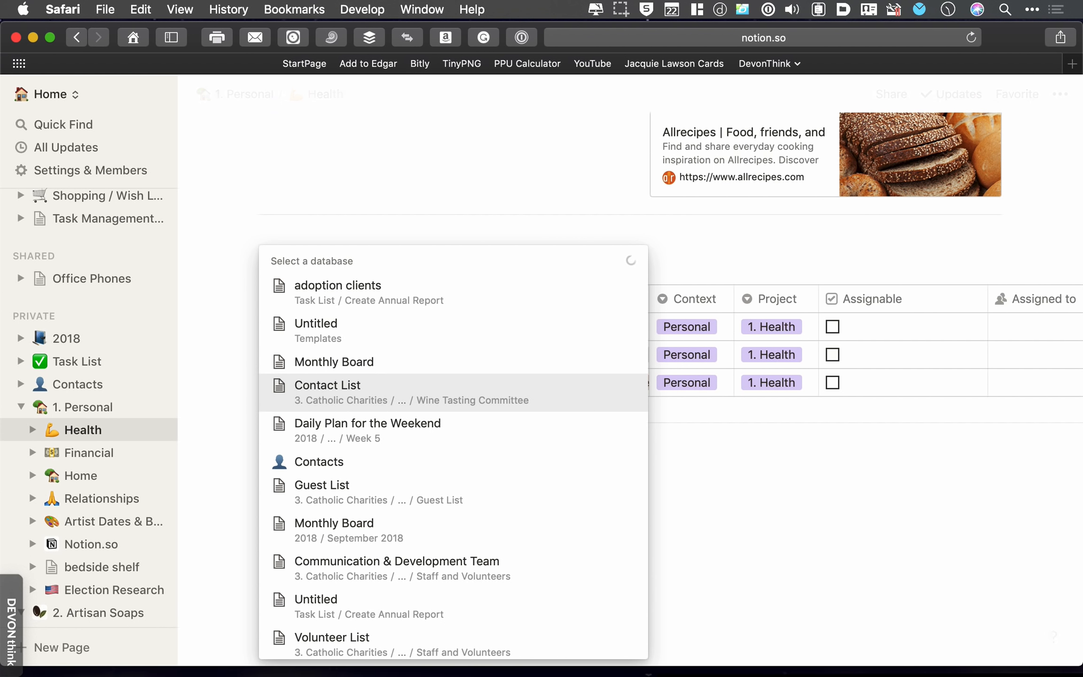
{"action": "type", "text": "task"}
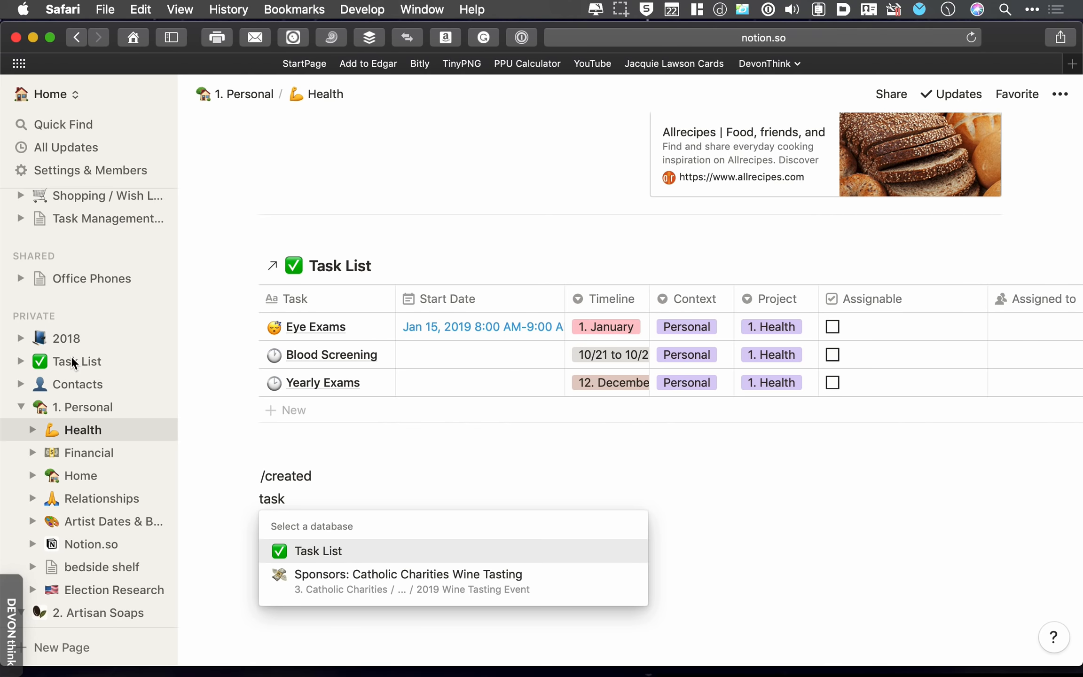
{"action": "left_click", "coordinate": [310, 552]}
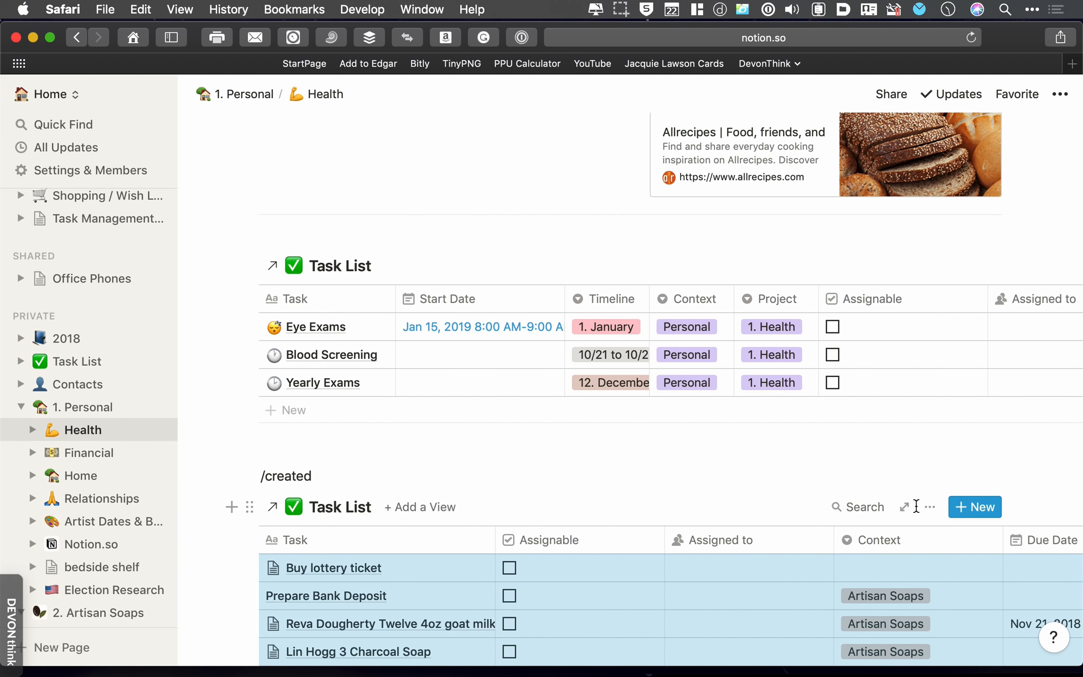
Step: Filter the new linked Task List to tasks whose Project is 1. Health
{"action": "left_click", "coordinate": [933, 510]}
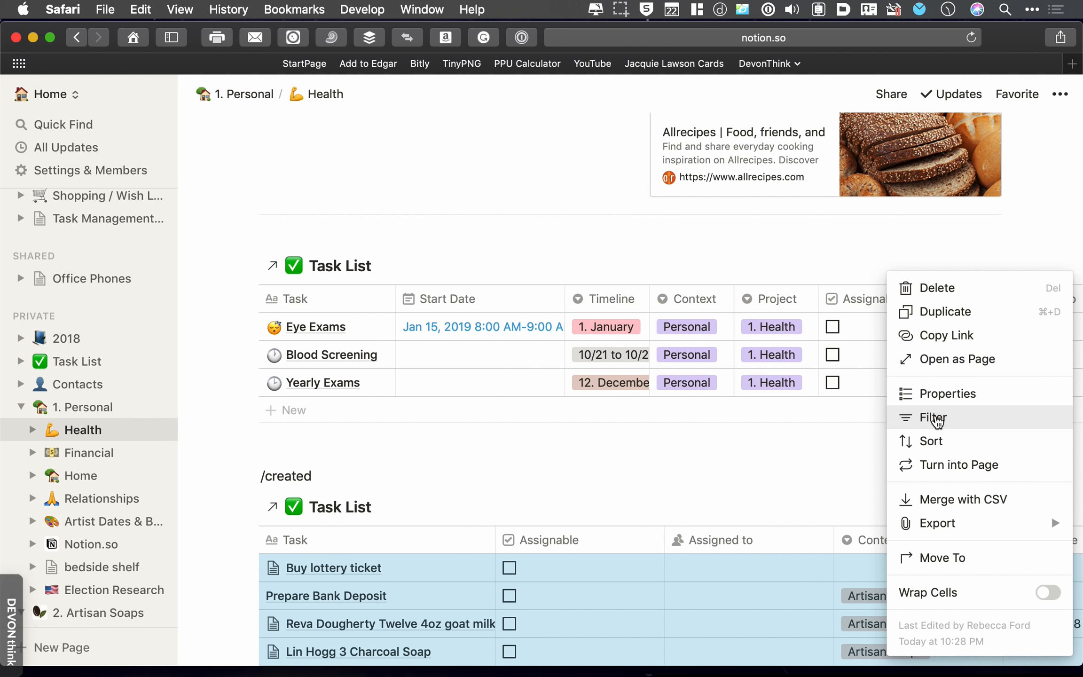
{"action": "left_click", "coordinate": [934, 417]}
{"action": "left_click", "coordinate": [702, 473]}
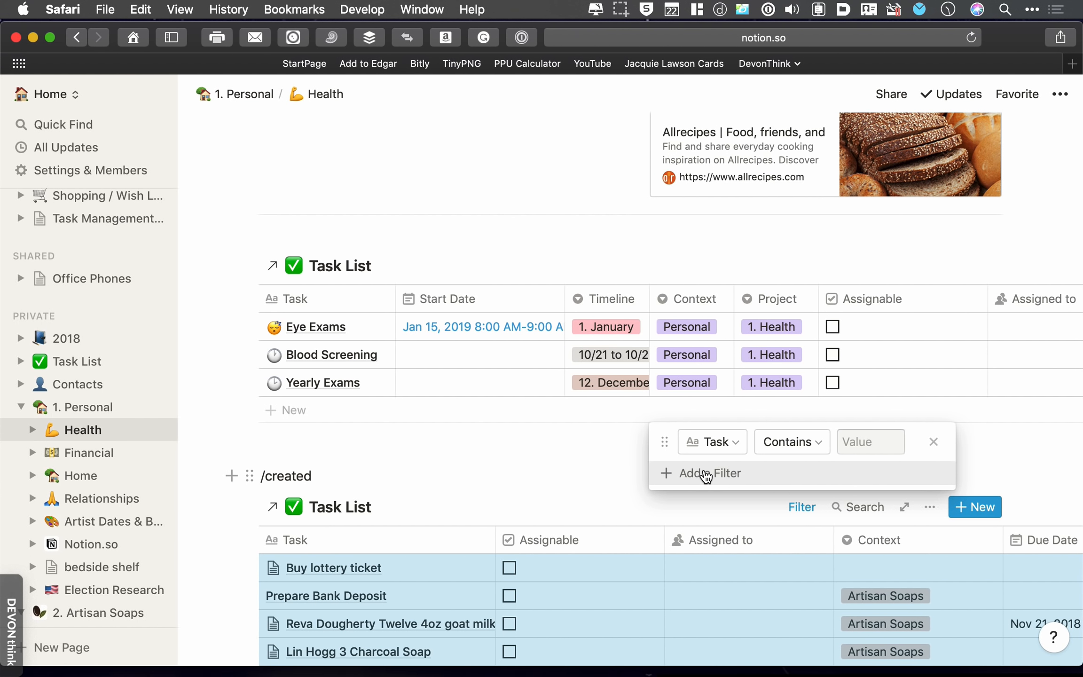
{"action": "left_click", "coordinate": [736, 455]}
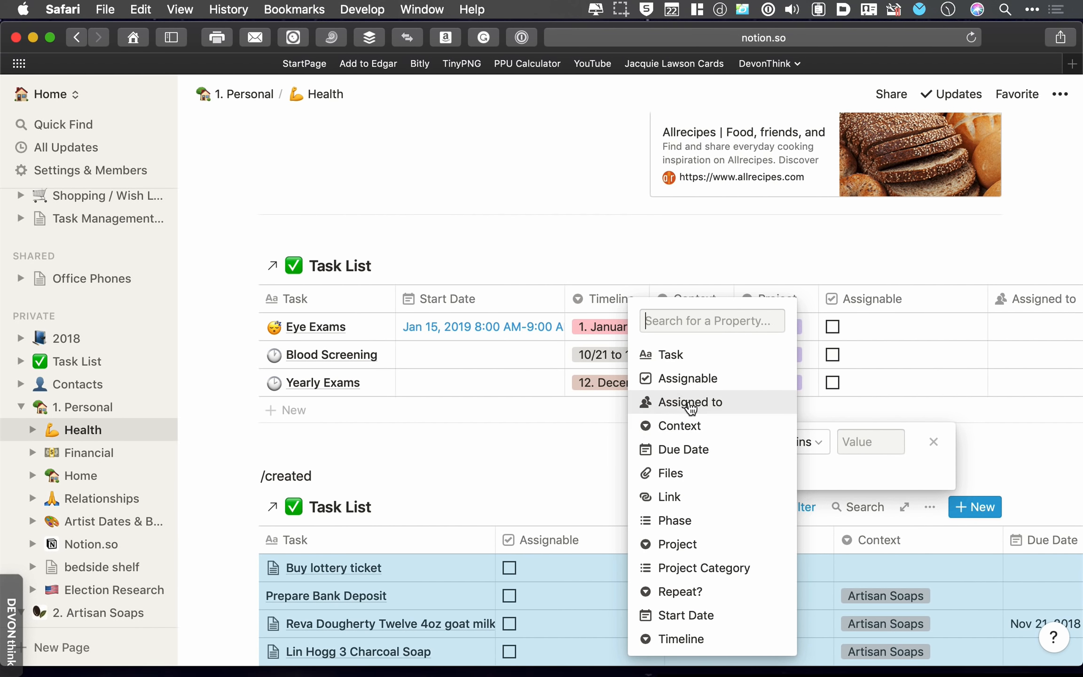
{"action": "left_click", "coordinate": [698, 544]}
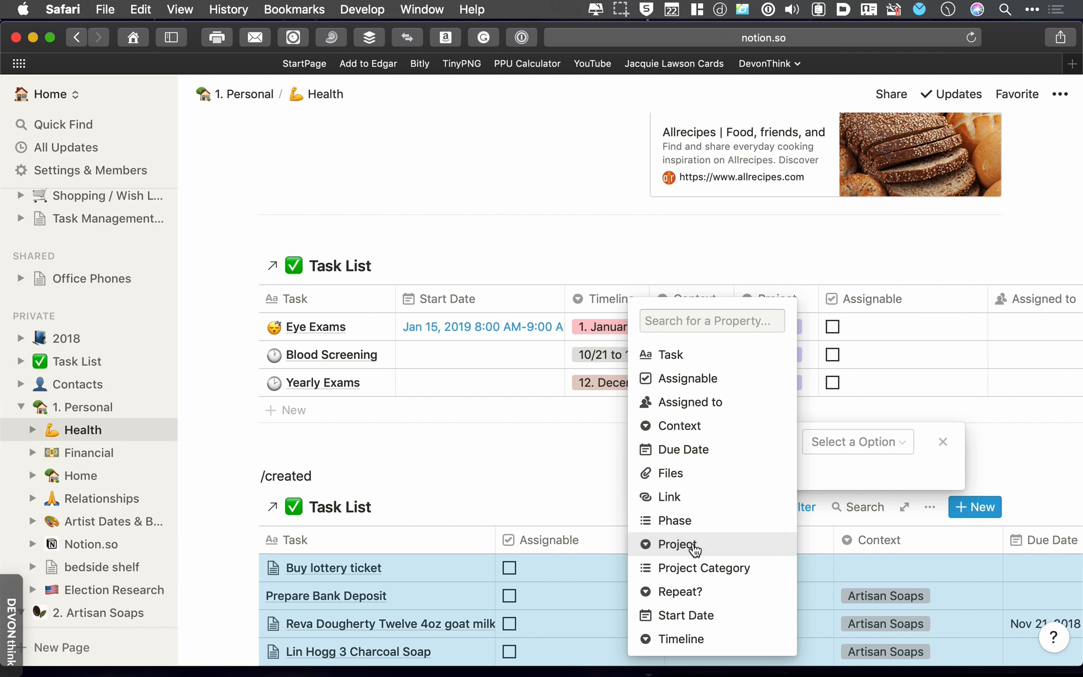
{"action": "left_click", "coordinate": [820, 452]}
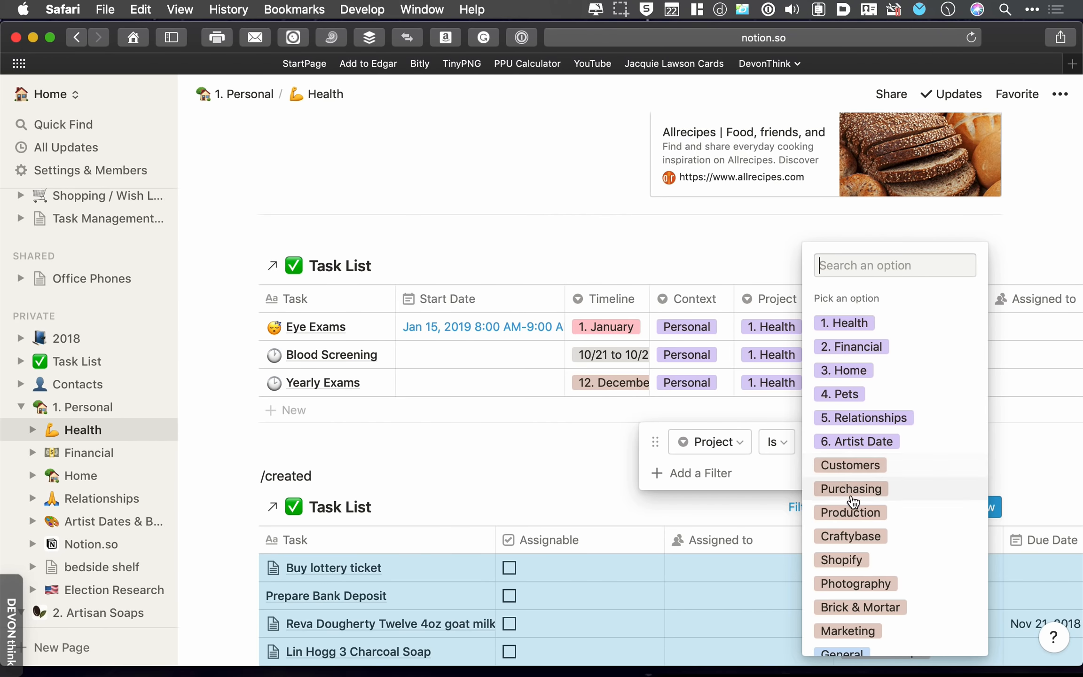
{"action": "scroll", "coordinate": [853, 506], "scroll_direction": "down", "scroll_amount": 1}
{"action": "scroll", "coordinate": [854, 507], "scroll_direction": "down", "scroll_amount": 3}
{"action": "scroll", "coordinate": [852, 512], "scroll_direction": "up", "scroll_amount": 5}
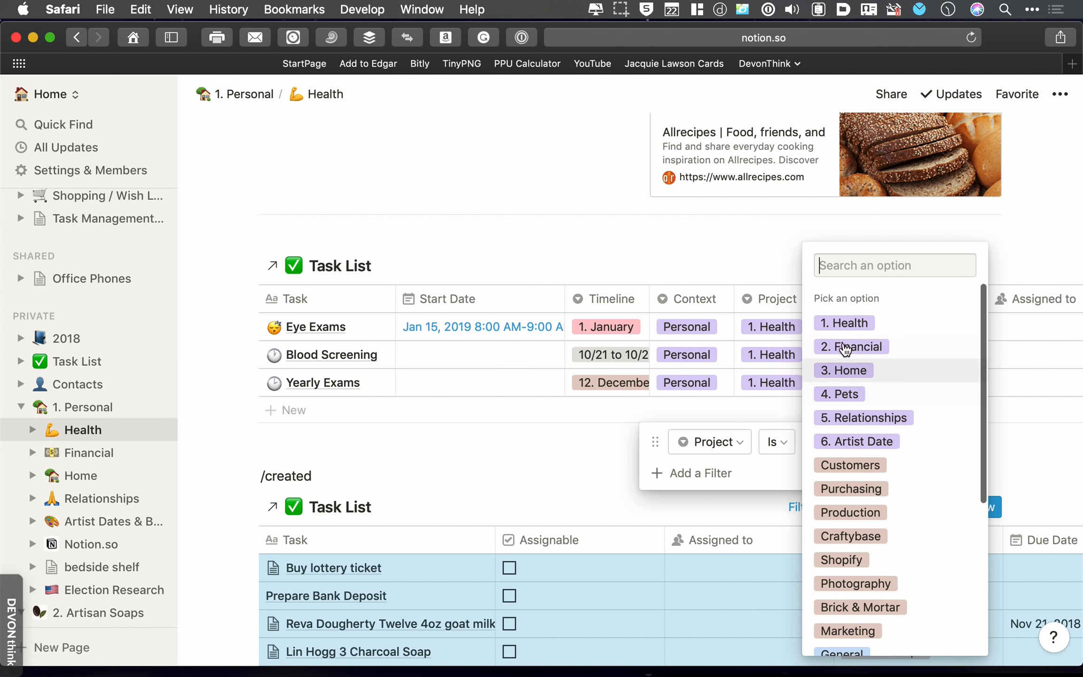
{"action": "left_click", "coordinate": [854, 323]}
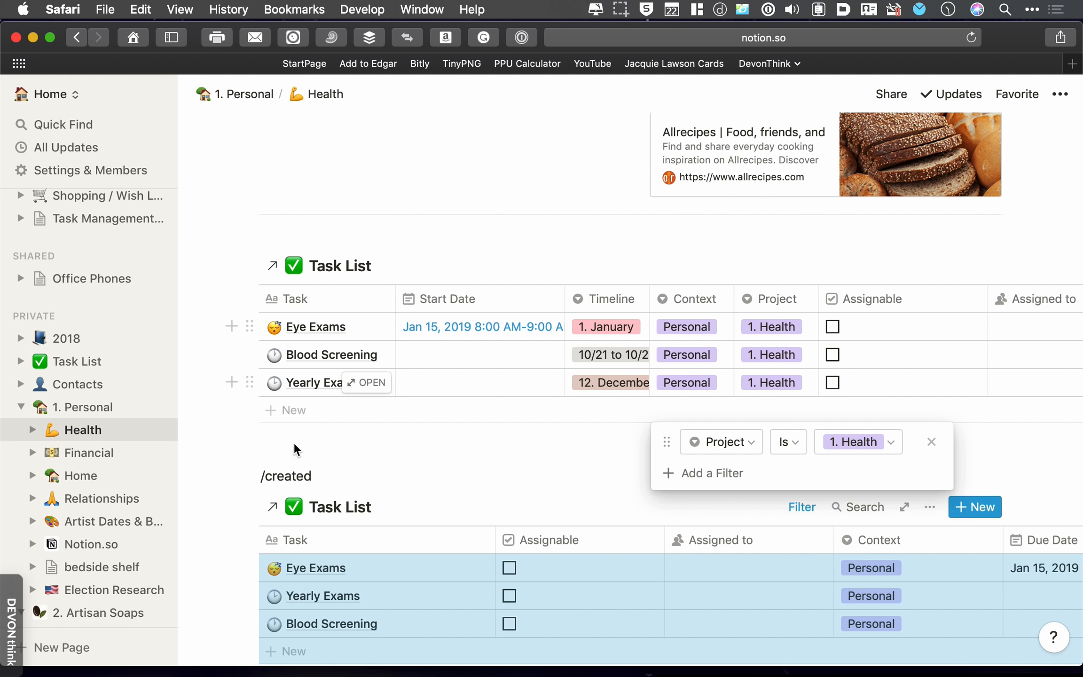
Step: Delete the stray "/created" text block above the new linked Task List
{"action": "left_click", "coordinate": [249, 479]}
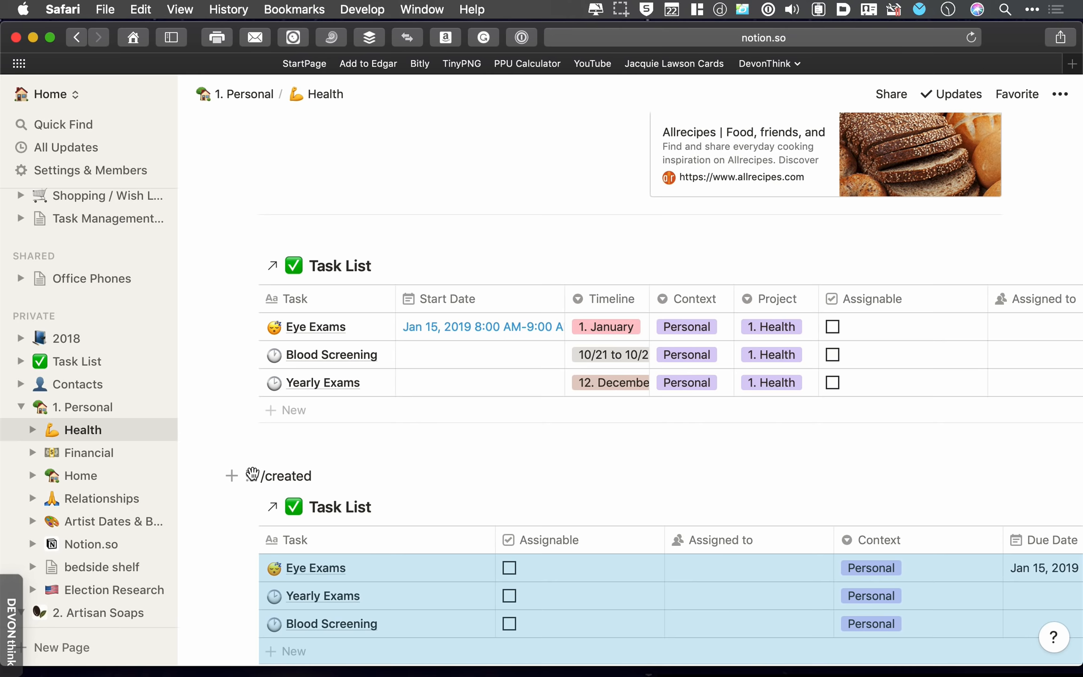
{"action": "left_click", "coordinate": [251, 475]}
{"action": "left_click", "coordinate": [148, 400]}
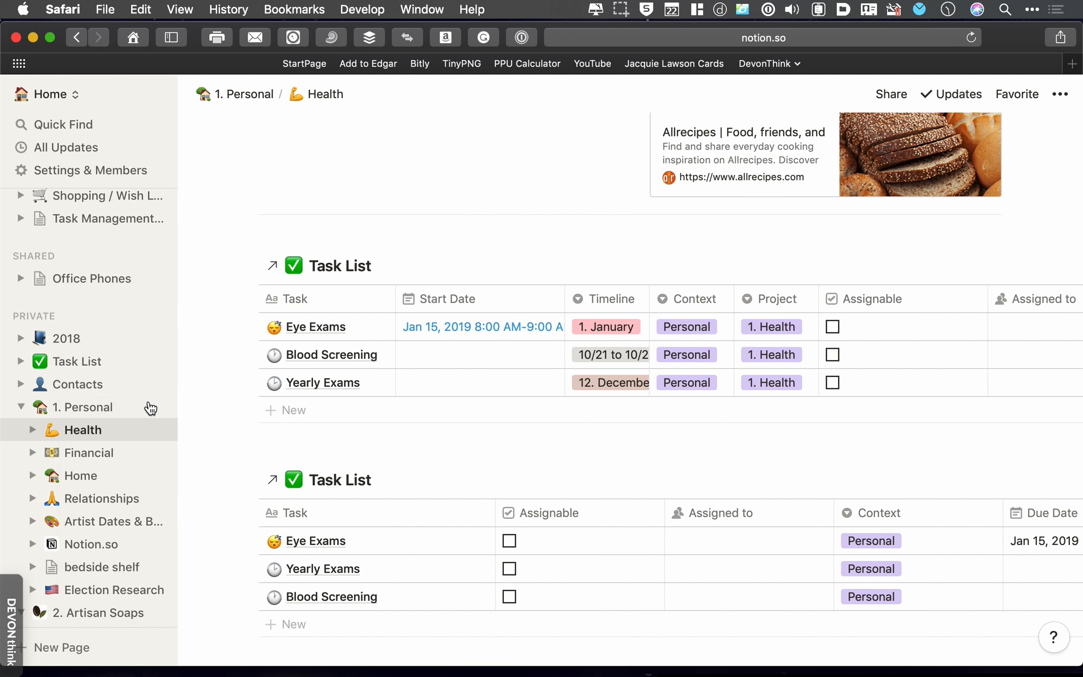
Step: Delete the lower of the two linked Task List tables on the Health page
{"action": "left_click", "coordinate": [249, 479]}
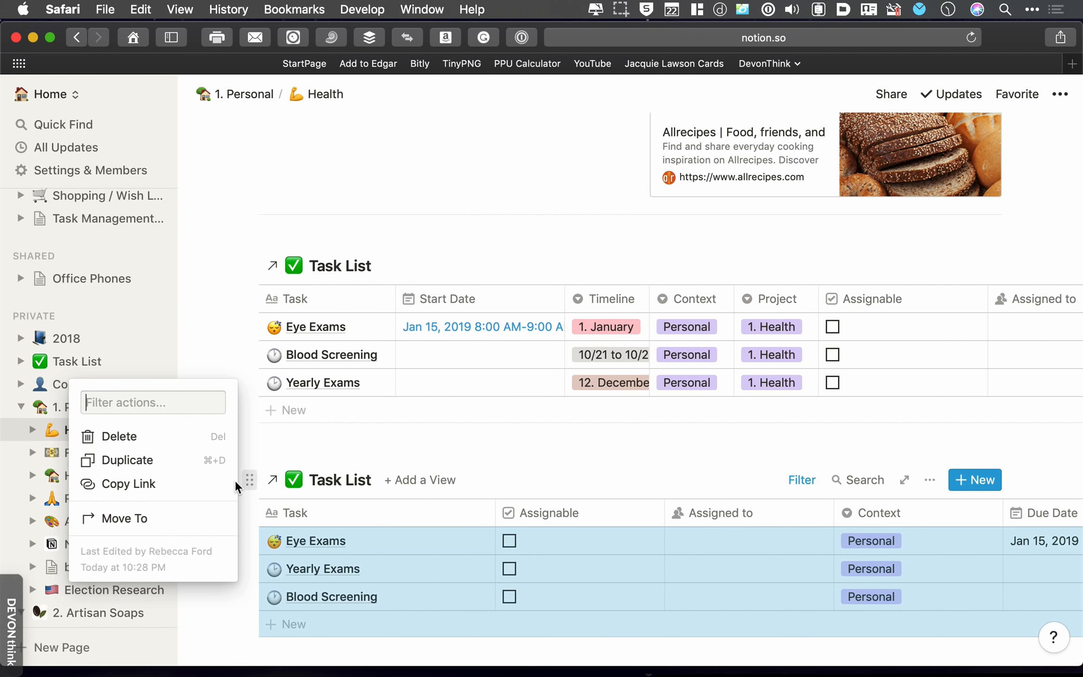
{"action": "left_click", "coordinate": [153, 442]}
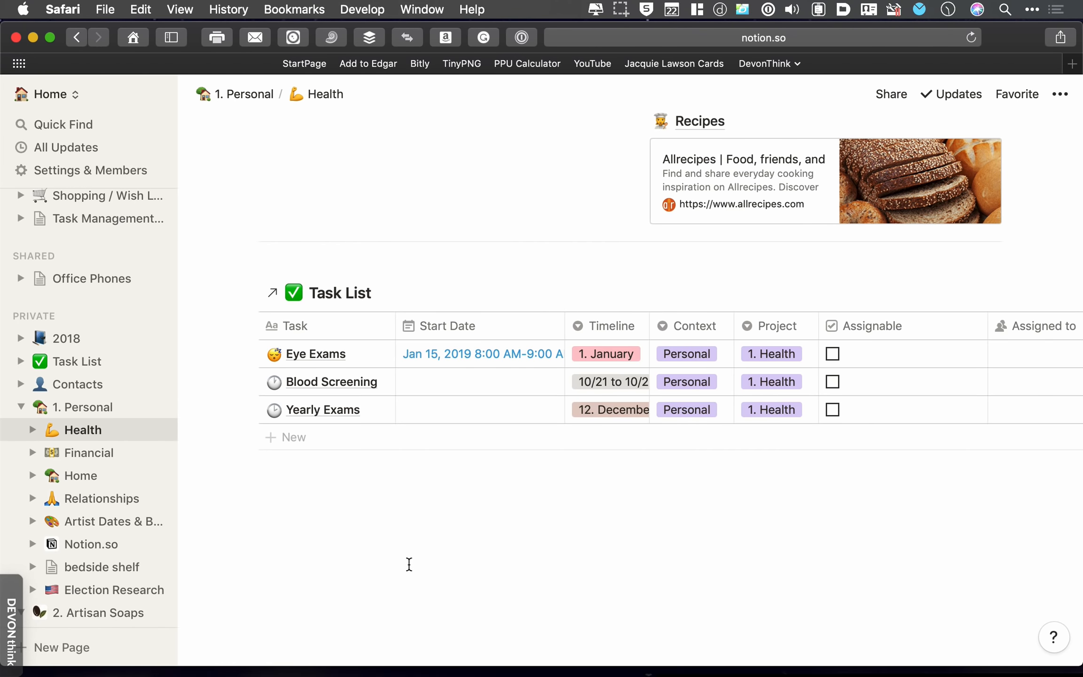
{"action": "scroll", "coordinate": [409, 564], "scroll_direction": "up", "scroll_amount": 5}
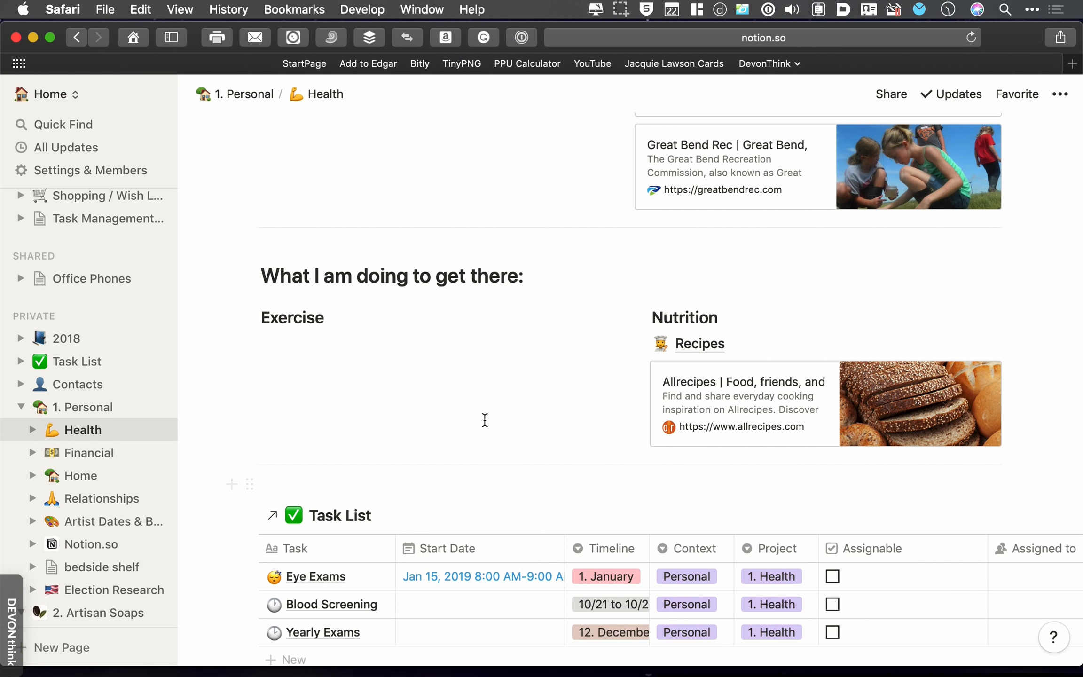
{"action": "scroll", "coordinate": [529, 532], "scroll_direction": "down", "scroll_amount": 3}
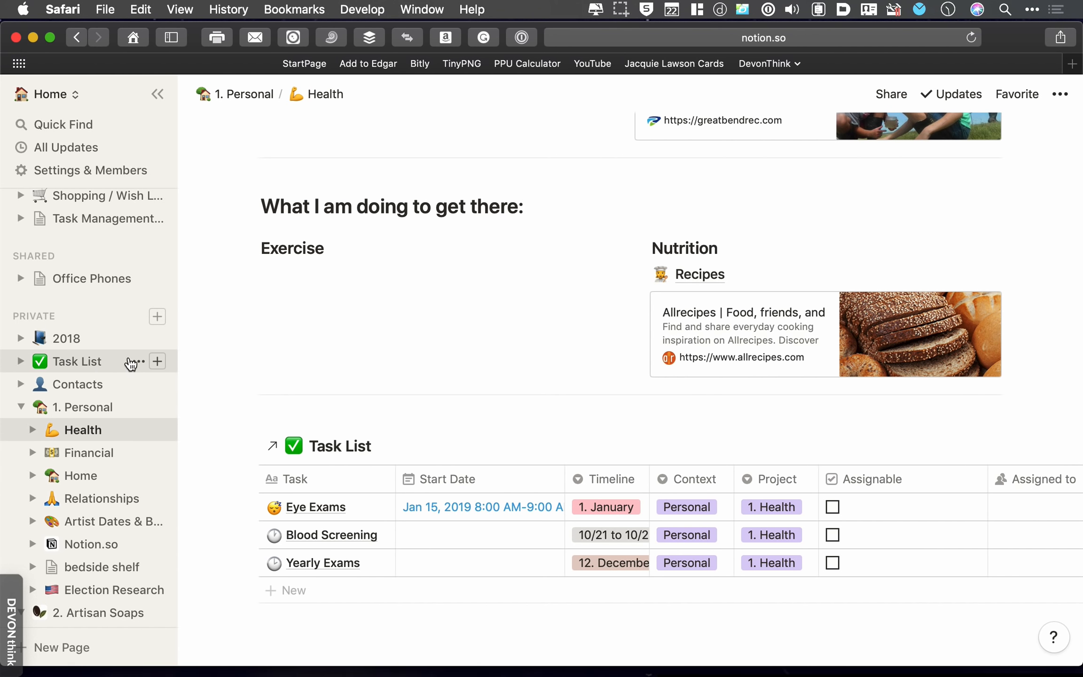
Step: Open a blank new Task List entry to view its property fields, and close it without filling anything in
{"action": "left_click", "coordinate": [158, 361]}
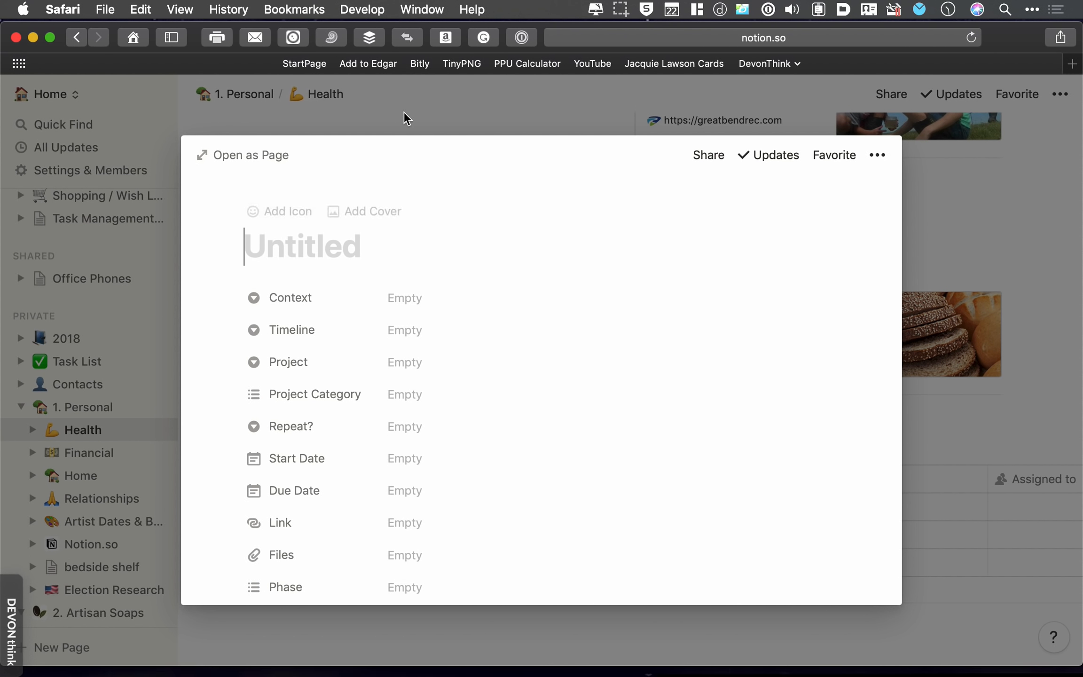
{"action": "left_click", "coordinate": [439, 118]}
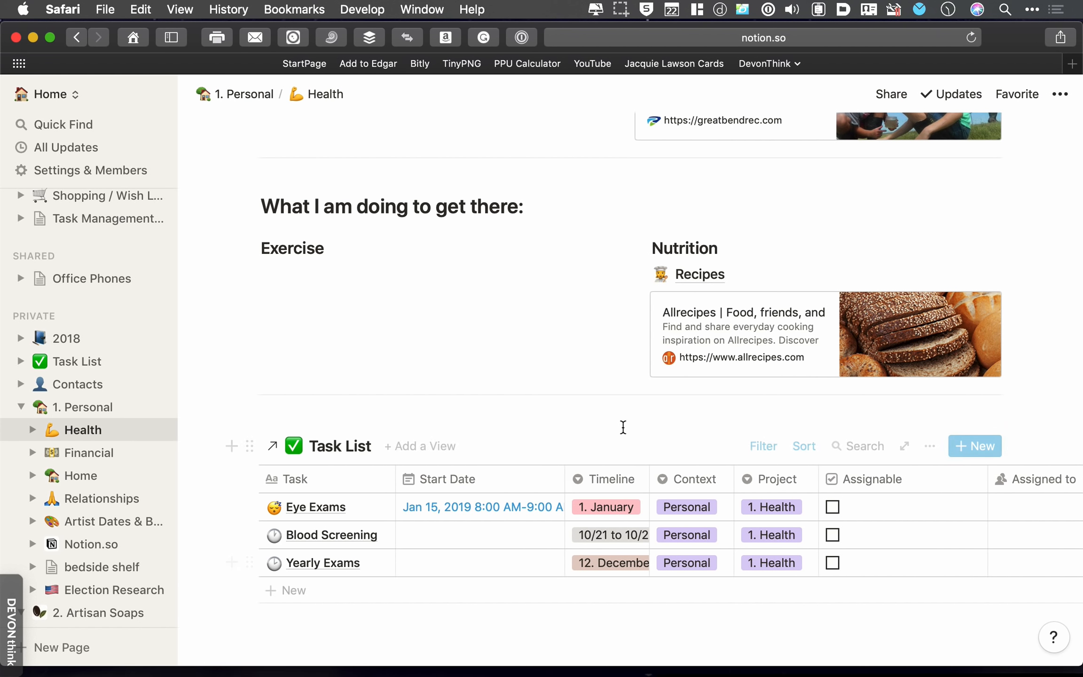
Step: Review the Health page from its cover and vision section to its task table, and browse the Personal and Artisan Soaps subpages
{"action": "scroll", "coordinate": [629, 520], "scroll_direction": "up", "scroll_amount": 15}
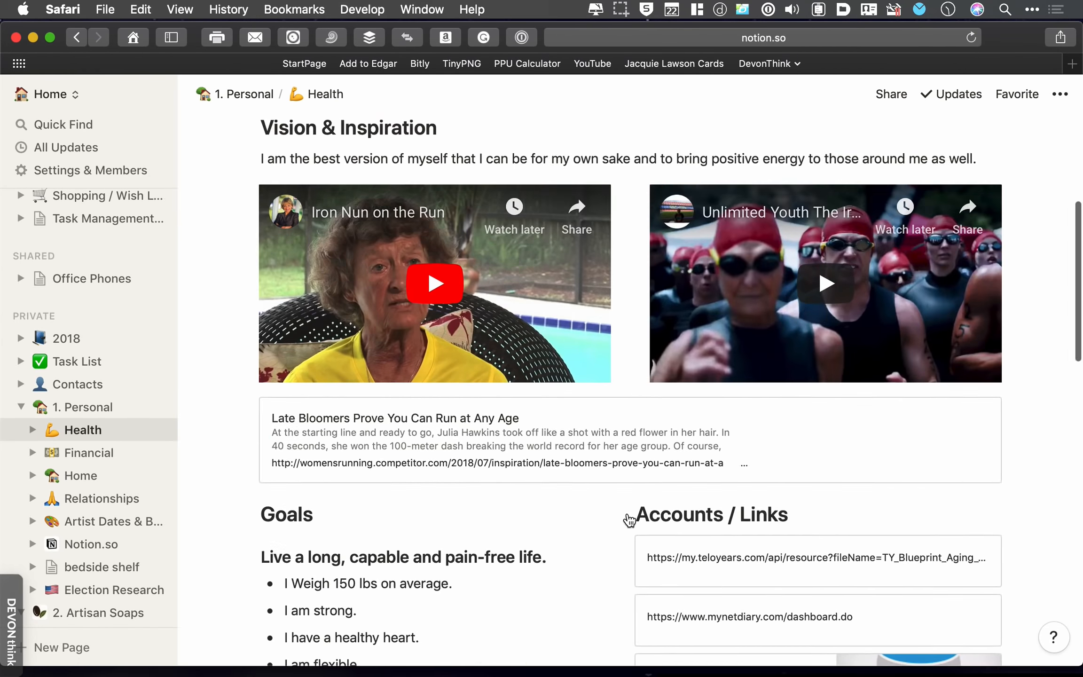
{"action": "scroll", "coordinate": [629, 520], "scroll_direction": "up", "scroll_amount": 5}
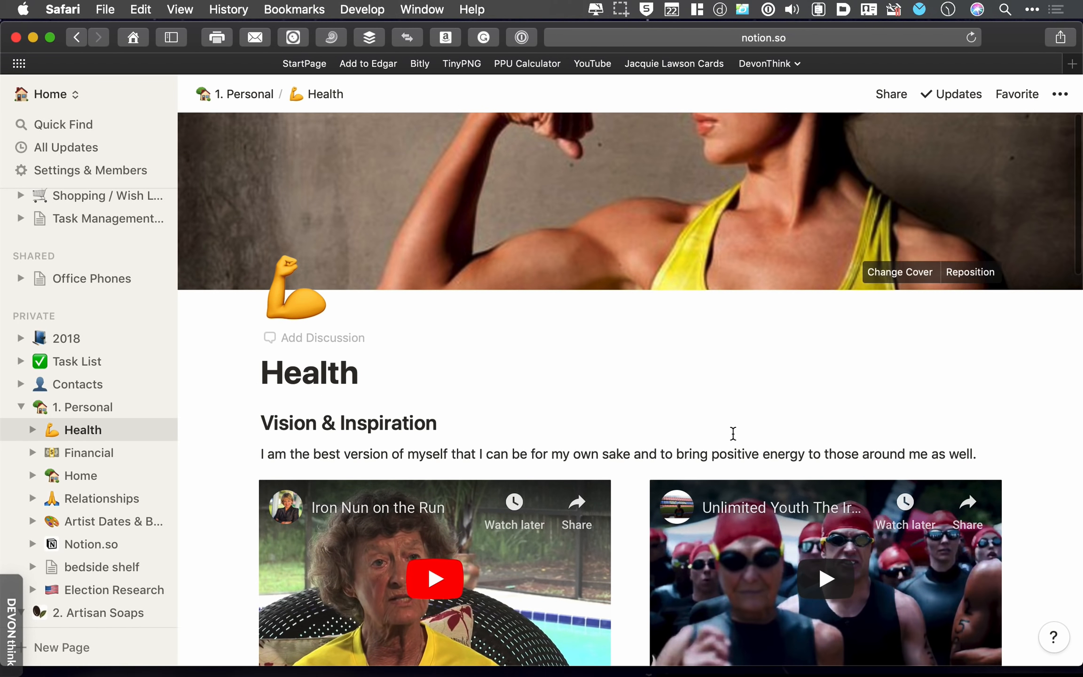
{"action": "scroll", "coordinate": [730, 423], "scroll_direction": "down", "scroll_amount": 8}
{"action": "scroll", "coordinate": [732, 442], "scroll_direction": "down", "scroll_amount": 20}
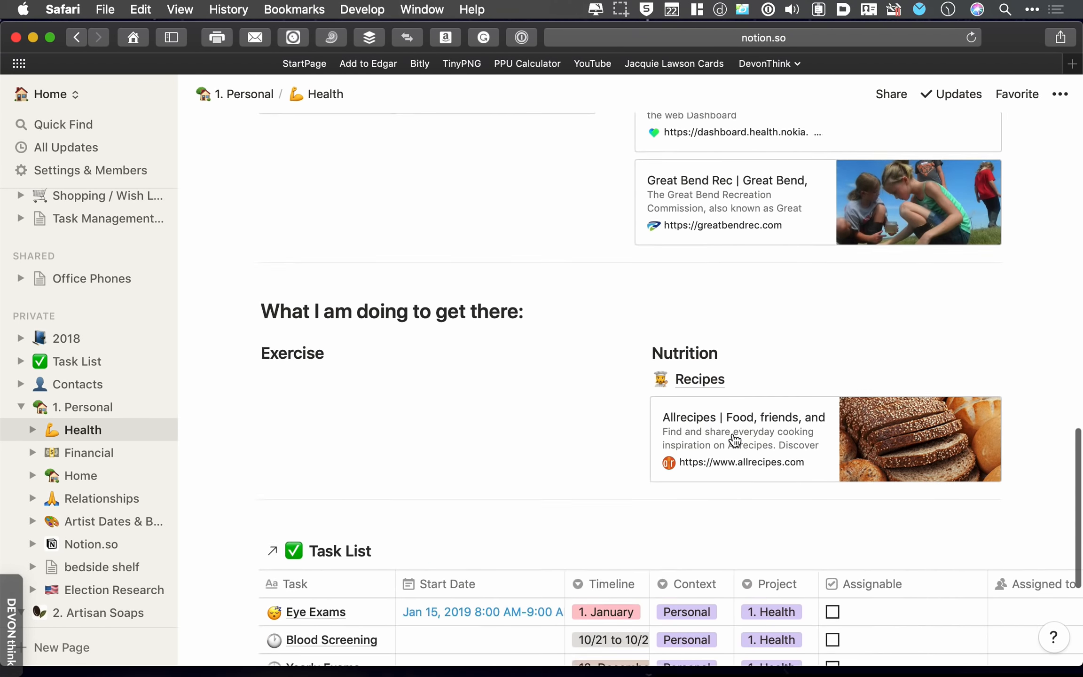
{"action": "scroll", "coordinate": [733, 442], "scroll_direction": "up", "scroll_amount": 10}
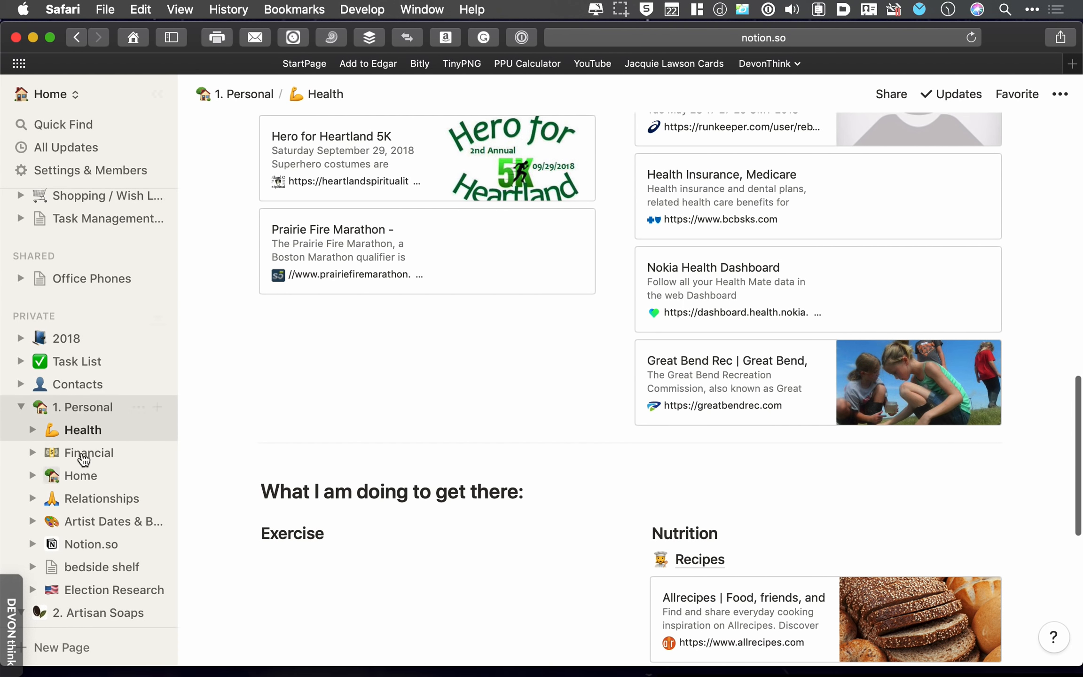
{"action": "scroll", "coordinate": [73, 472], "scroll_direction": "down", "scroll_amount": 3}
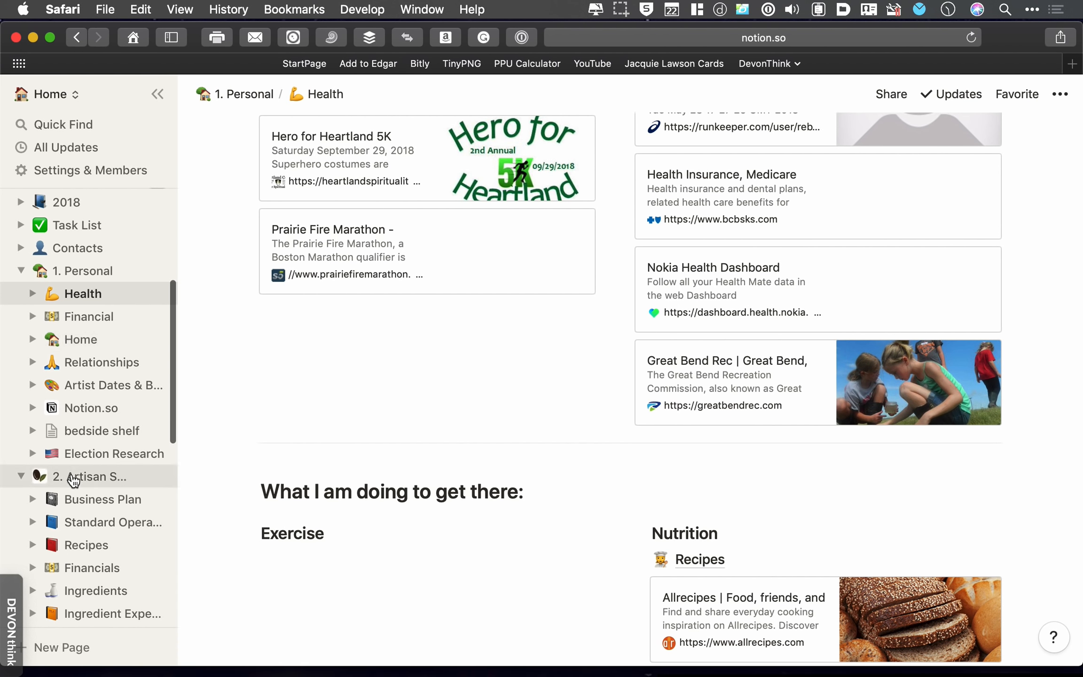
{"action": "scroll", "coordinate": [73, 480], "scroll_direction": "down", "scroll_amount": 6}
{"action": "scroll", "coordinate": [73, 480], "scroll_direction": "up", "scroll_amount": 14}
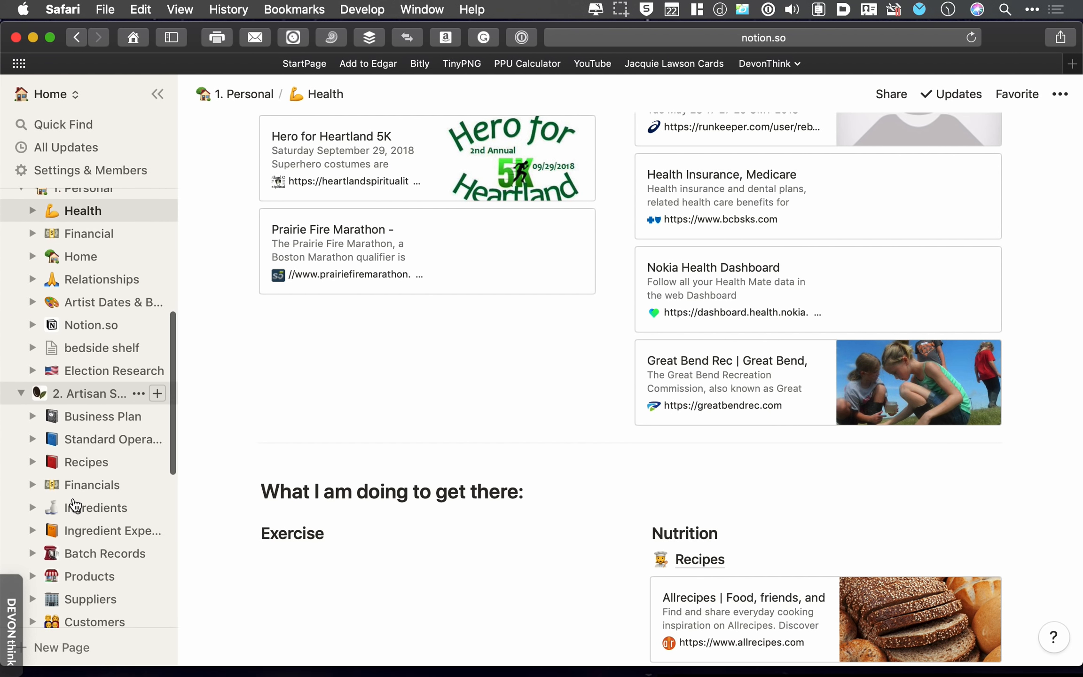
{"action": "scroll", "coordinate": [583, 360], "scroll_direction": "up", "scroll_amount": 10}
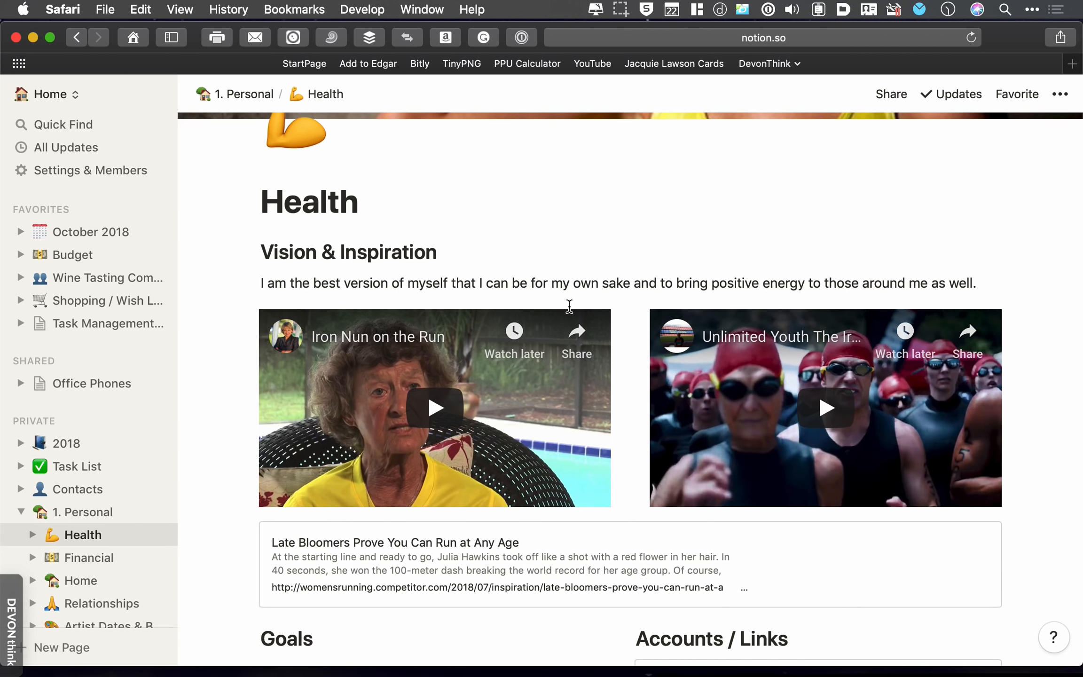
{"action": "scroll", "coordinate": [710, 356], "scroll_direction": "up", "scroll_amount": 4}
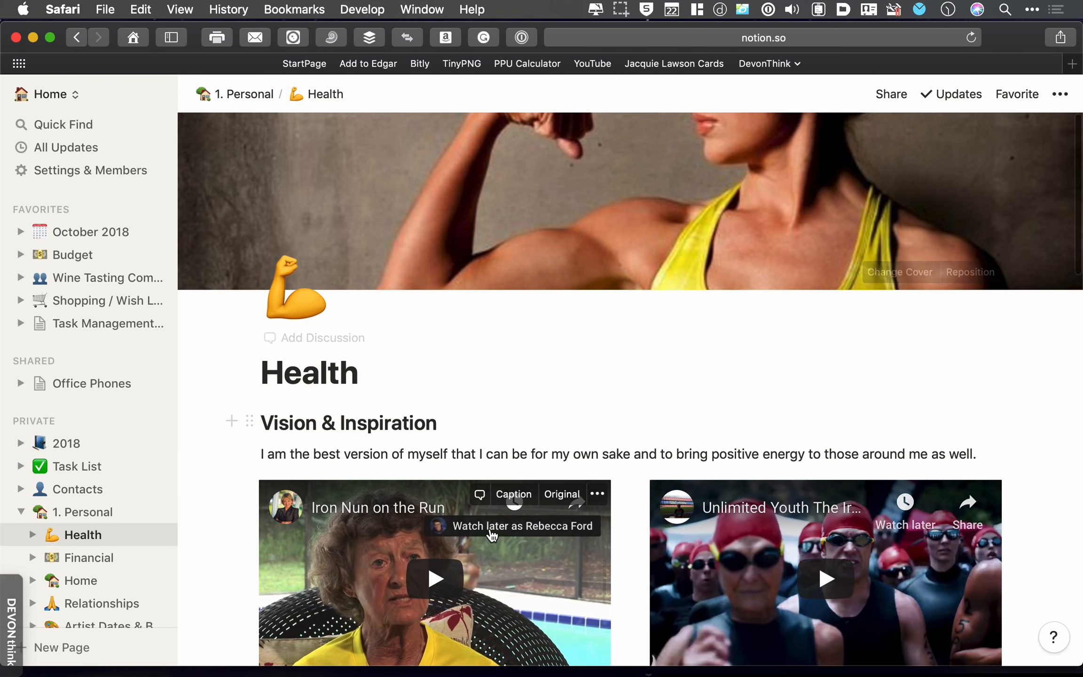
Step: Open the Task Management in Notion page from the private pages
{"action": "scroll", "coordinate": [86, 550], "scroll_direction": "down", "scroll_amount": 12}
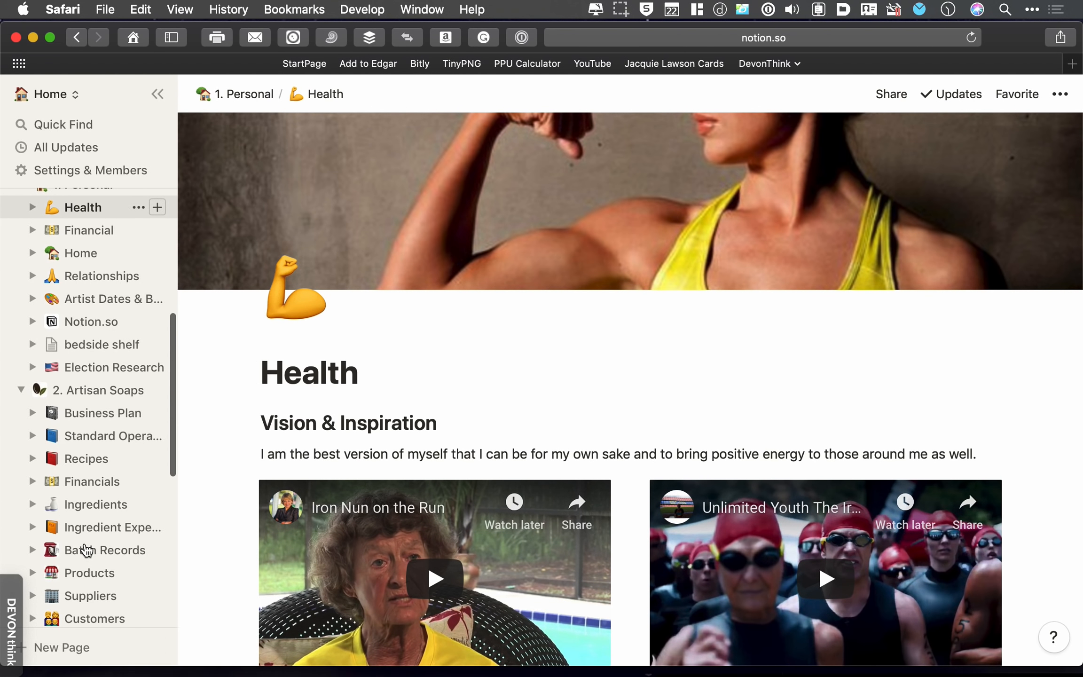
{"action": "scroll", "coordinate": [76, 597], "scroll_direction": "down", "scroll_amount": 14}
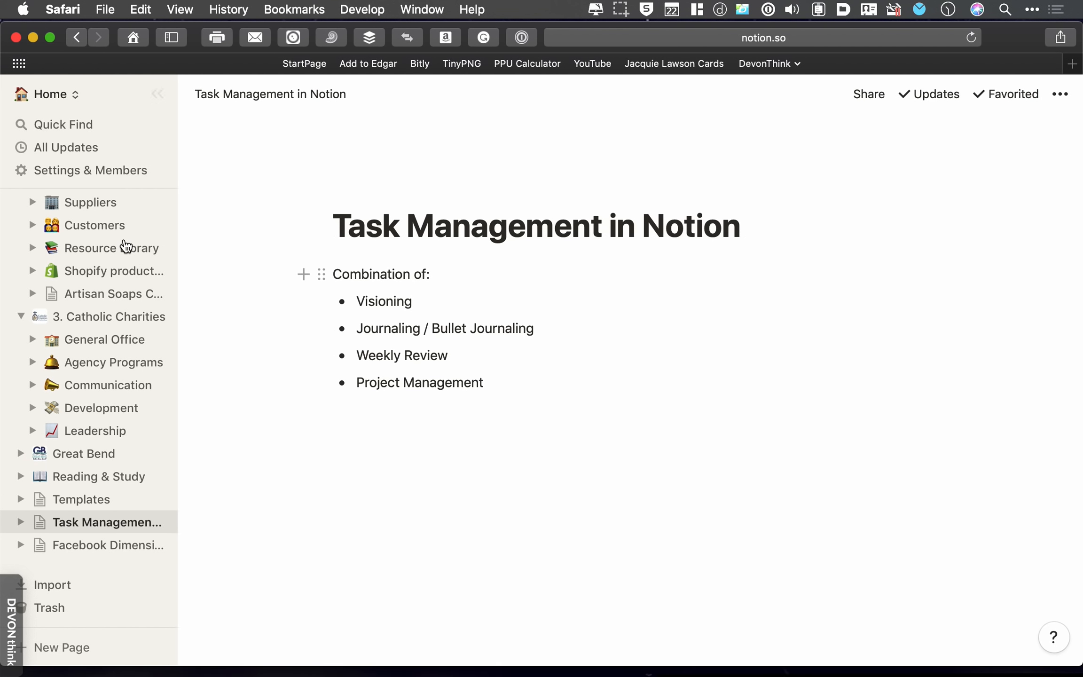
Step: Open the 2018 page and review its monthly page links under the four quarterly focus headings
{"action": "scroll", "coordinate": [126, 246], "scroll_direction": "up", "scroll_amount": 15}
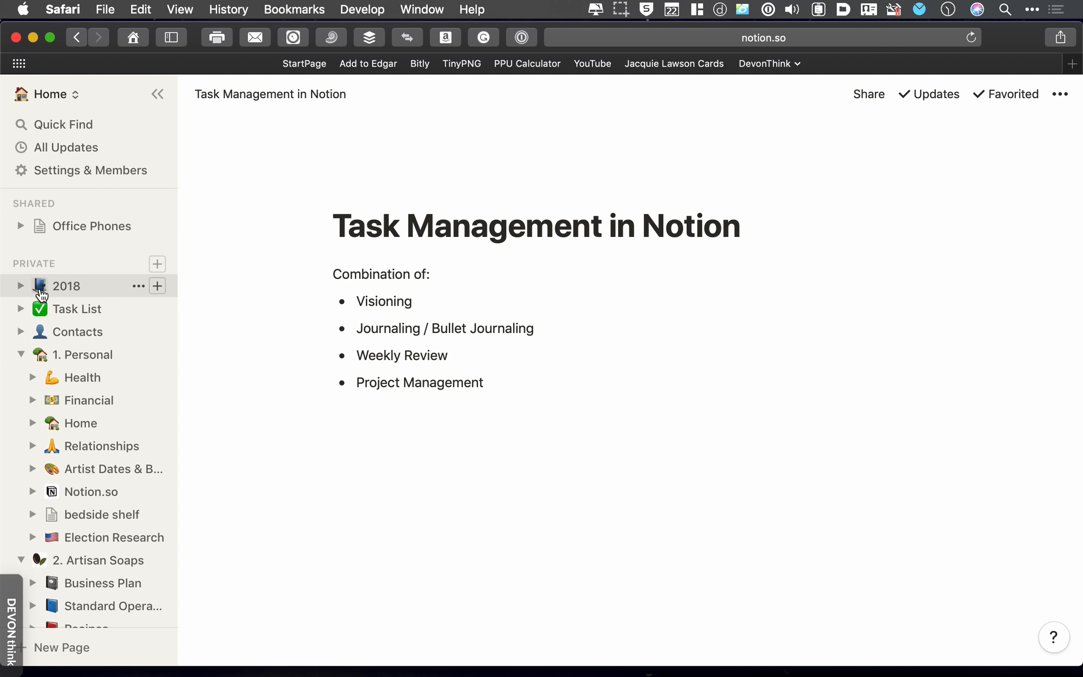
{"action": "left_click", "coordinate": [67, 285]}
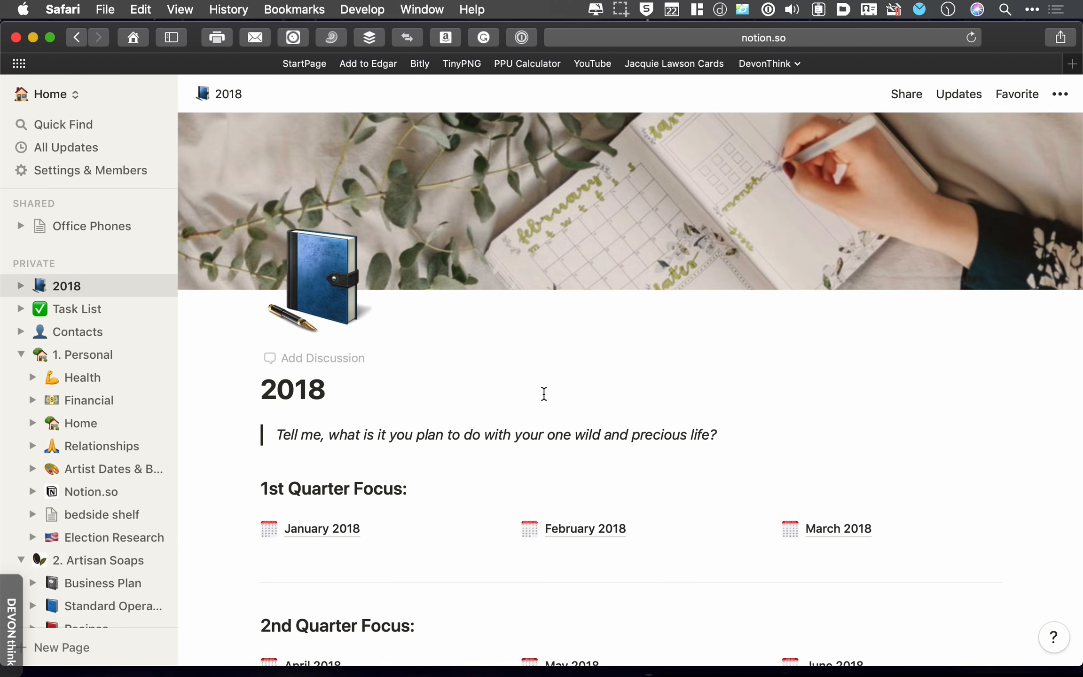
{"action": "scroll", "coordinate": [548, 400], "scroll_direction": "down", "scroll_amount": 10}
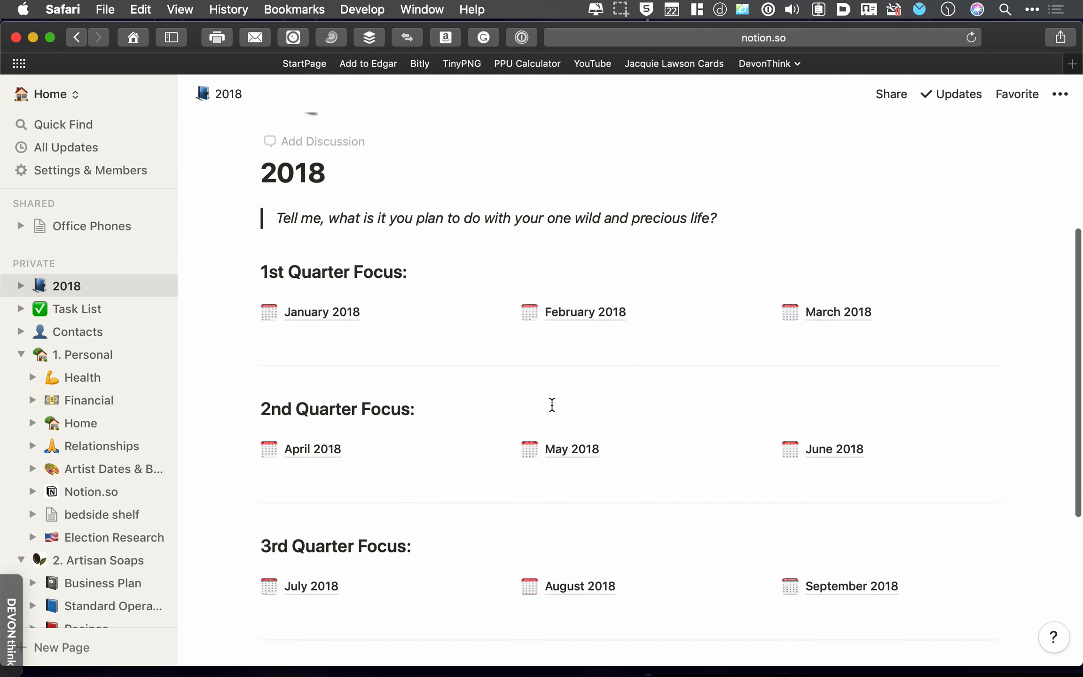
{"action": "scroll", "coordinate": [552, 406], "scroll_direction": "up", "scroll_amount": 10}
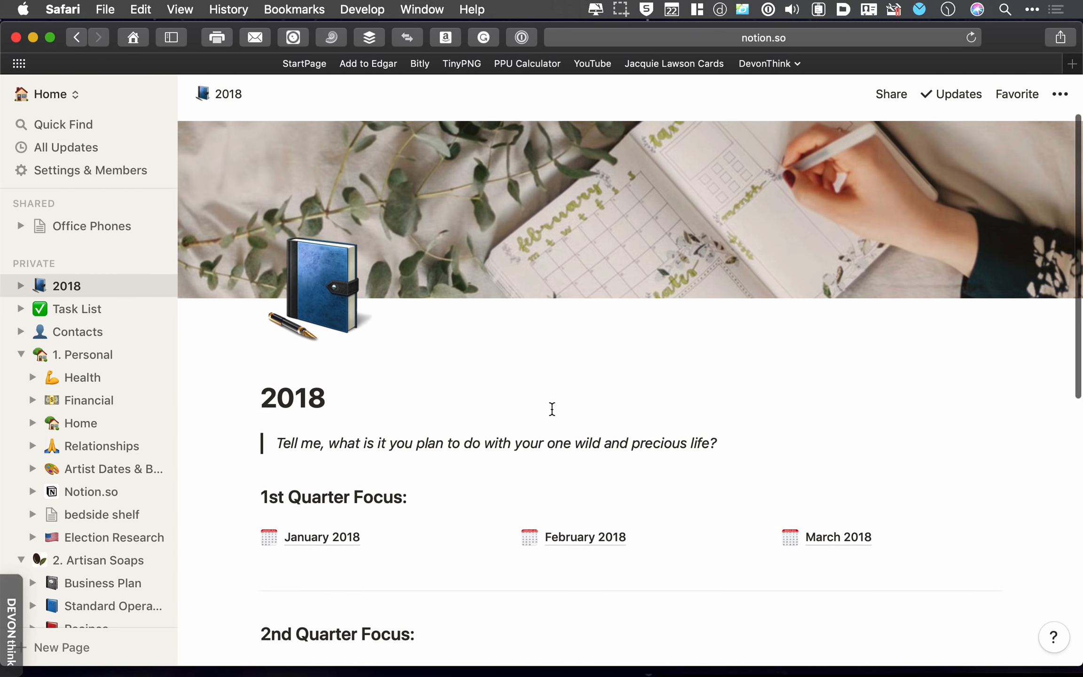
{"action": "scroll", "coordinate": [552, 408], "scroll_direction": "down", "scroll_amount": 10}
{"action": "scroll", "coordinate": [503, 336], "scroll_direction": "up", "scroll_amount": 8}
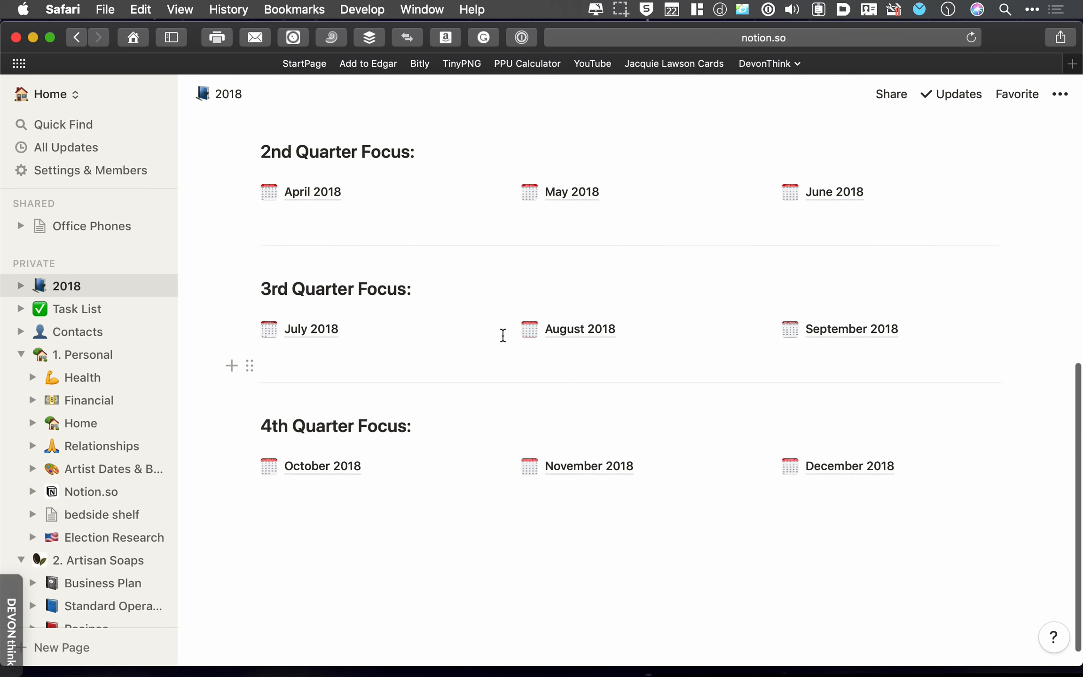
{"action": "scroll", "coordinate": [503, 336], "scroll_direction": "down", "scroll_amount": 3}
{"action": "scroll", "coordinate": [535, 542], "scroll_direction": "down", "scroll_amount": 4}
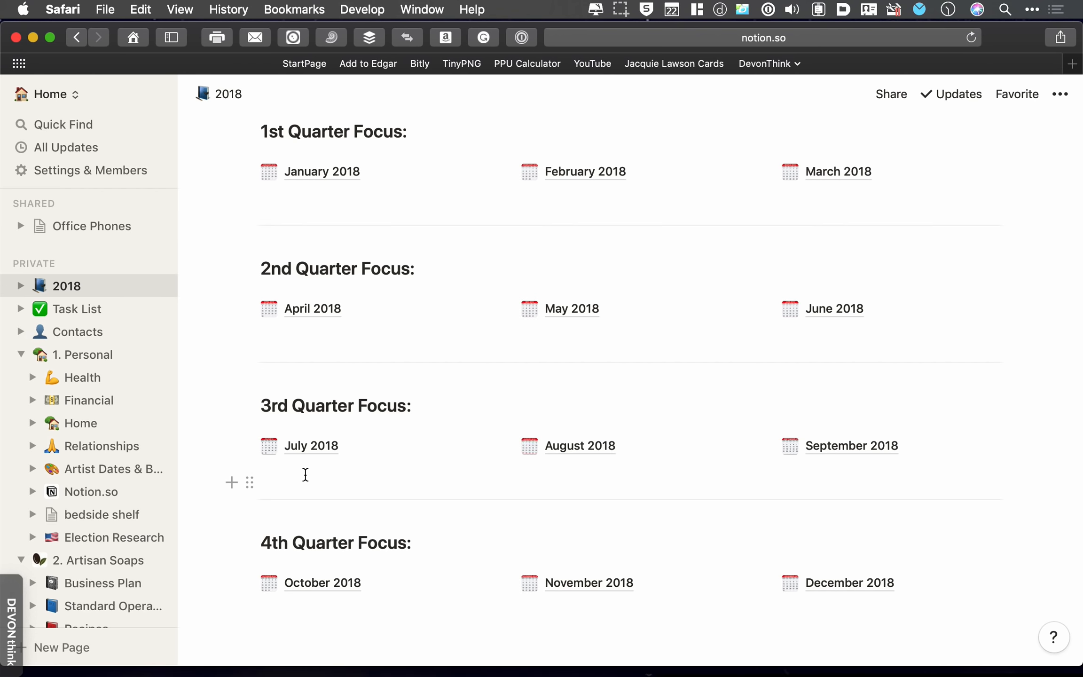
Step: Add the sample note "ideas" beneath January 2018 in the 1st Quarter Focus section
{"action": "left_click", "coordinate": [306, 474]}
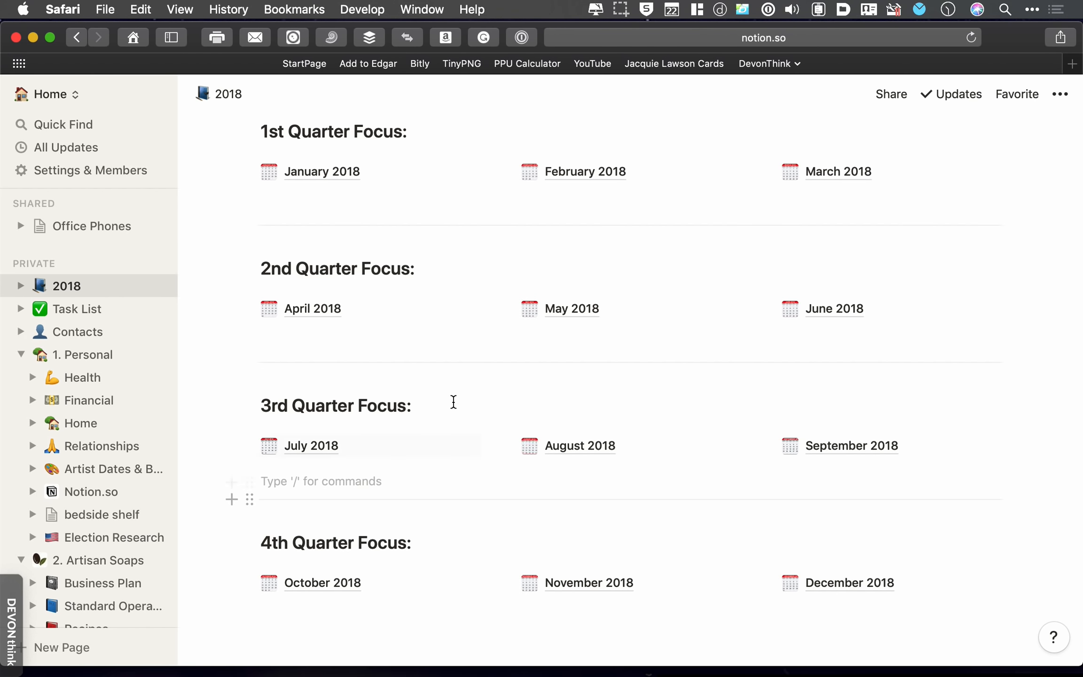
{"action": "scroll", "coordinate": [453, 401], "scroll_direction": "up", "scroll_amount": 5}
{"action": "left_click", "coordinate": [268, 394]}
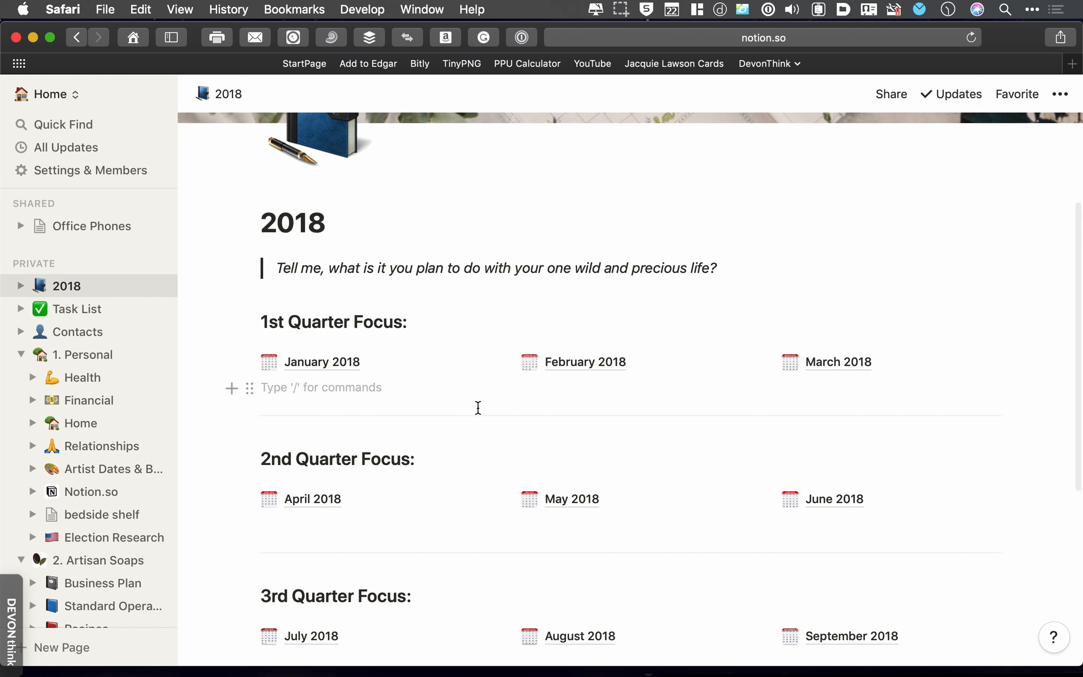
{"action": "type", "text": "ideas"}
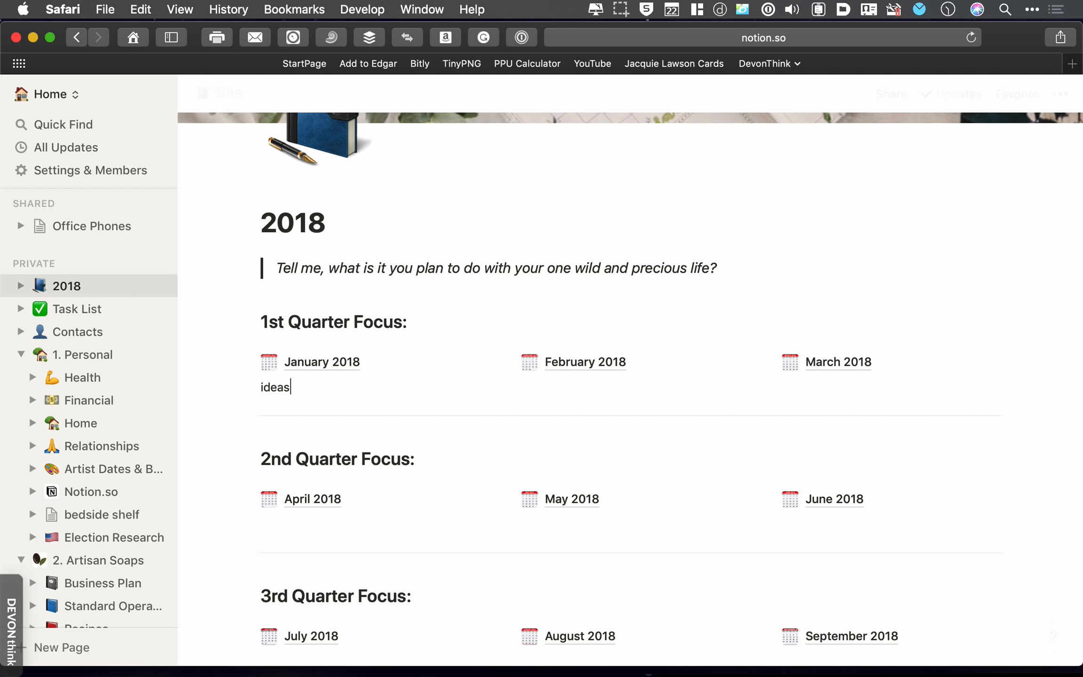
{"action": "left_click", "coordinate": [587, 389]}
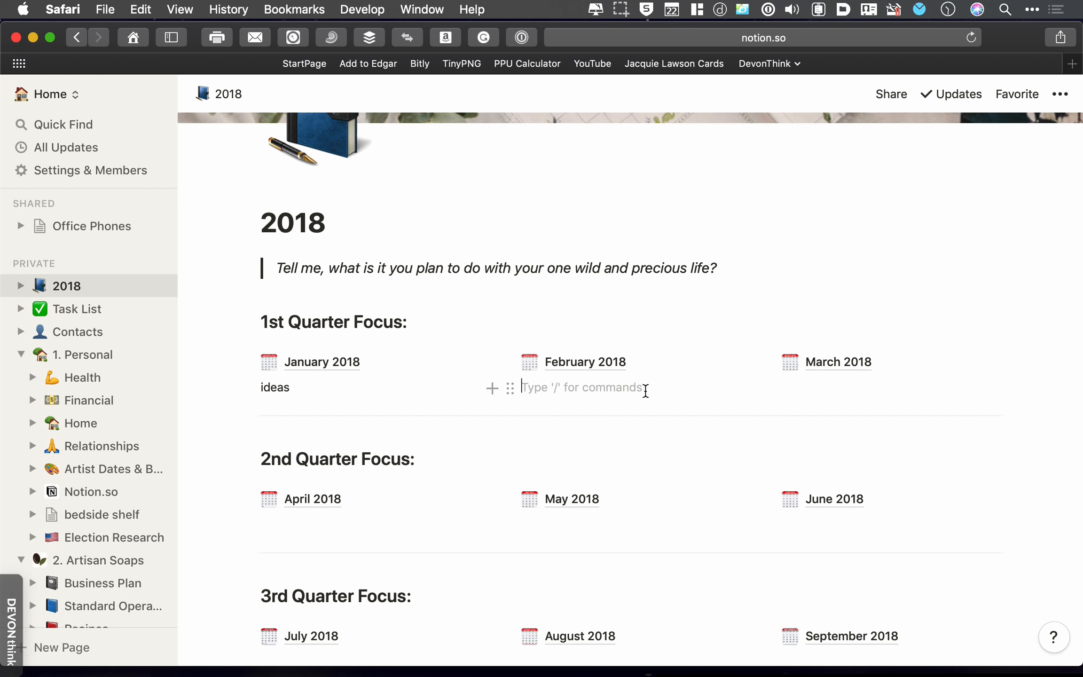
Step: Delete the "ideas" note beneath January 2018
{"action": "left_click_drag", "start_coordinate": [314, 387], "coordinate": [238, 394]}
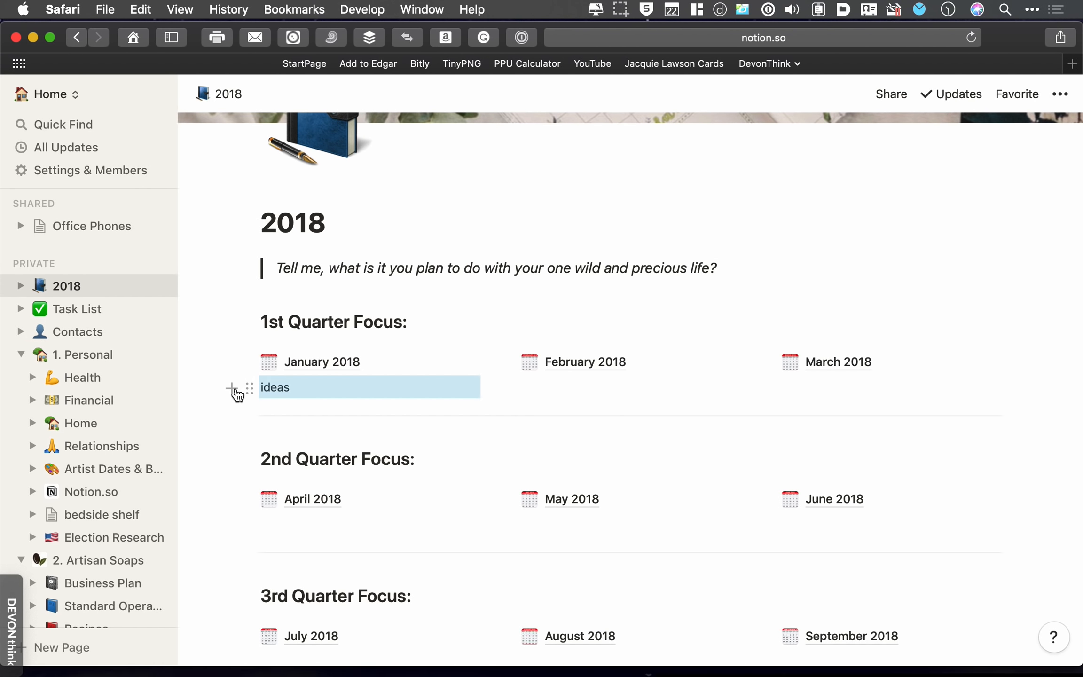
{"action": "key", "text": "BackSpace"}
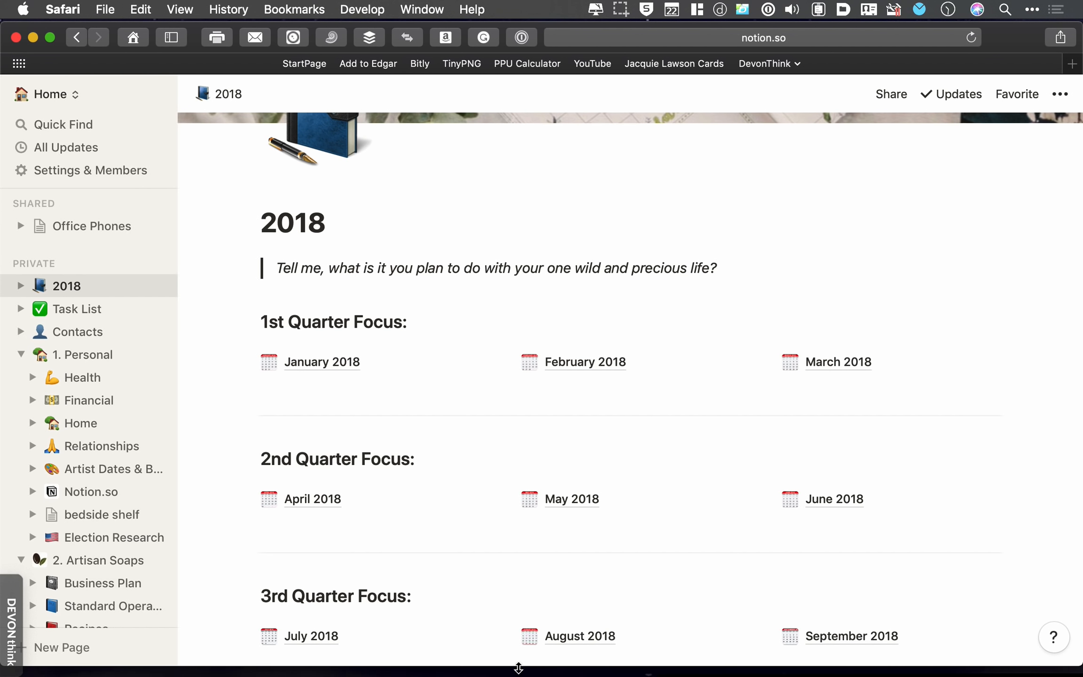
Step: Expand the 2018 page's subpages and compare the monthly pages with the links under the quarterly headings
{"action": "scroll", "coordinate": [710, 564], "scroll_direction": "down", "scroll_amount": 6}
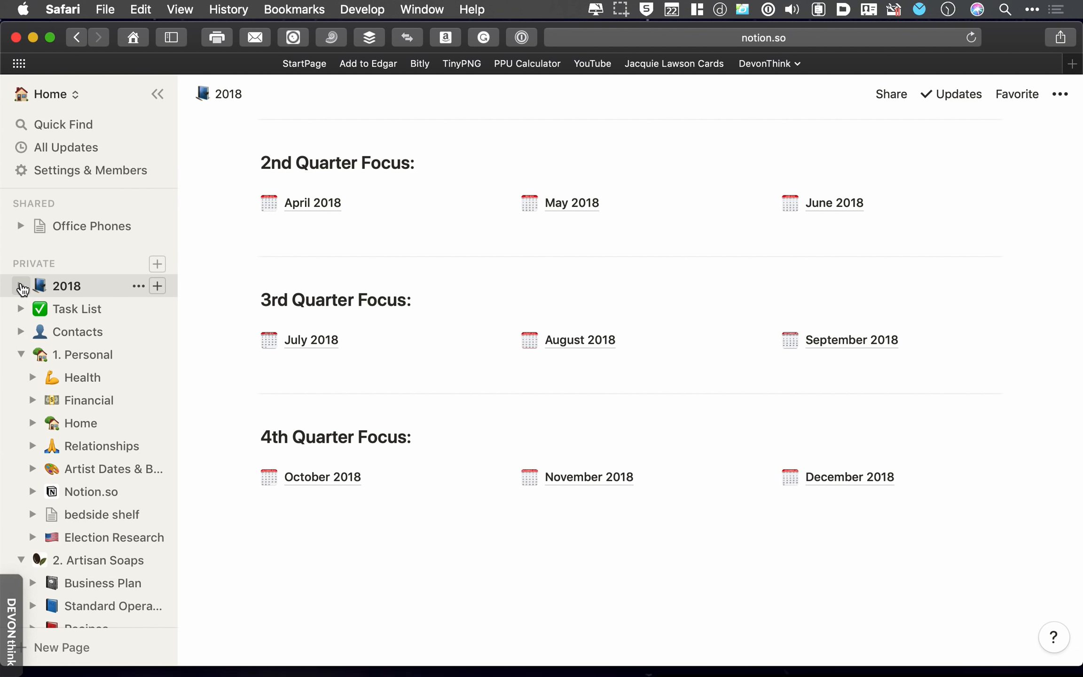
{"action": "left_click", "coordinate": [20, 288]}
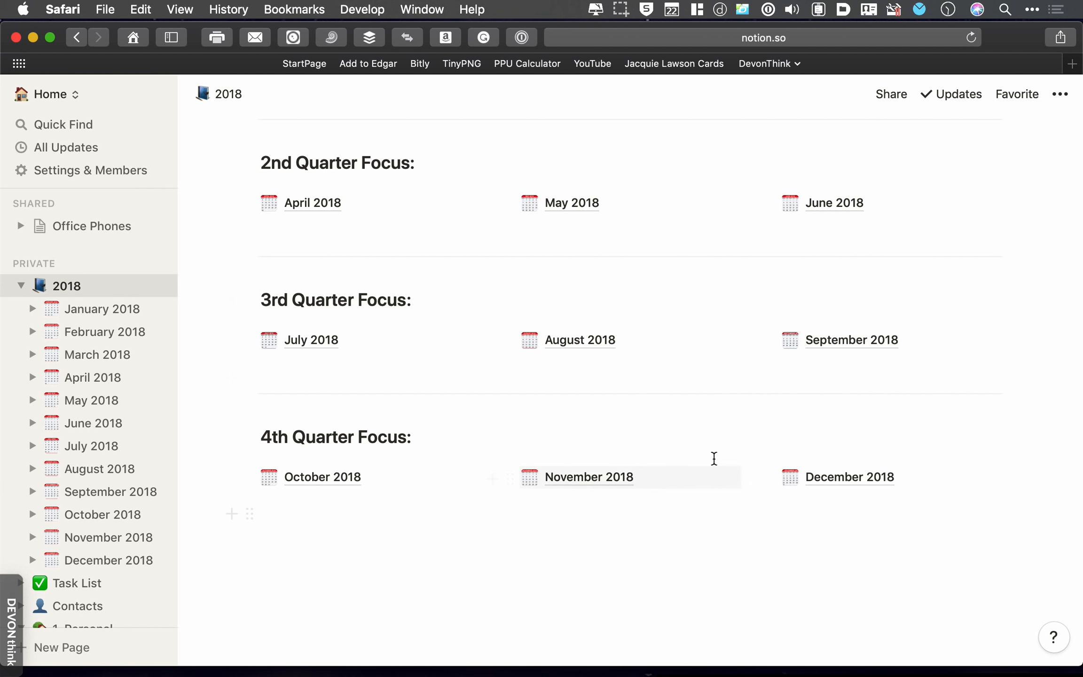
{"action": "scroll", "coordinate": [680, 487], "scroll_direction": "up", "scroll_amount": 3}
{"action": "scroll", "coordinate": [679, 486], "scroll_direction": "down", "scroll_amount": 3}
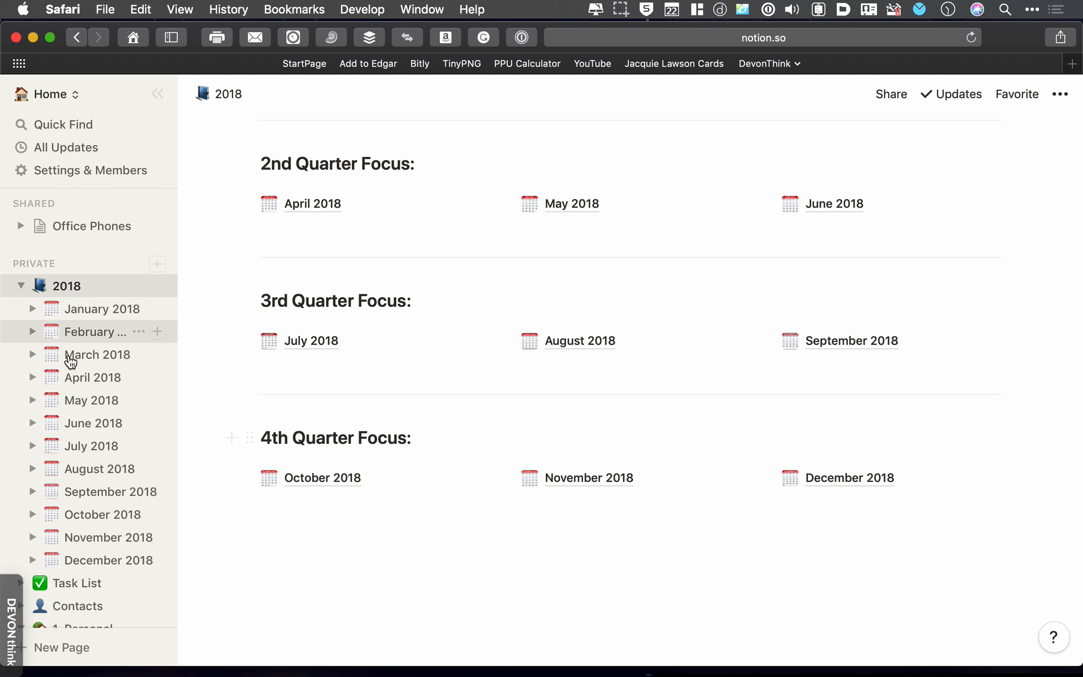
Step: Open the October 2018 page from the favorites
{"action": "scroll", "coordinate": [81, 485], "scroll_direction": "up", "scroll_amount": 4}
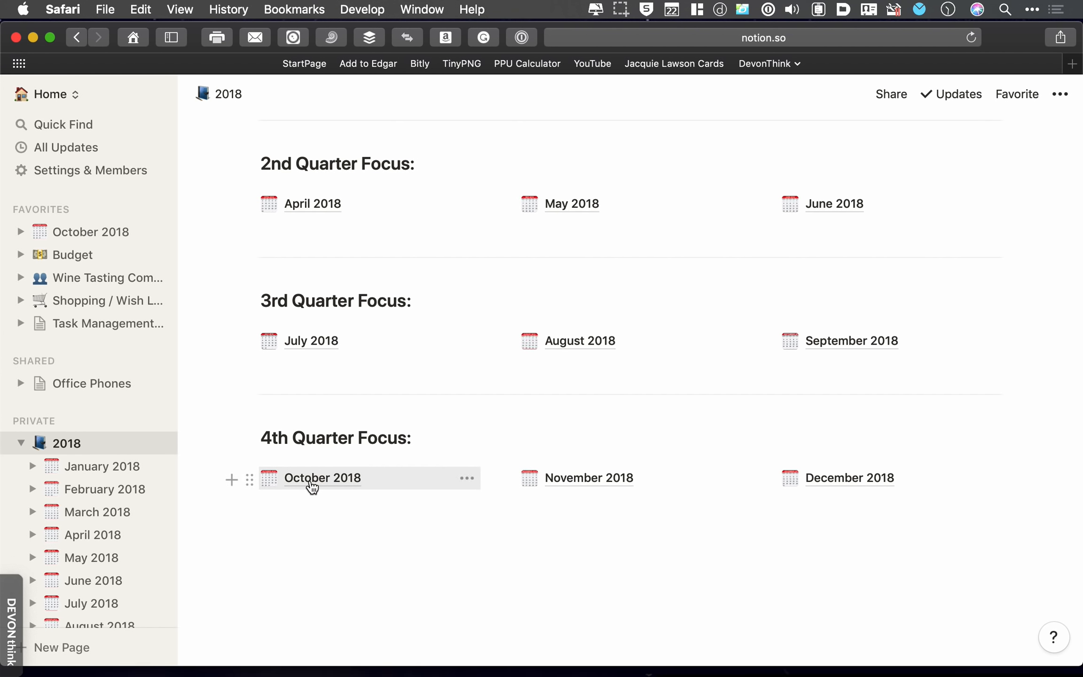
{"action": "scroll", "coordinate": [96, 550], "scroll_direction": "down", "scroll_amount": 5}
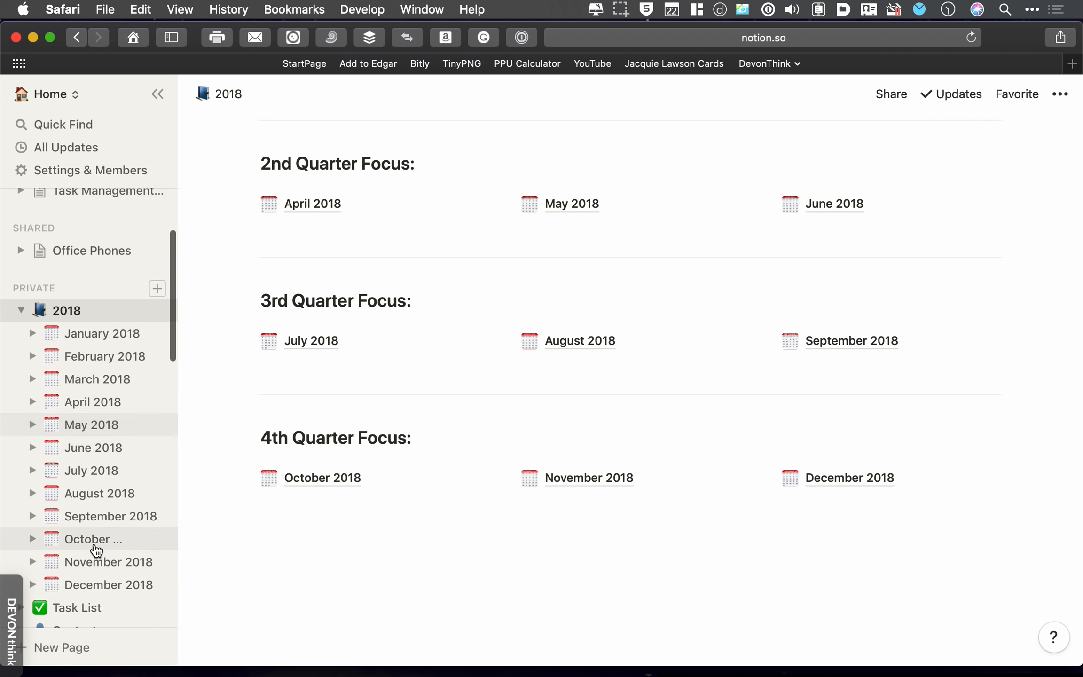
{"action": "scroll", "coordinate": [94, 545], "scroll_direction": "up", "scroll_amount": 3}
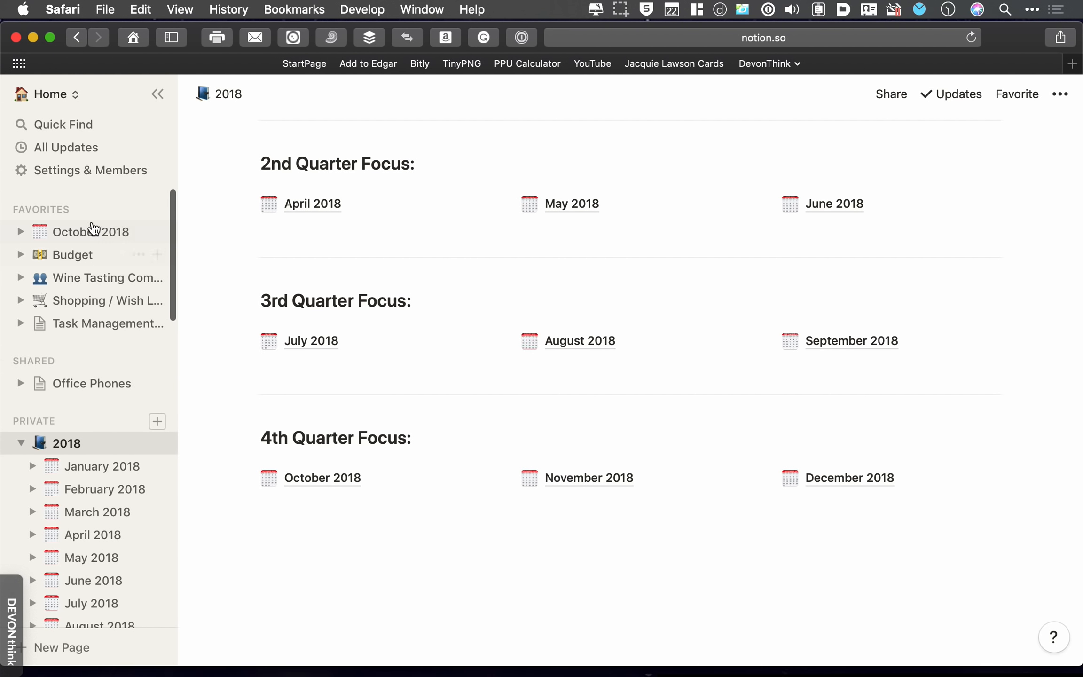
{"action": "left_click", "coordinate": [68, 232]}
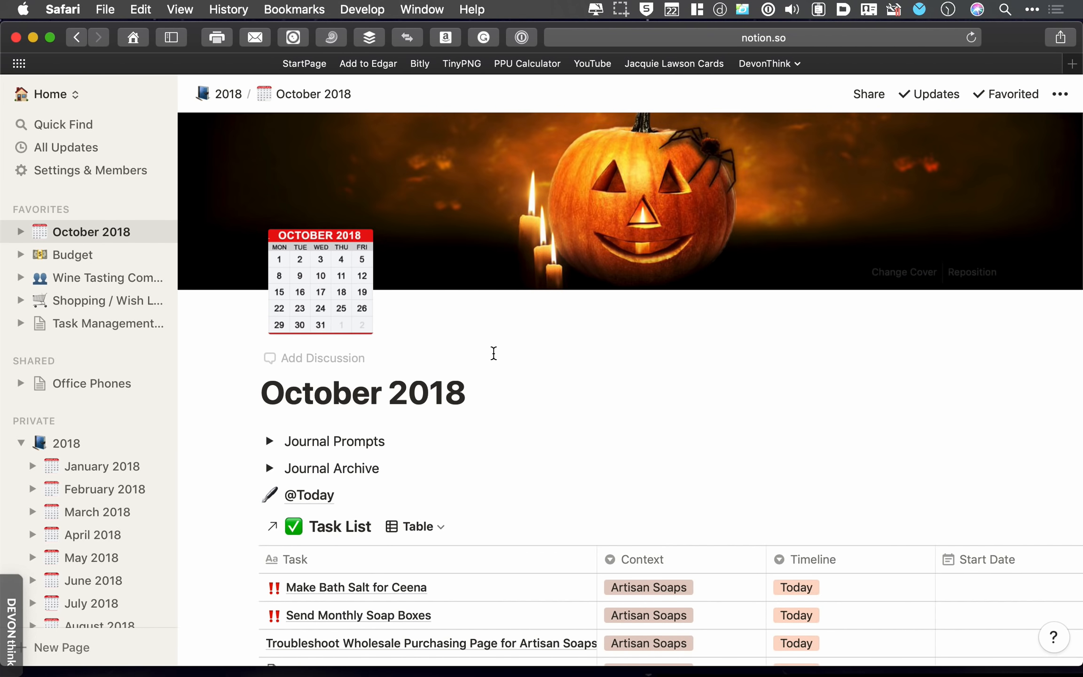
{"action": "scroll", "coordinate": [494, 353], "scroll_direction": "down", "scroll_amount": 6}
{"action": "scroll", "coordinate": [490, 346], "scroll_direction": "up", "scroll_amount": 6}
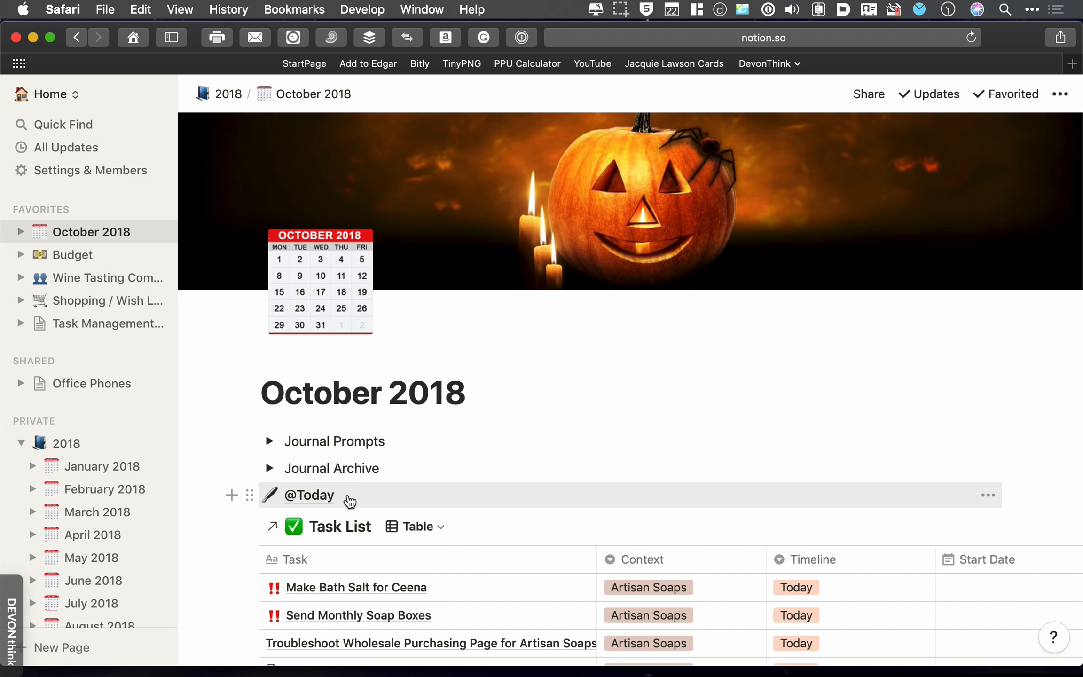
{"action": "left_click", "coordinate": [494, 484]}
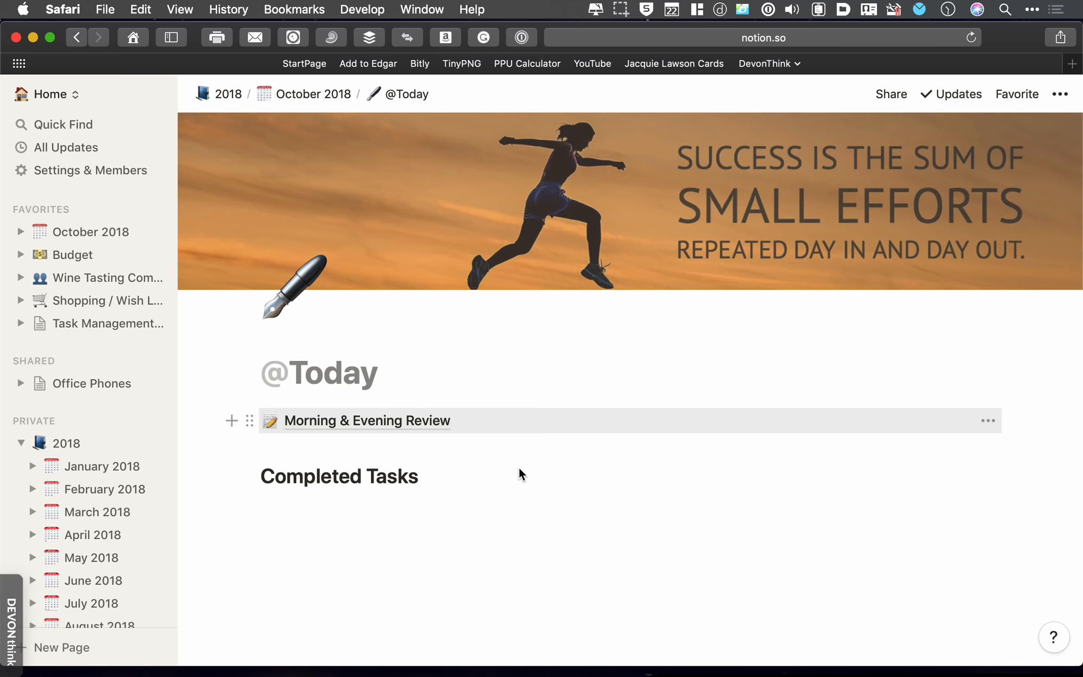
{"action": "left_click", "coordinate": [465, 437]}
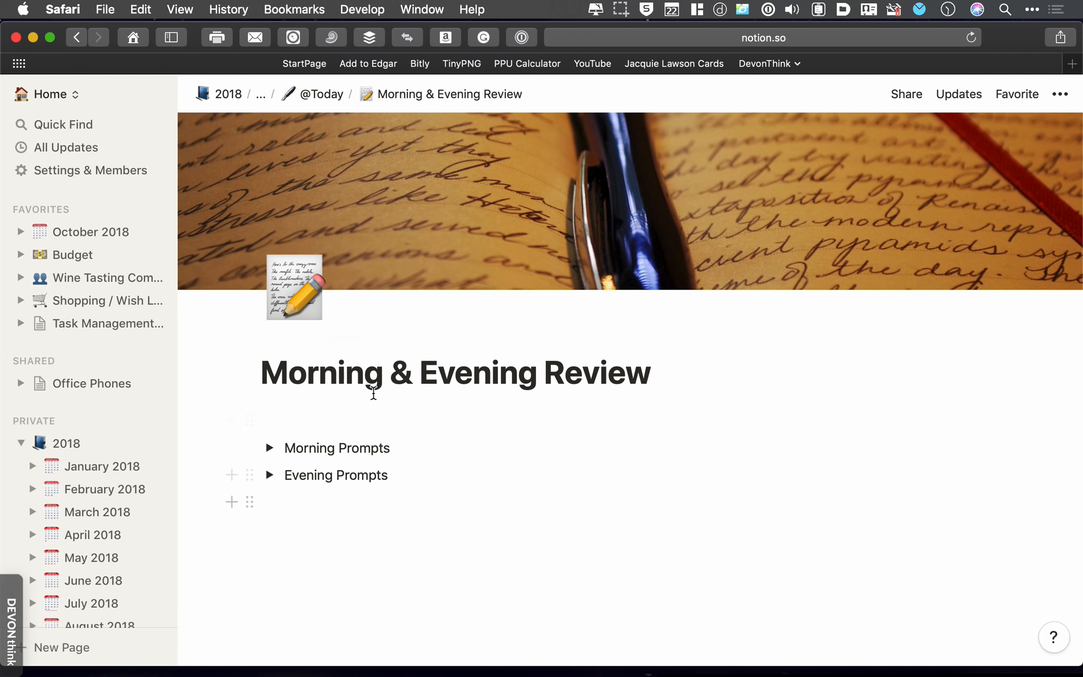
Step: Write "My journal thoughts" below the Evening Prompts toggle, leaving one empty line in between
{"action": "left_click", "coordinate": [315, 525]}
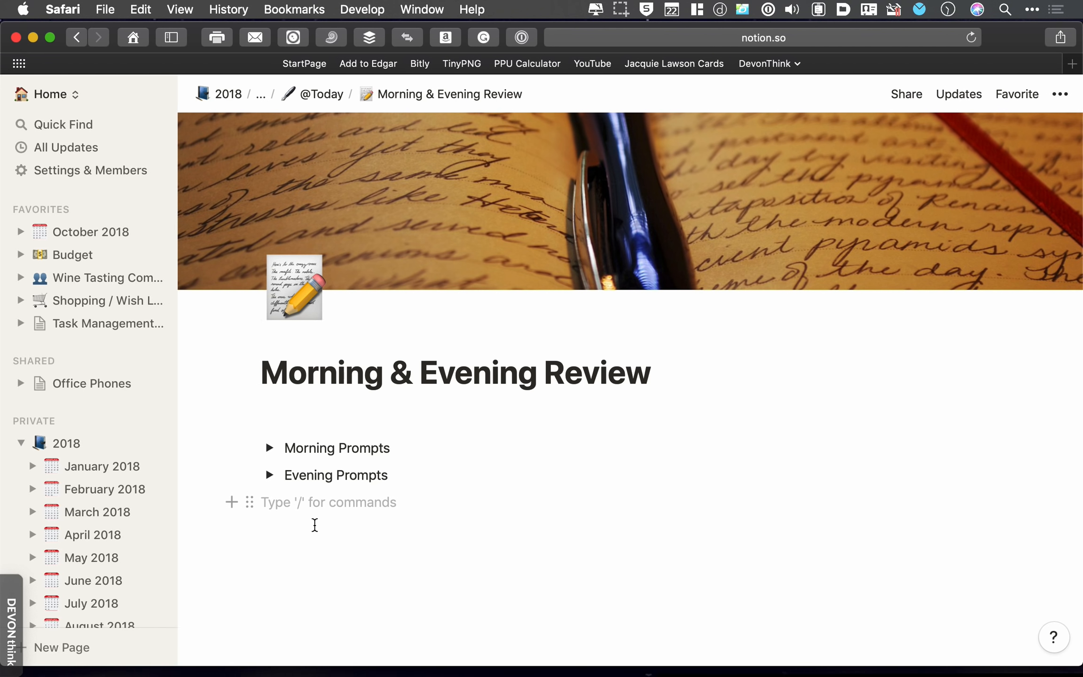
{"action": "type", "text": "fj"}
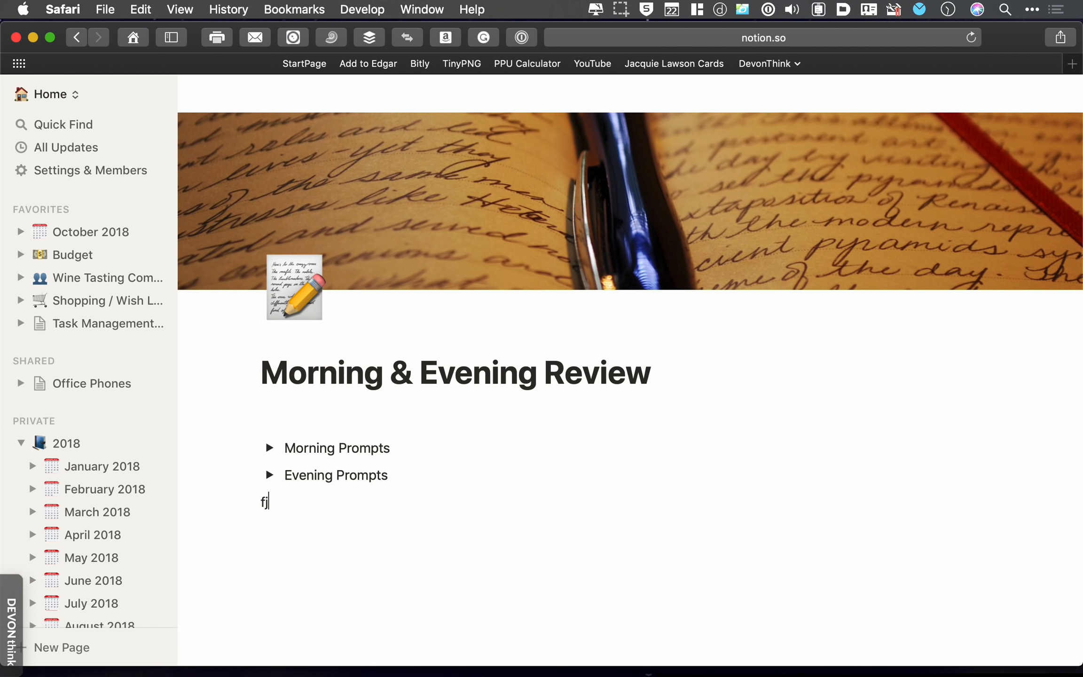
{"action": "key", "text": "BackSpace"}
{"action": "key", "text": "BackSpace"}
{"action": "key", "text": "BackSpace"}
{"action": "key", "text": "Return"}
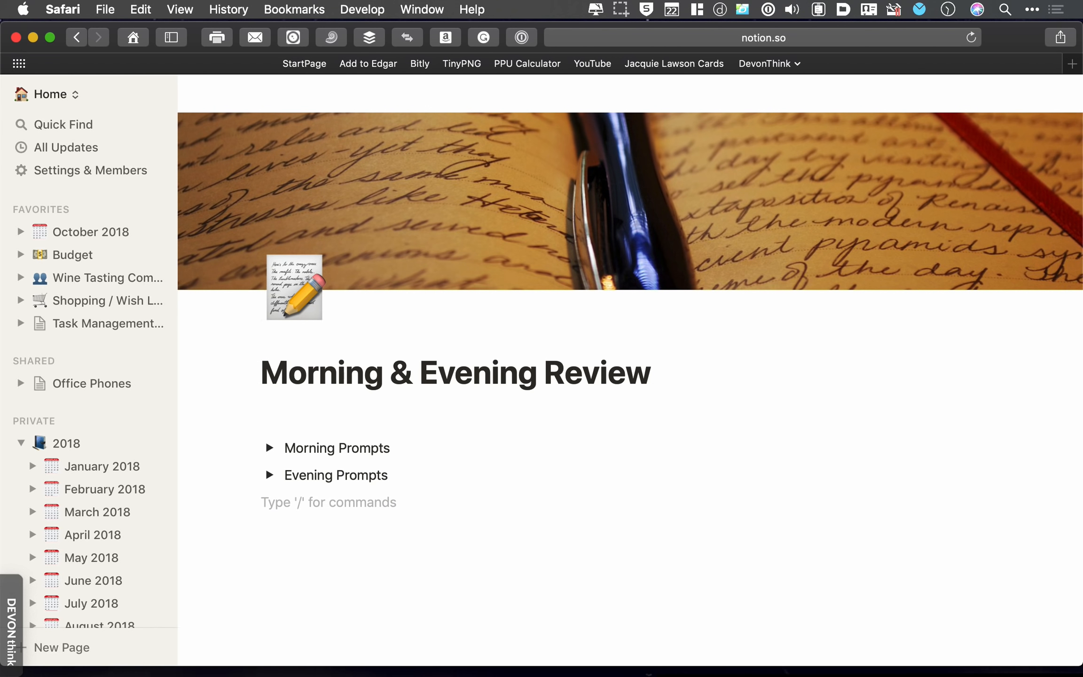
{"action": "key", "text": "Return"}
{"action": "type", "text": "My journal the"}
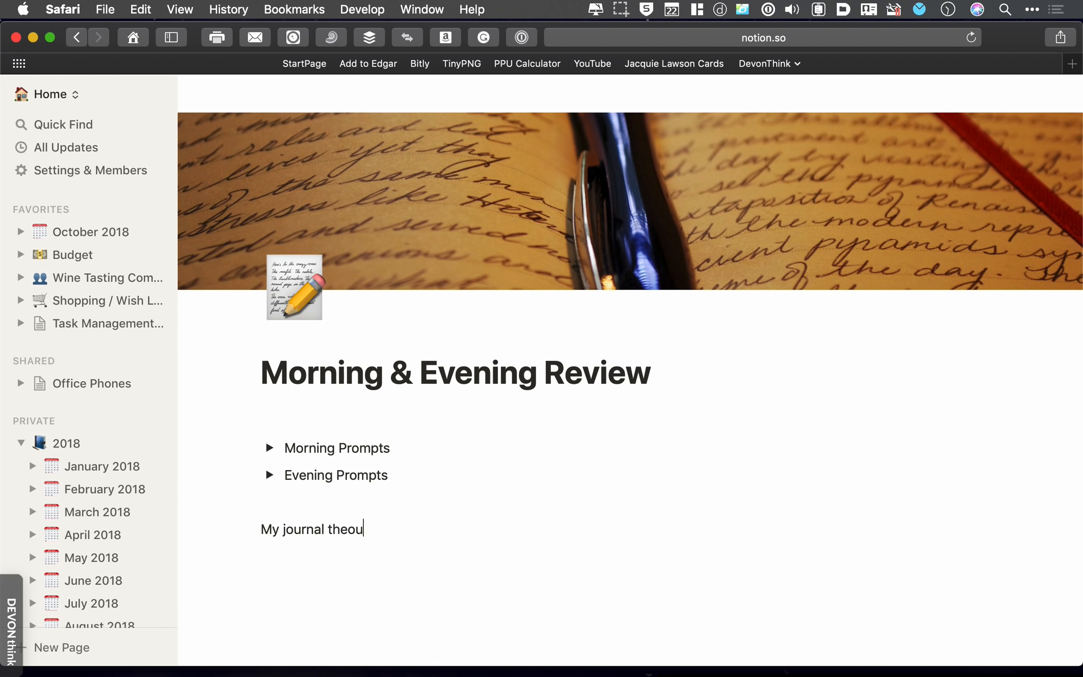
{"action": "key", "text": "BackSpace"}
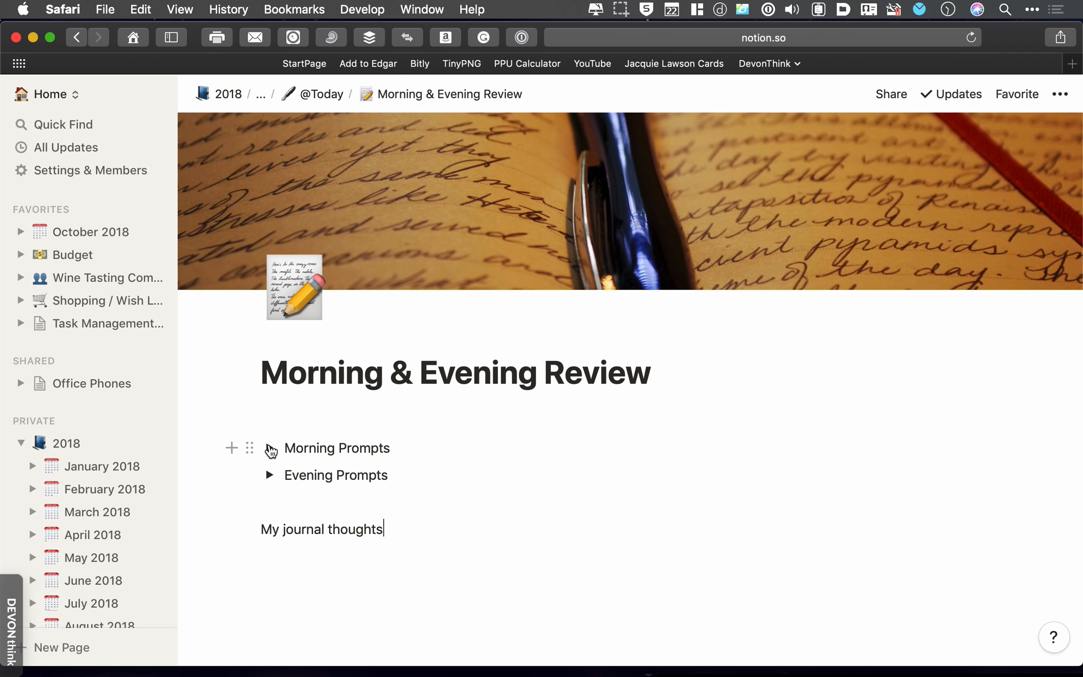
Step: Expand the Morning Prompts toggle and read through its questions
{"action": "left_click", "coordinate": [269, 449]}
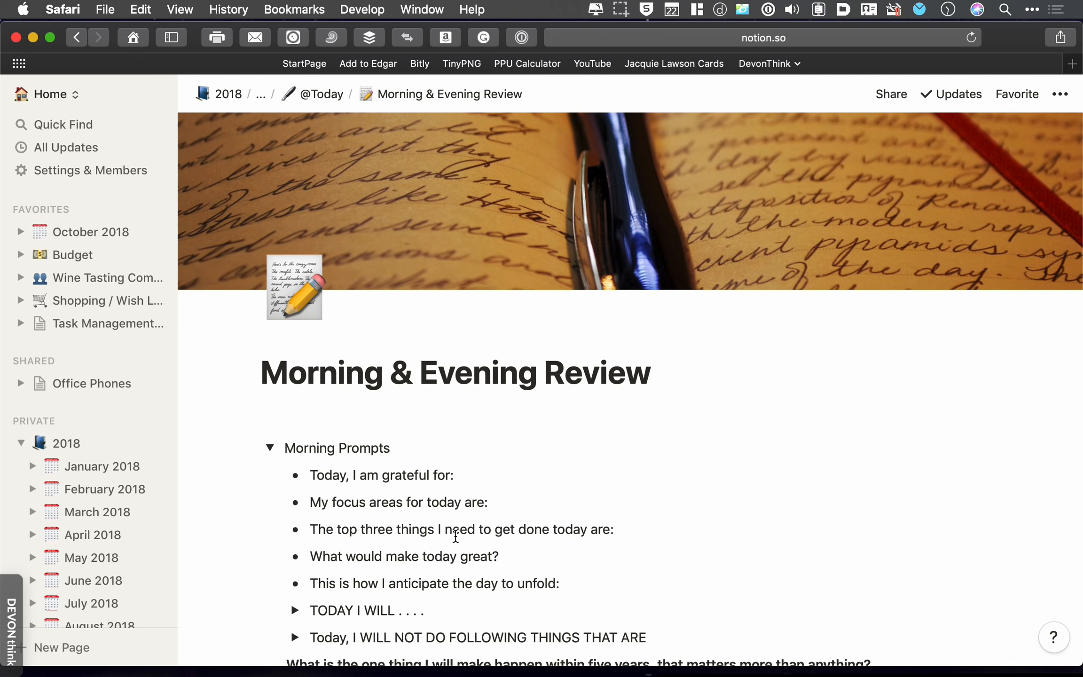
{"action": "scroll", "coordinate": [438, 565], "scroll_direction": "down", "scroll_amount": 20}
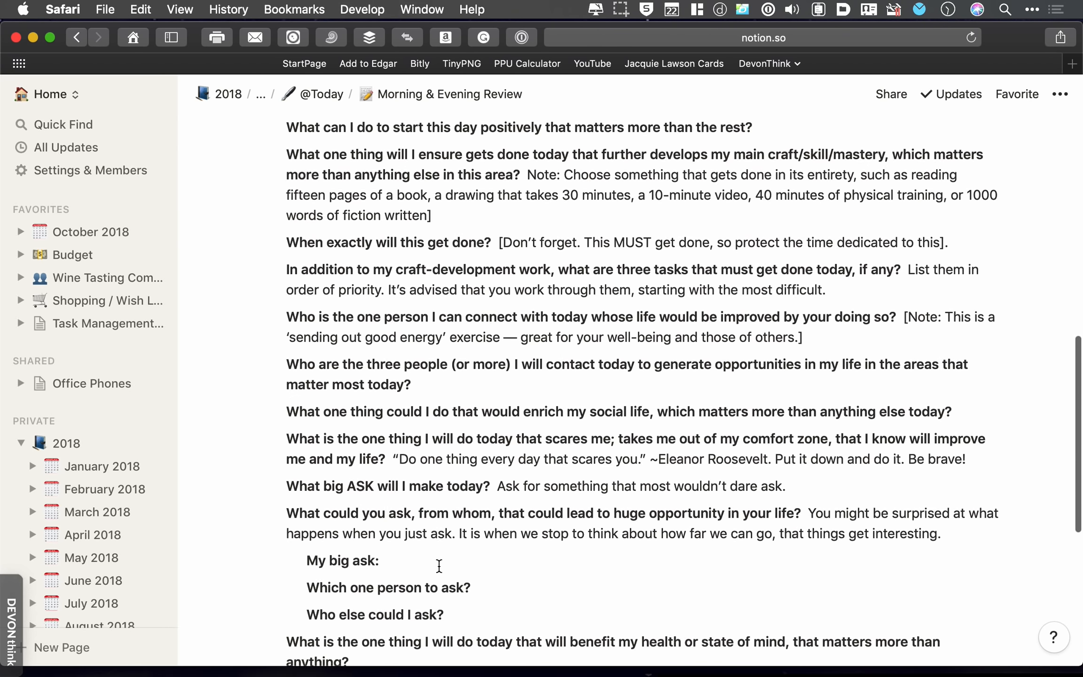
{"action": "scroll", "coordinate": [439, 566], "scroll_direction": "up", "scroll_amount": 20}
{"action": "scroll", "coordinate": [438, 566], "scroll_direction": "down", "scroll_amount": 5}
{"action": "scroll", "coordinate": [439, 568], "scroll_direction": "down", "scroll_amount": 8}
{"action": "scroll", "coordinate": [439, 567], "scroll_direction": "up", "scroll_amount": 9}
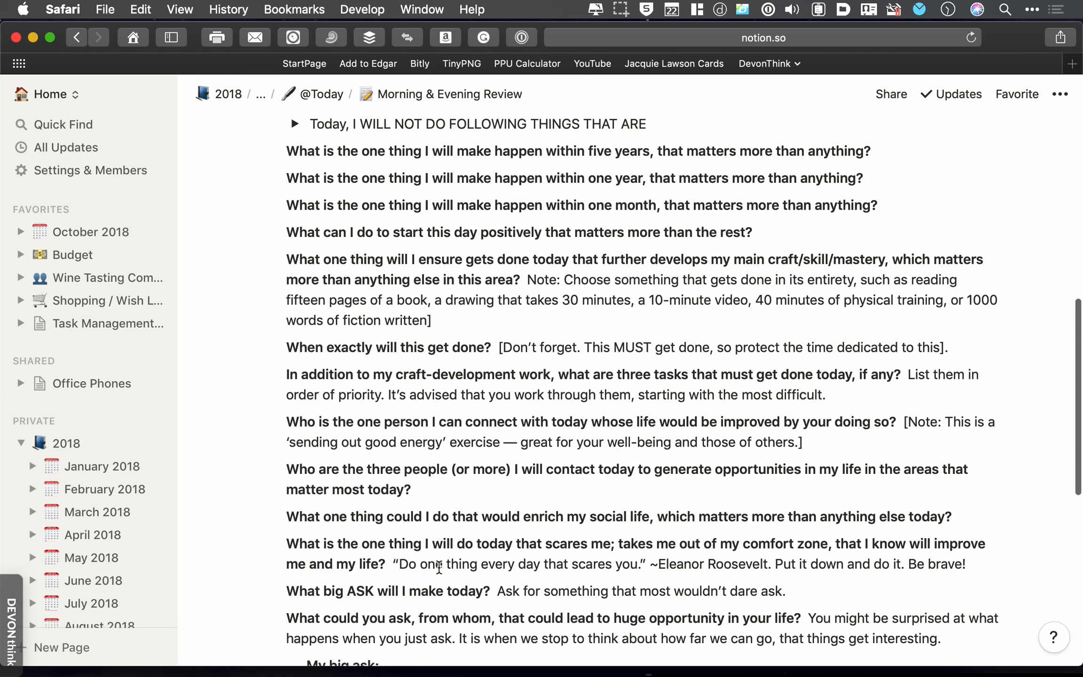
{"action": "scroll", "coordinate": [438, 568], "scroll_direction": "up", "scroll_amount": 5}
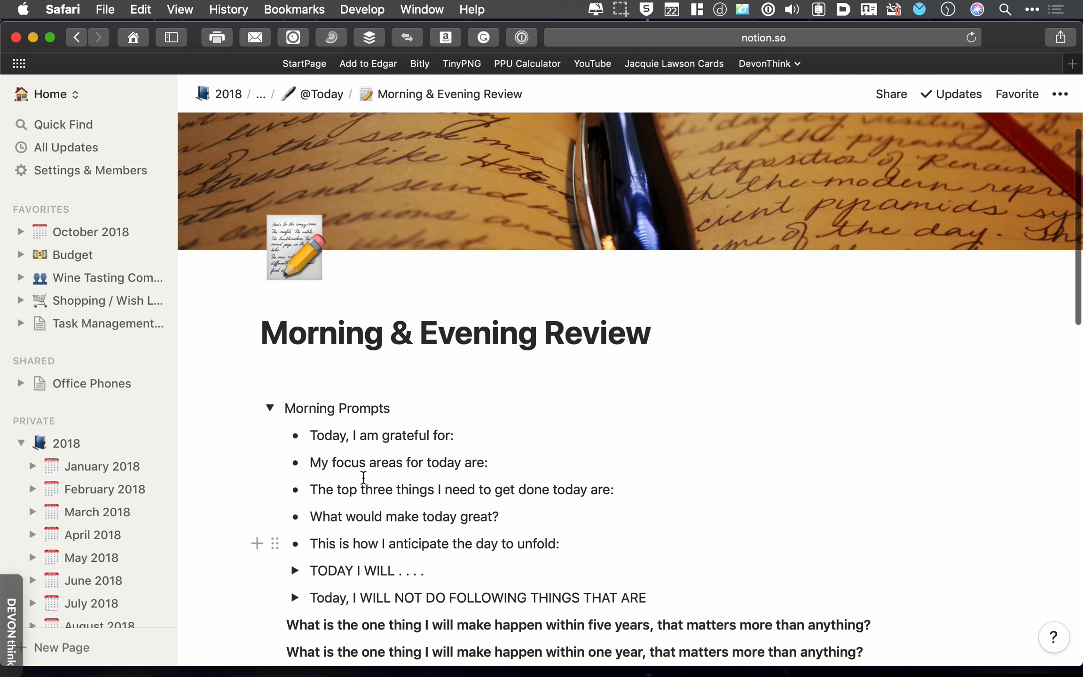
Step: Collapse Morning Prompts, read through the questions inside the Evening Prompts toggle, and collapse that one too
{"action": "left_click", "coordinate": [271, 410]}
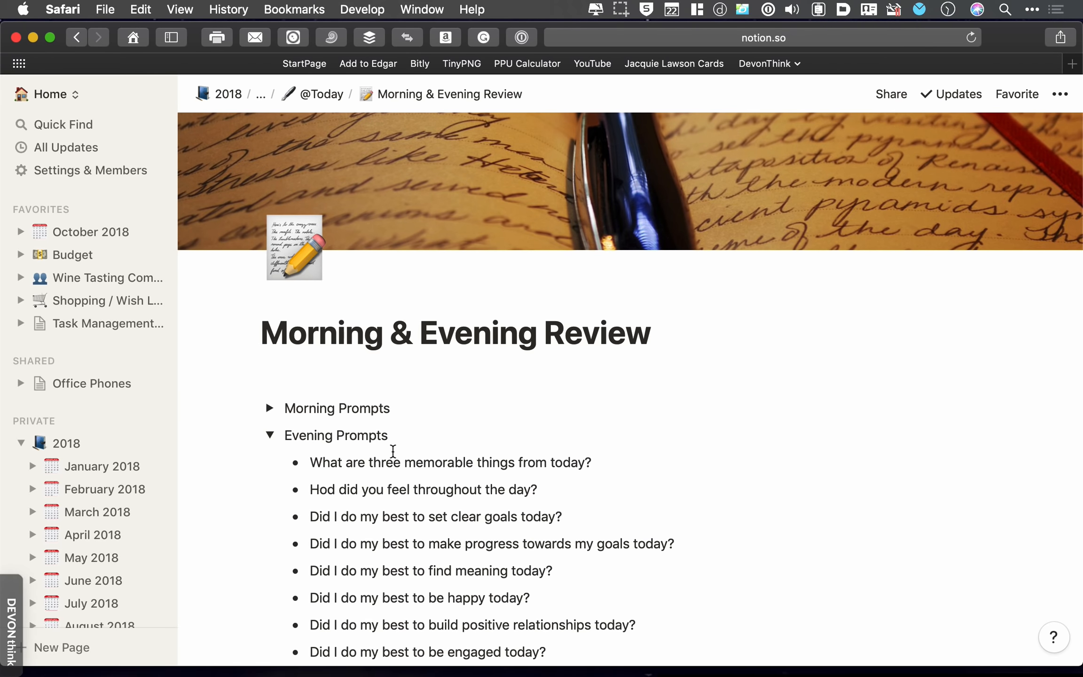
{"action": "scroll", "coordinate": [392, 452], "scroll_direction": "down", "scroll_amount": 12}
{"action": "scroll", "coordinate": [399, 475], "scroll_direction": "up", "scroll_amount": 9}
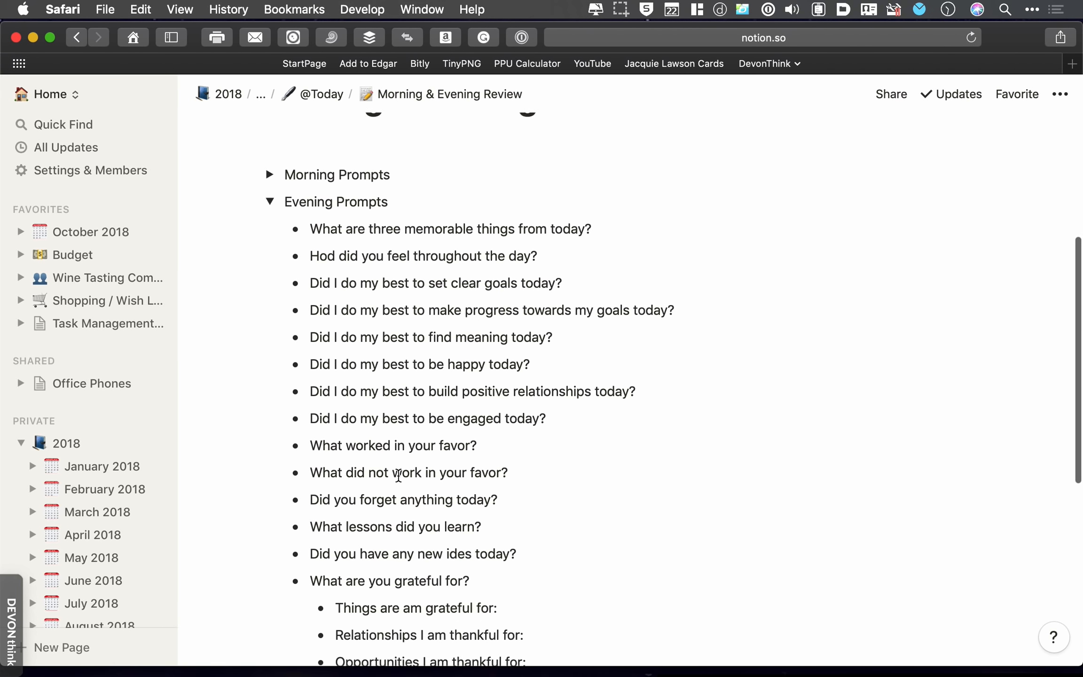
{"action": "left_click", "coordinate": [276, 297]}
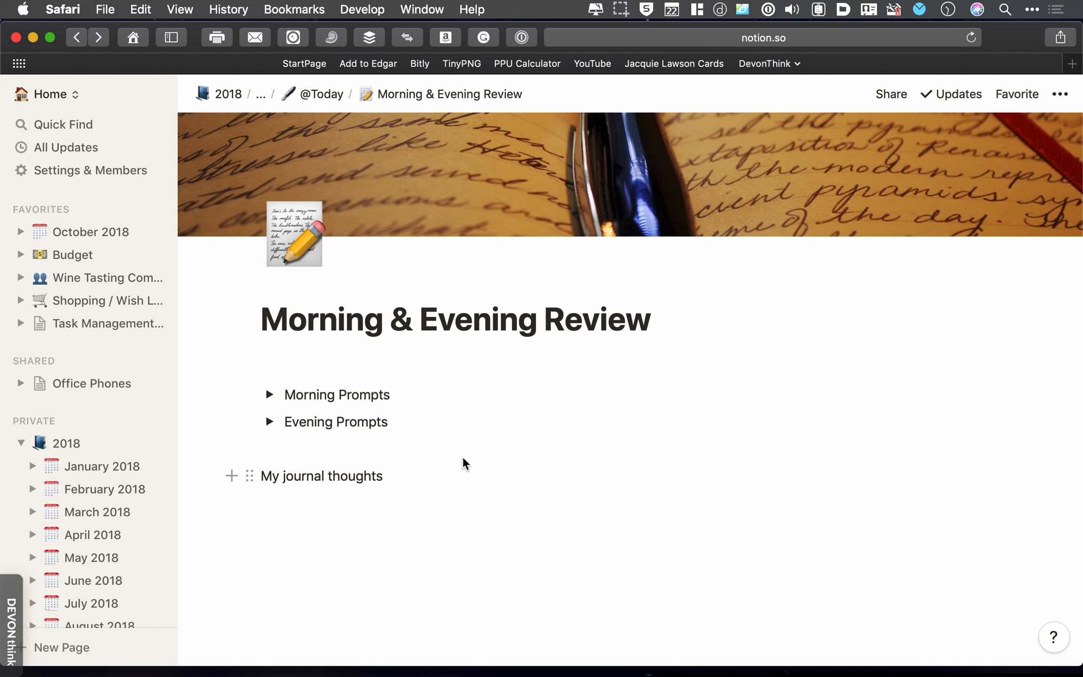
{"action": "key", "text": "super+["}
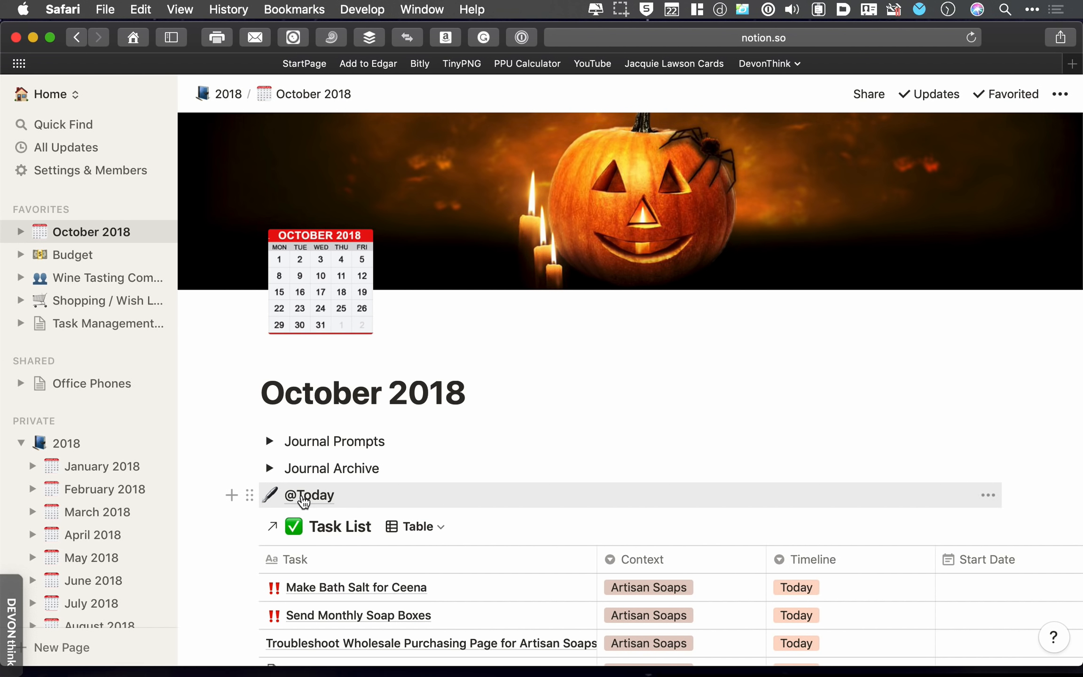
{"action": "mouse_move", "coordinate": [320, 500]}
{"action": "left_mouse_down"}
{"action": "mouse_move", "coordinate": [331, 464]}
{"action": "mouse_move", "coordinate": [332, 491]}
{"action": "left_mouse_up"}
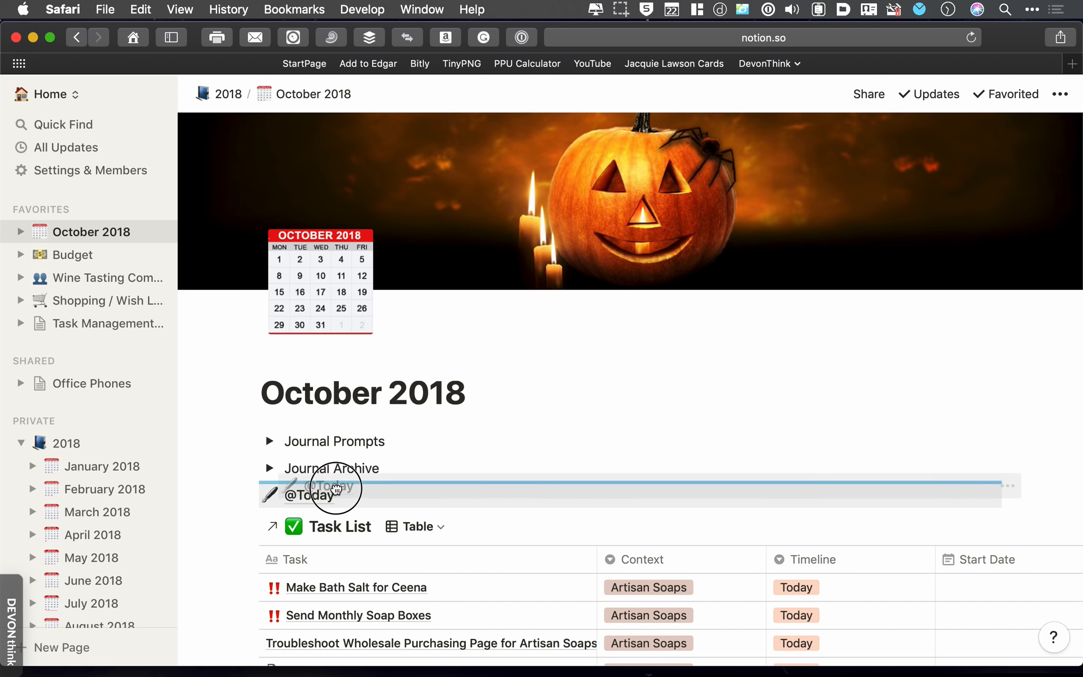
{"action": "left_click_drag", "start_coordinate": [300, 492], "coordinate": [320, 469]}
{"action": "left_click", "coordinate": [269, 468]}
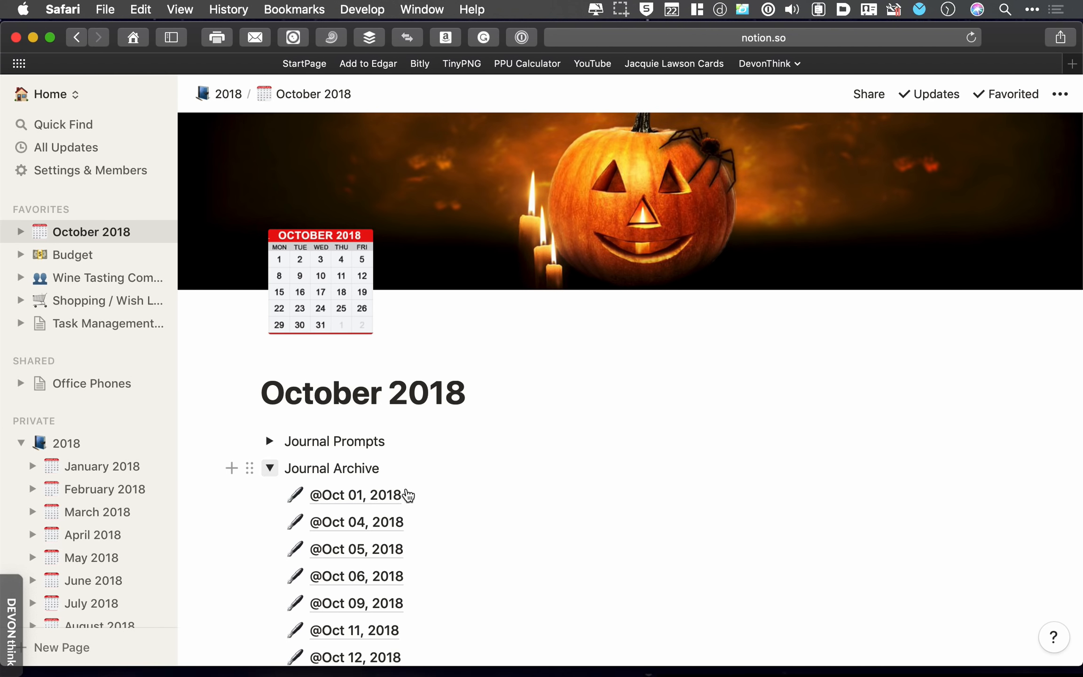
{"action": "scroll", "coordinate": [458, 518], "scroll_direction": "down", "scroll_amount": 5}
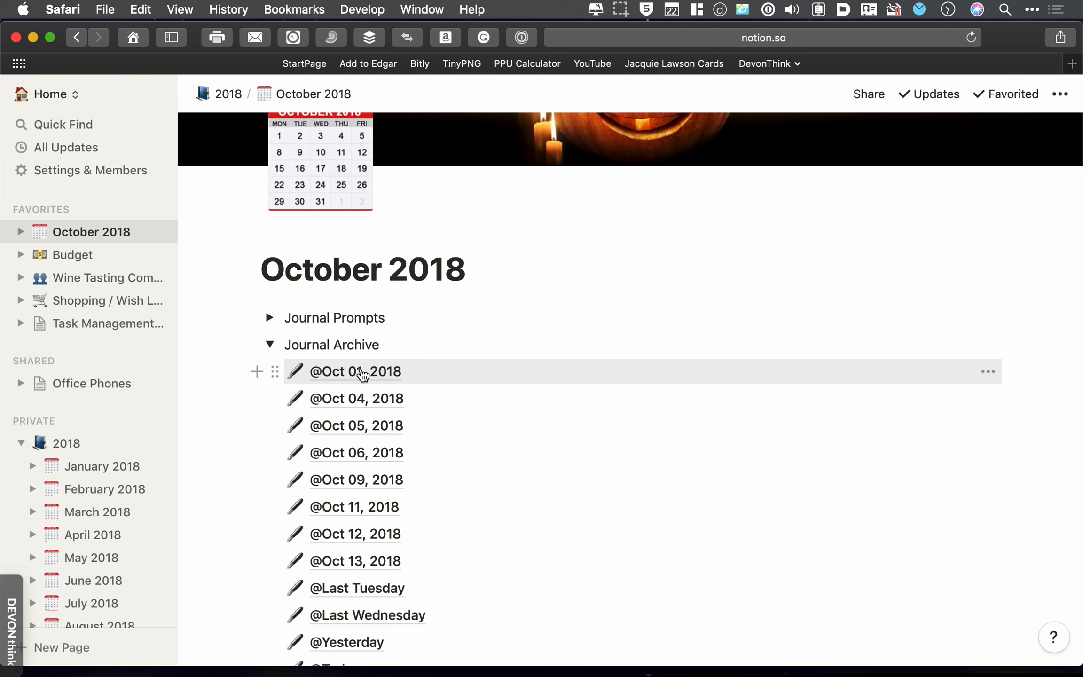
{"action": "scroll", "coordinate": [354, 425], "scroll_direction": "down", "scroll_amount": 5}
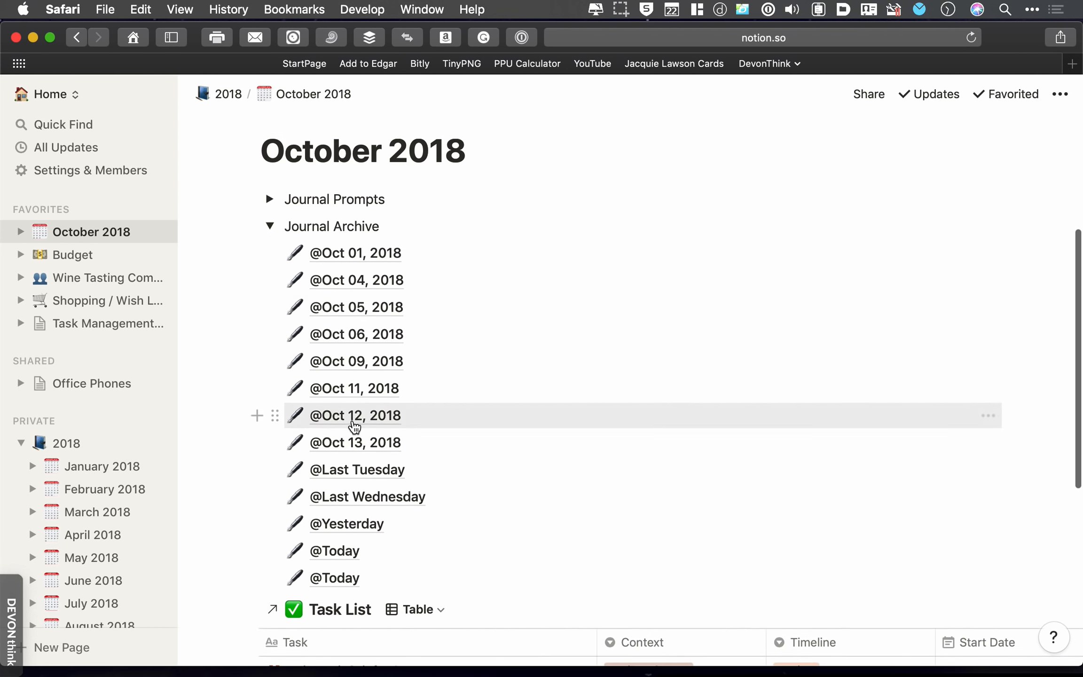
{"action": "scroll", "coordinate": [354, 425], "scroll_direction": "down", "scroll_amount": 5}
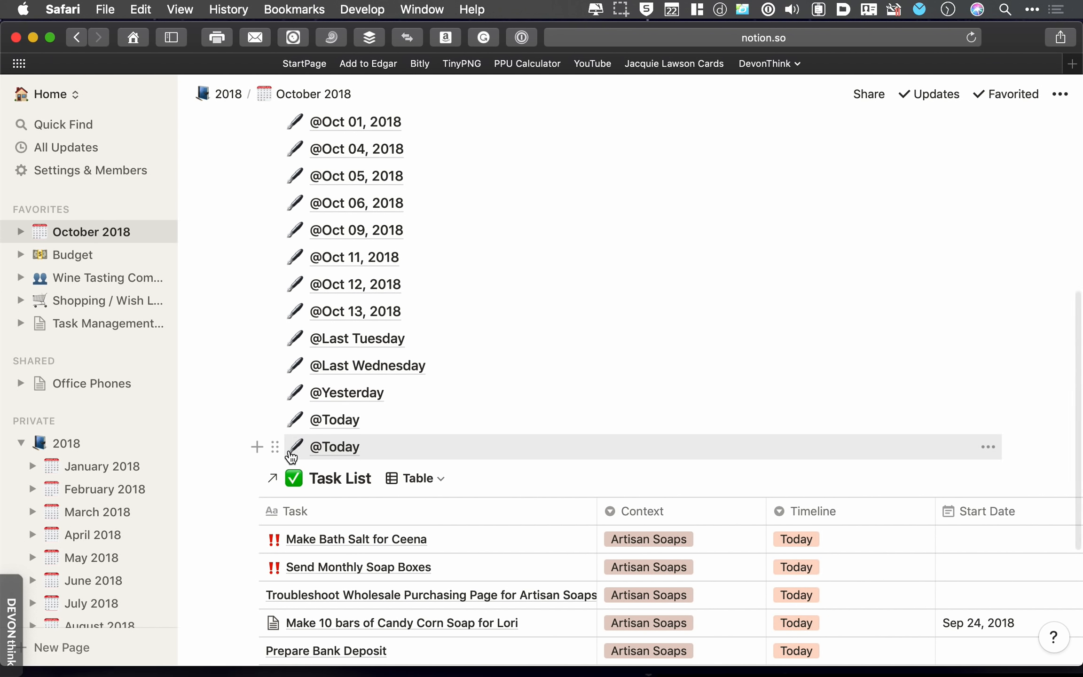
{"action": "left_click", "coordinate": [275, 447]}
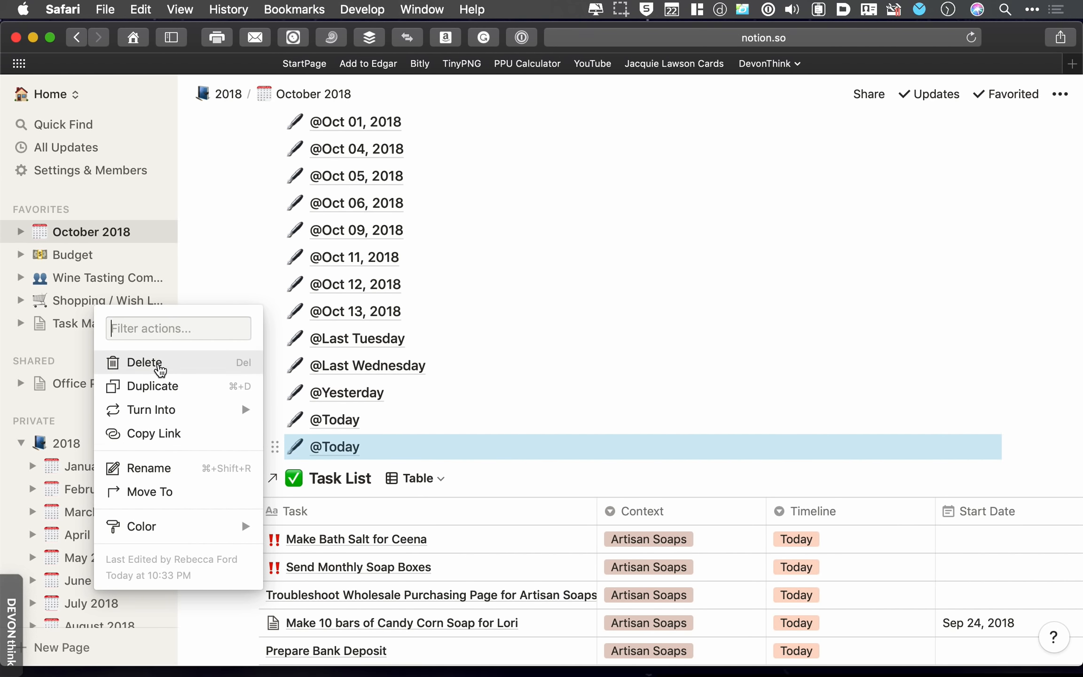
{"action": "left_click", "coordinate": [159, 367]}
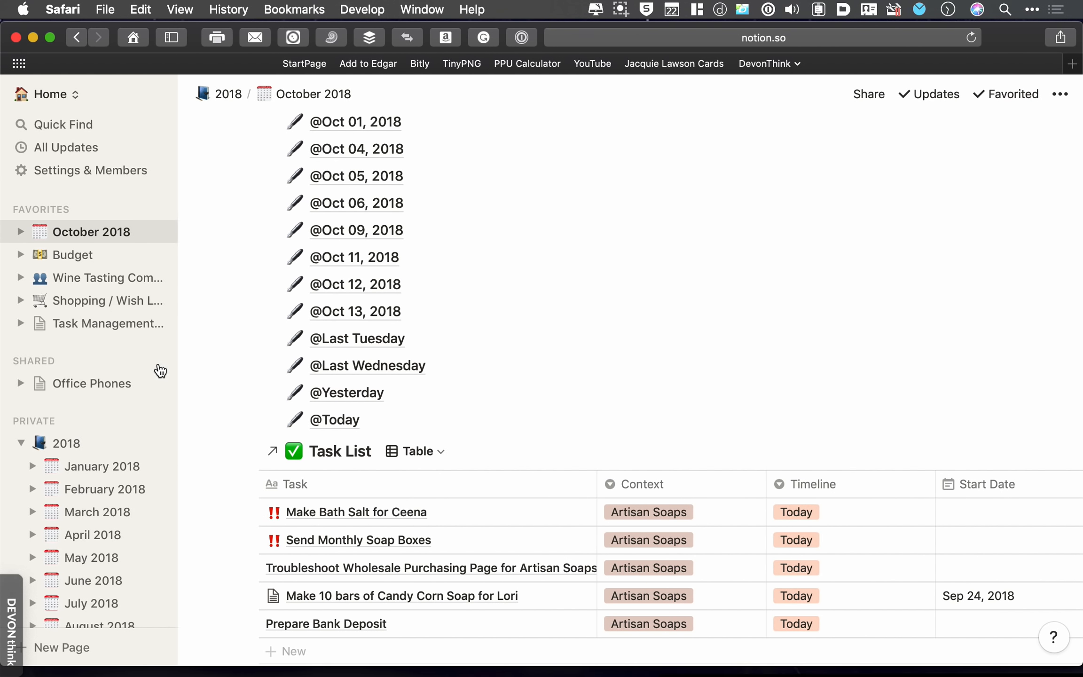
{"action": "left_click", "coordinate": [350, 419]}
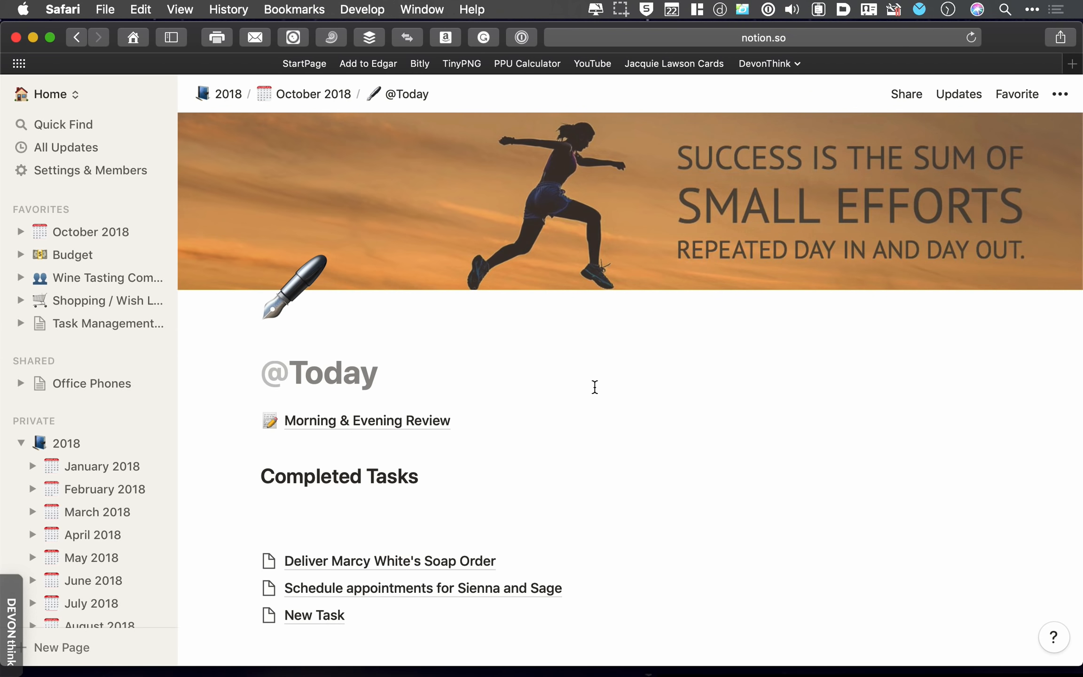
{"action": "scroll", "coordinate": [510, 483], "scroll_direction": "down", "scroll_amount": 3}
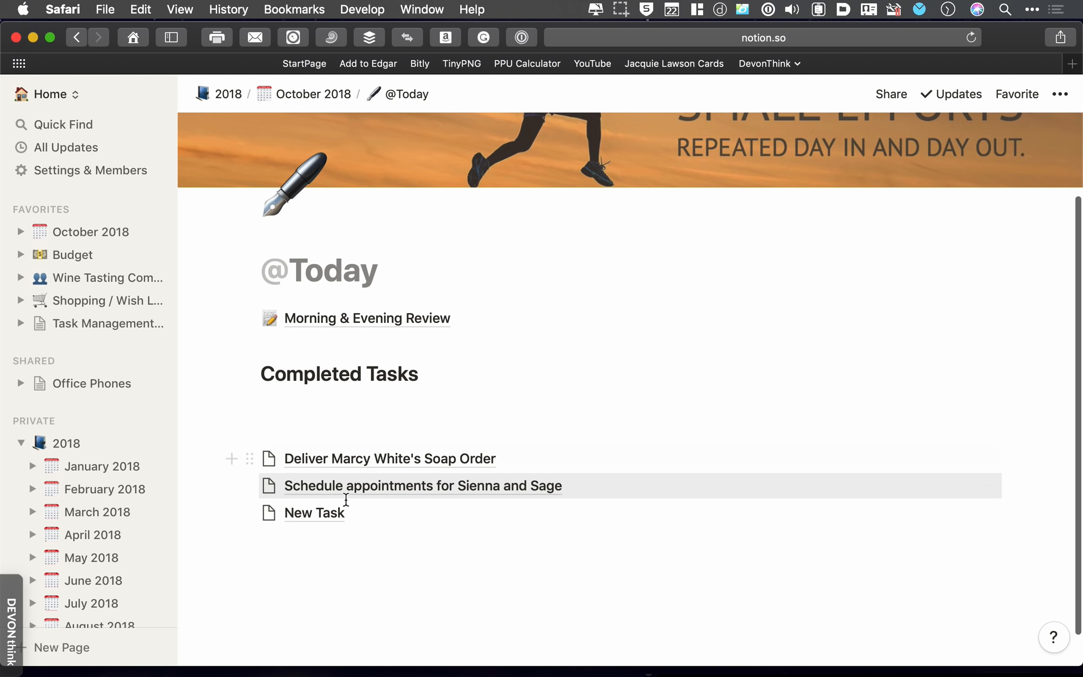
{"action": "left_click", "coordinate": [250, 512]}
{"action": "left_click", "coordinate": [143, 436]}
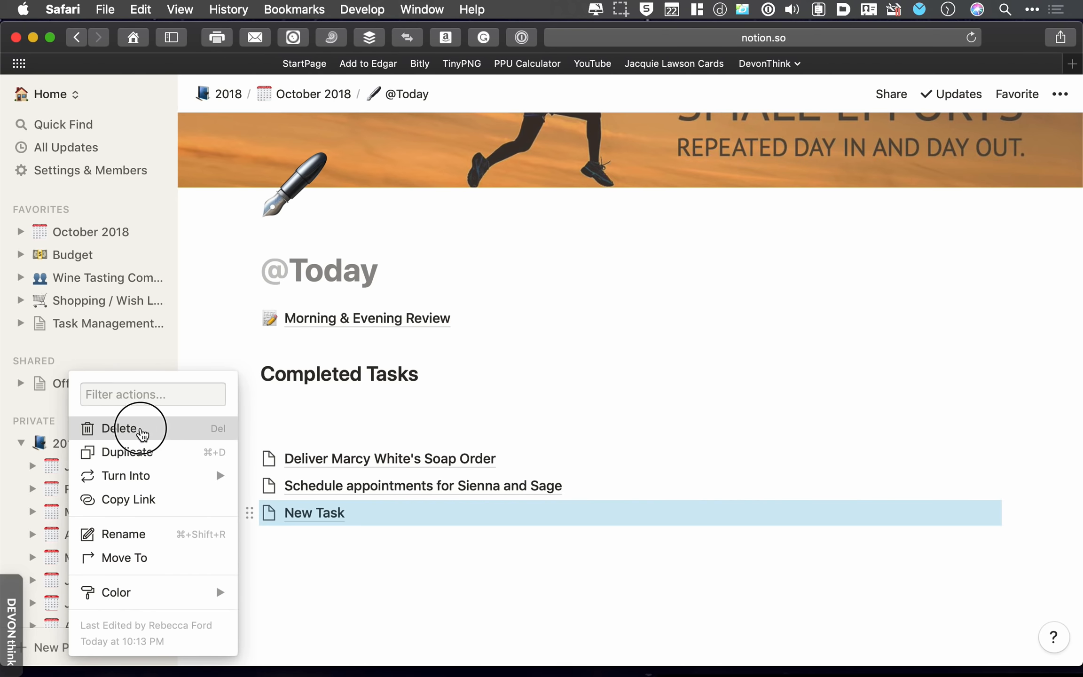
{"action": "scroll", "coordinate": [354, 413], "scroll_direction": "up", "scroll_amount": 2}
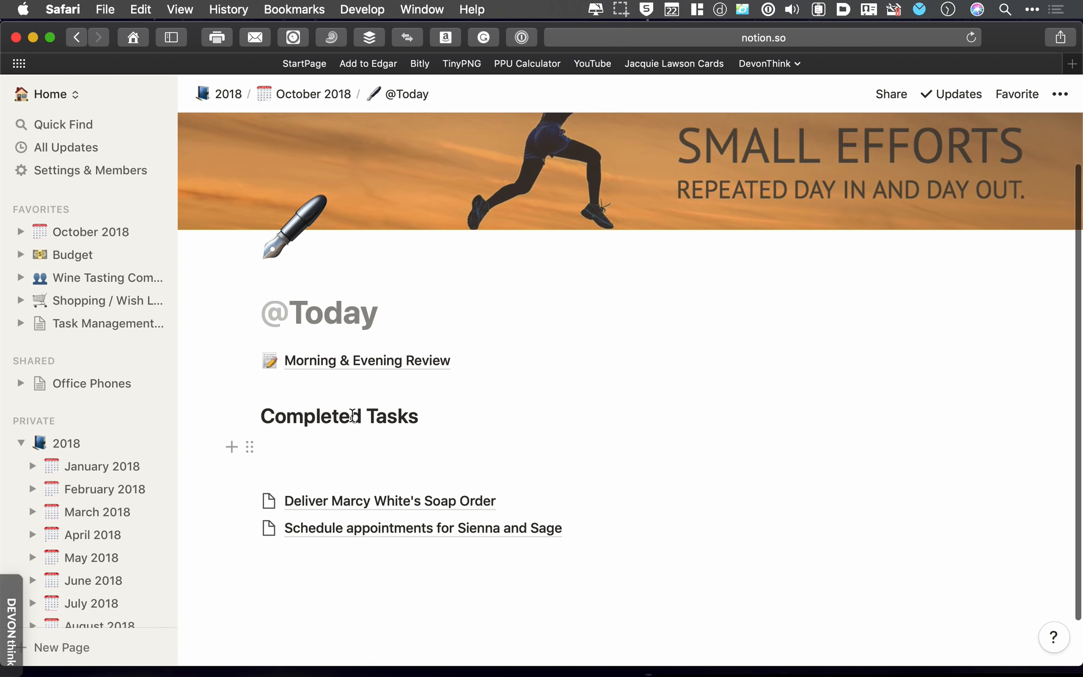
{"action": "scroll", "coordinate": [428, 541], "scroll_direction": "down", "scroll_amount": 2}
{"action": "scroll", "coordinate": [428, 515], "scroll_direction": "up", "scroll_amount": 5}
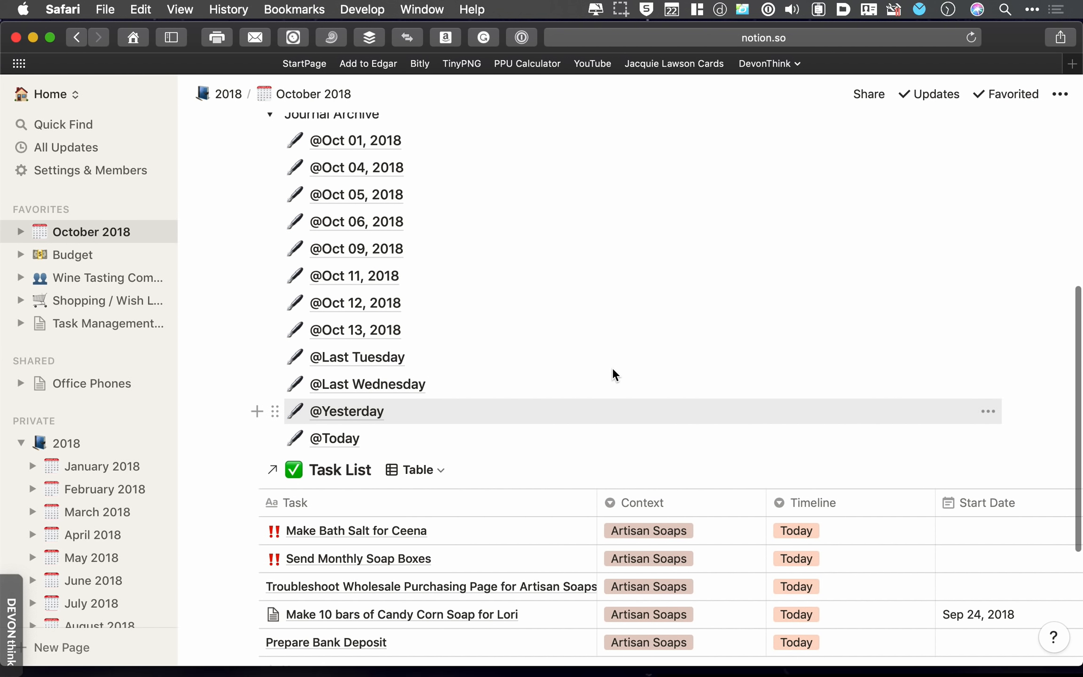
{"action": "scroll", "coordinate": [747, 382], "scroll_direction": "down", "scroll_amount": 12}
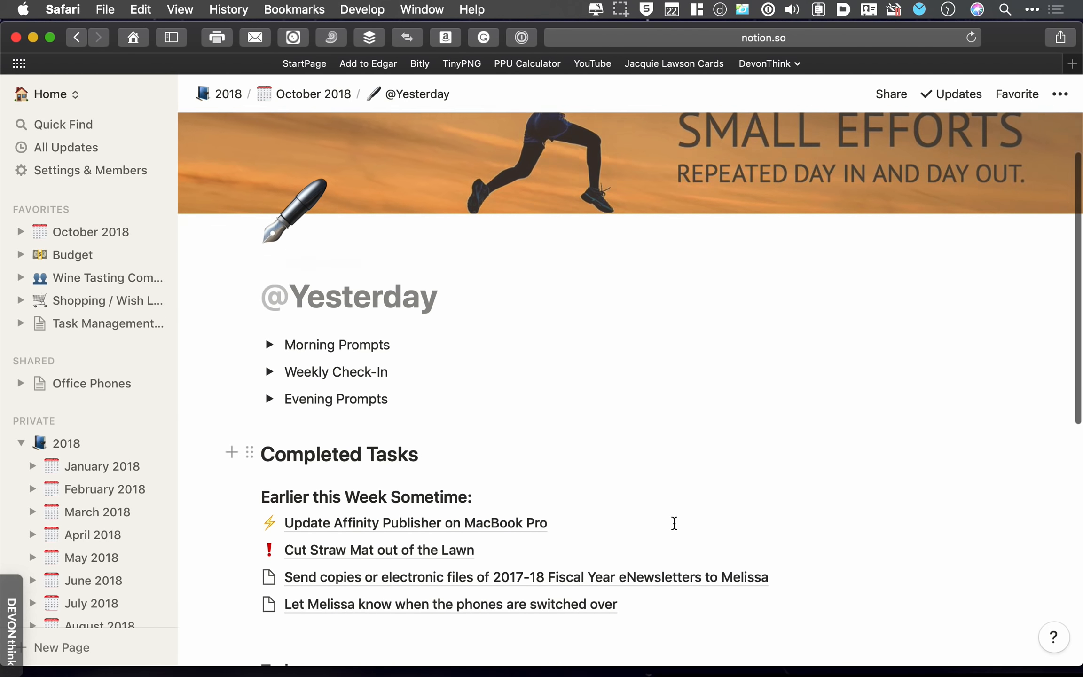
{"action": "scroll", "coordinate": [562, 329], "scroll_direction": "up", "scroll_amount": 12}
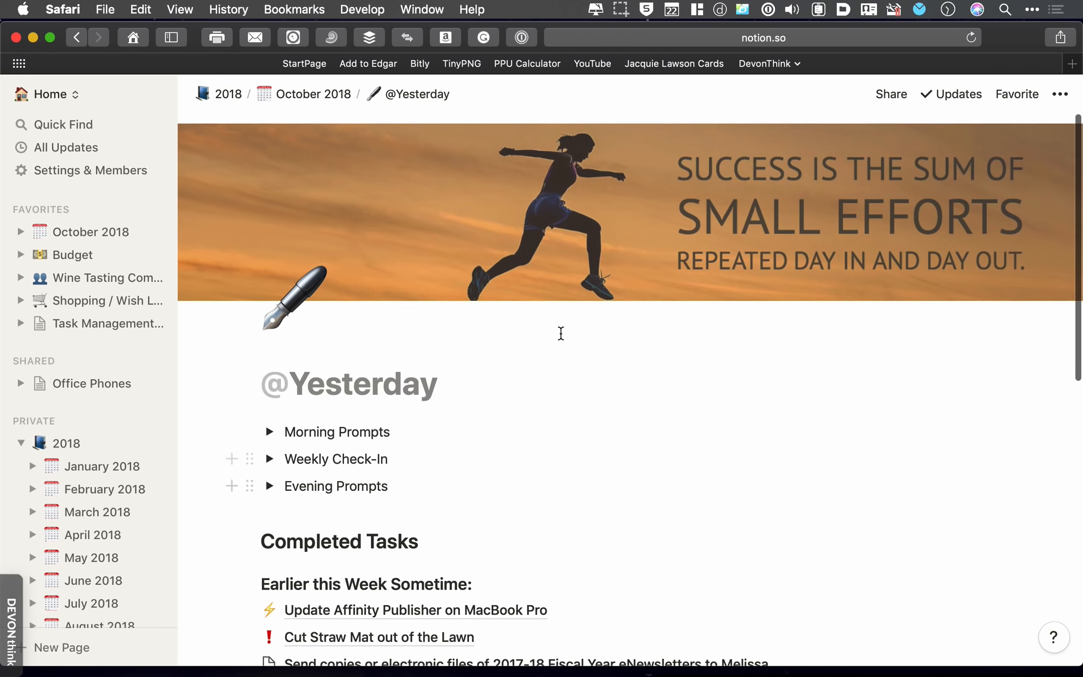
{"action": "scroll", "coordinate": [560, 400], "scroll_direction": "down", "scroll_amount": 9}
{"action": "scroll", "coordinate": [558, 463], "scroll_direction": "down", "scroll_amount": 4}
{"action": "scroll", "coordinate": [557, 462], "scroll_direction": "up", "scroll_amount": 10}
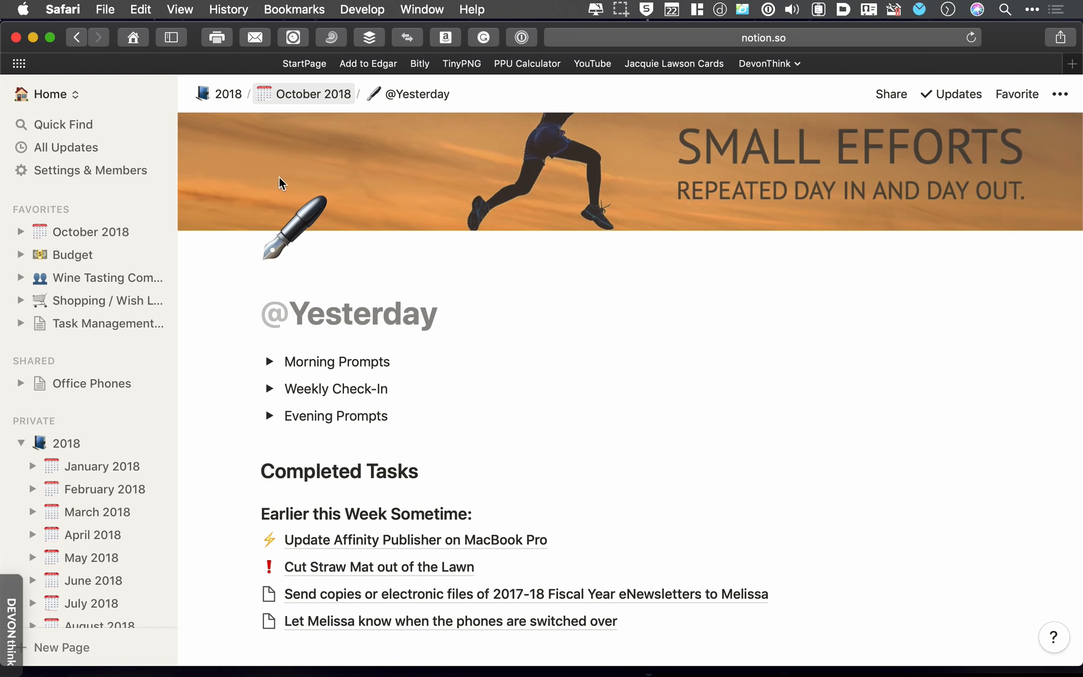
Step: Back on the October 2018 page, collapse Journal Archive and expand Journal Prompts to show its journal template buttons
{"action": "scroll", "coordinate": [420, 493], "scroll_direction": "down", "scroll_amount": 5}
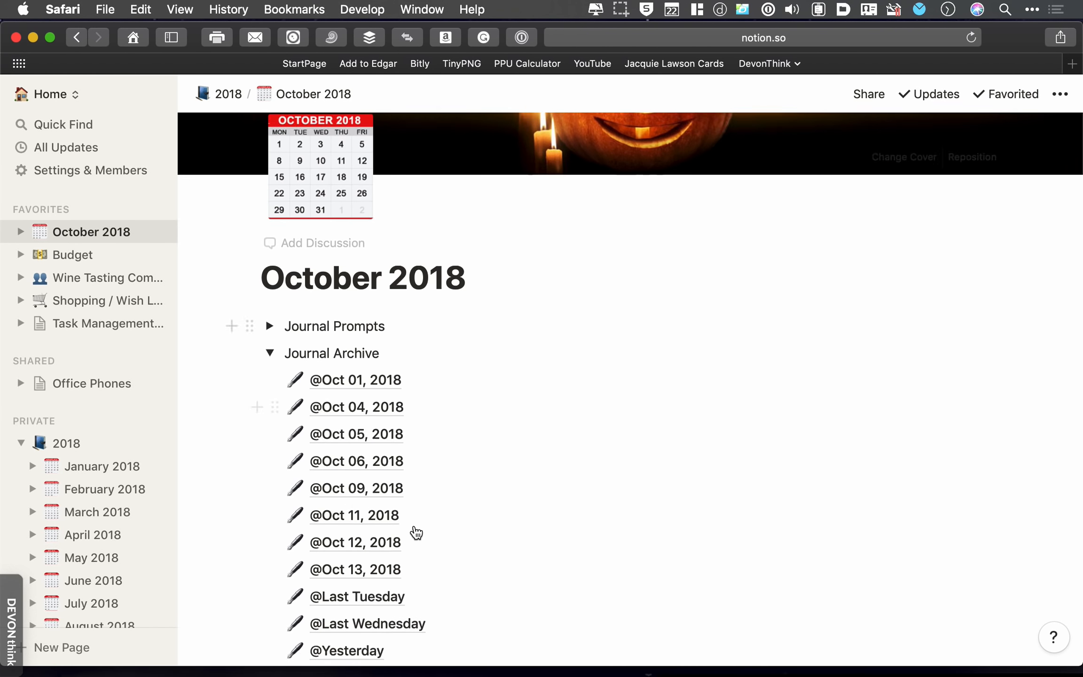
{"action": "scroll", "coordinate": [386, 550], "scroll_direction": "down", "scroll_amount": 3}
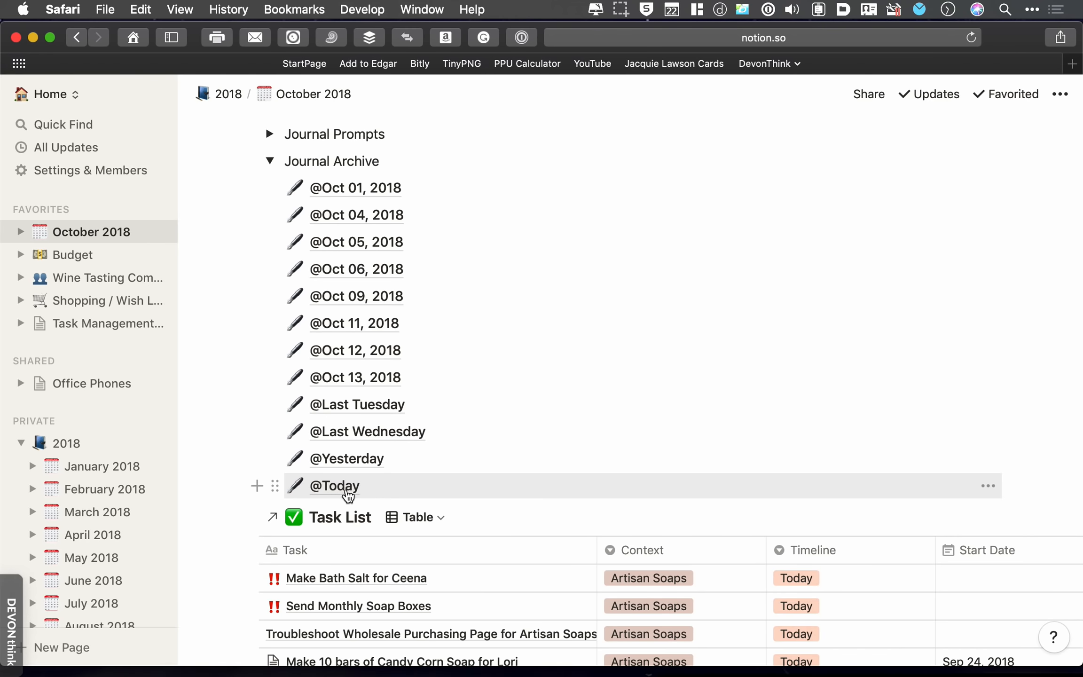
{"action": "left_click", "coordinate": [270, 161]}
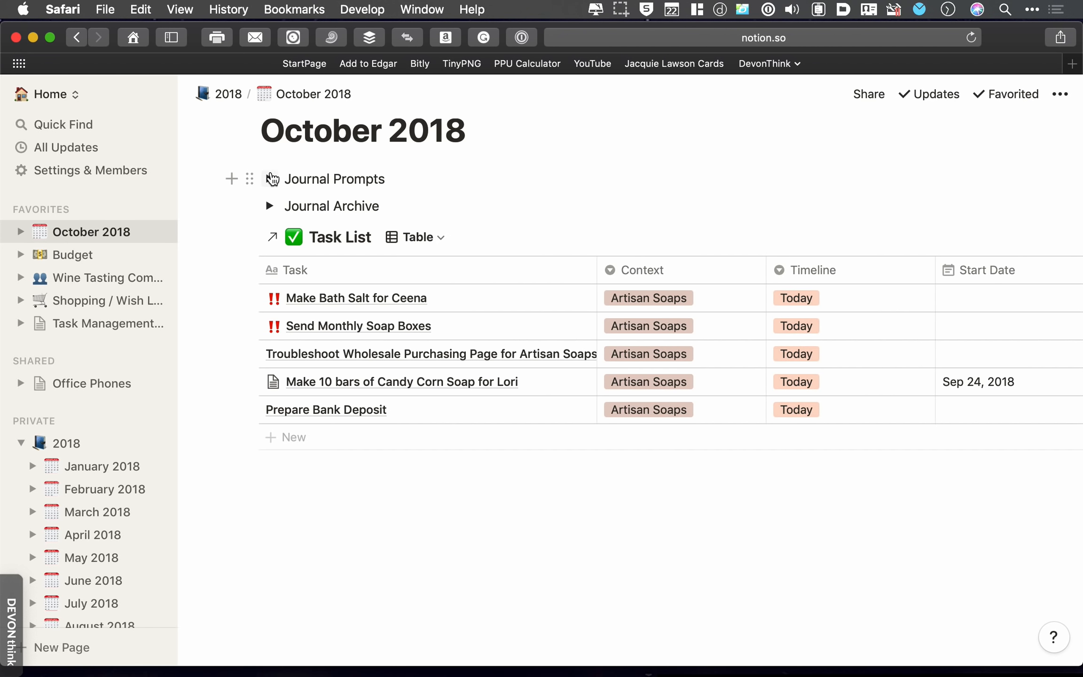
{"action": "left_click", "coordinate": [270, 180]}
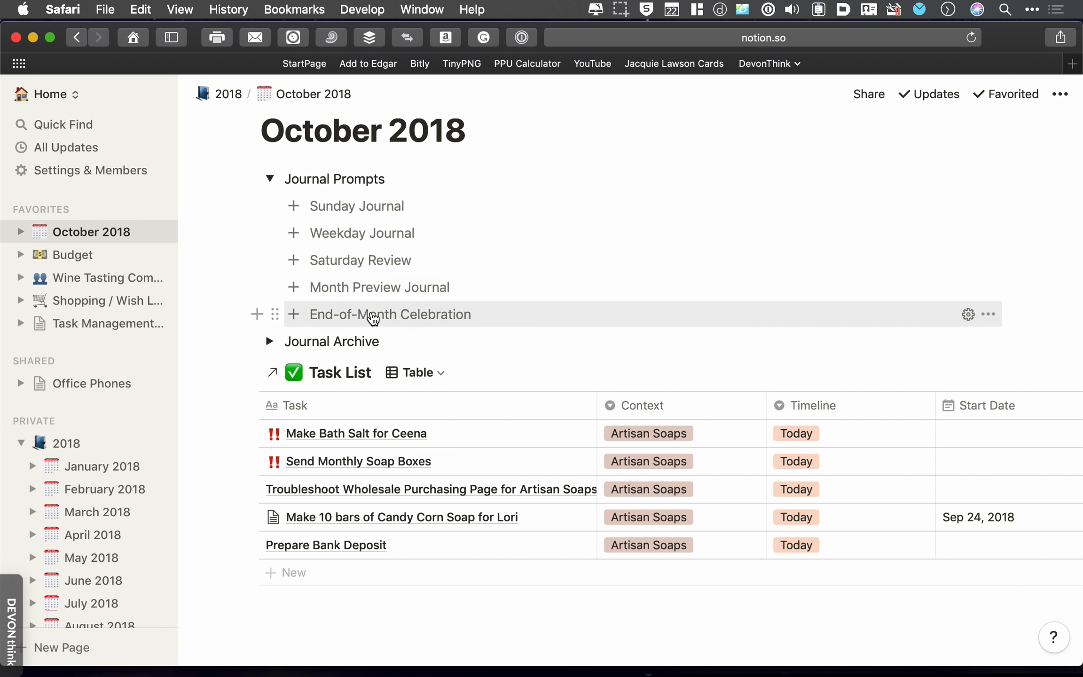
Step: Create a Weekday Journal page from the Journal Prompts, open it, and set its title date to October 22, 2018
{"action": "left_click", "coordinate": [336, 238]}
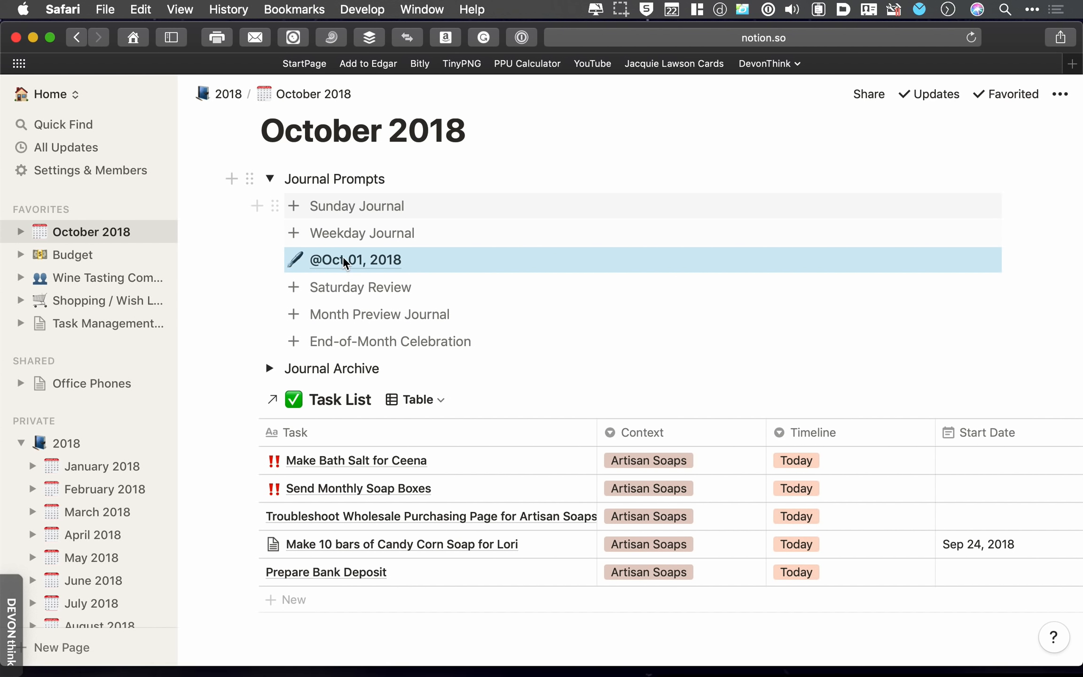
{"action": "left_click", "coordinate": [342, 258]}
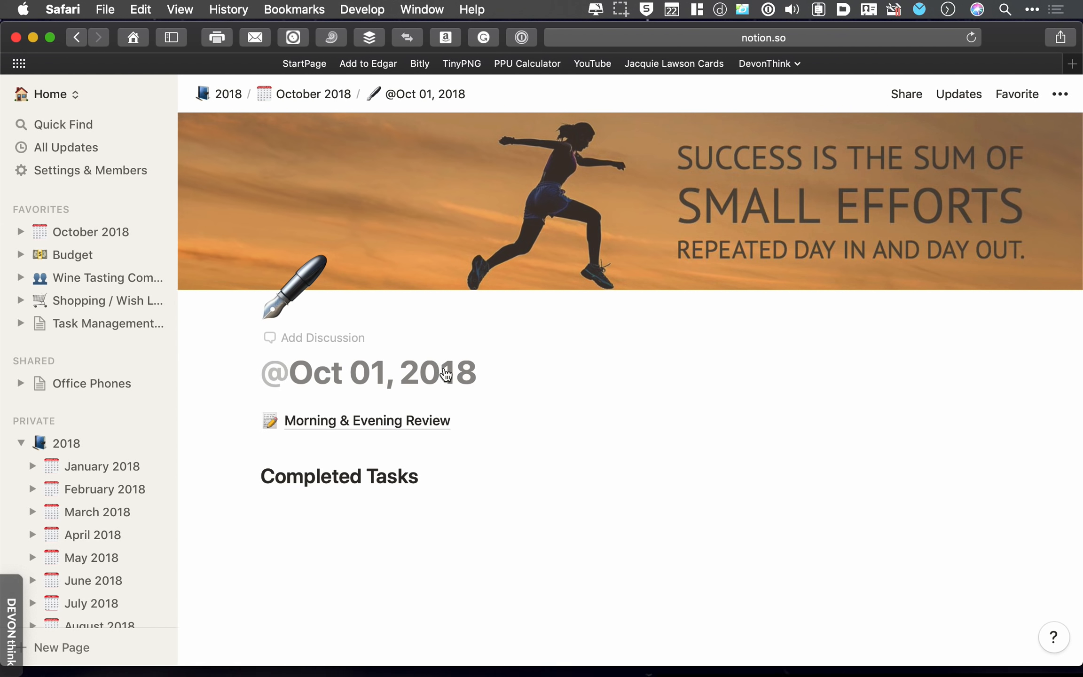
{"action": "scroll", "coordinate": [422, 428], "scroll_direction": "down", "scroll_amount": 2}
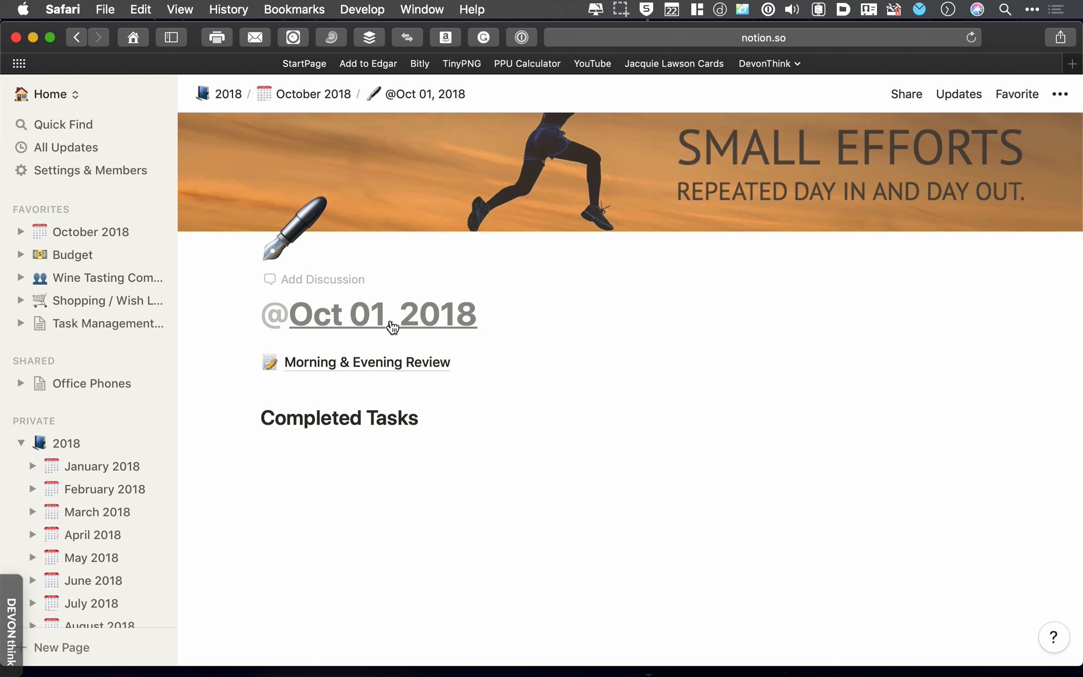
{"action": "left_click", "coordinate": [362, 319]}
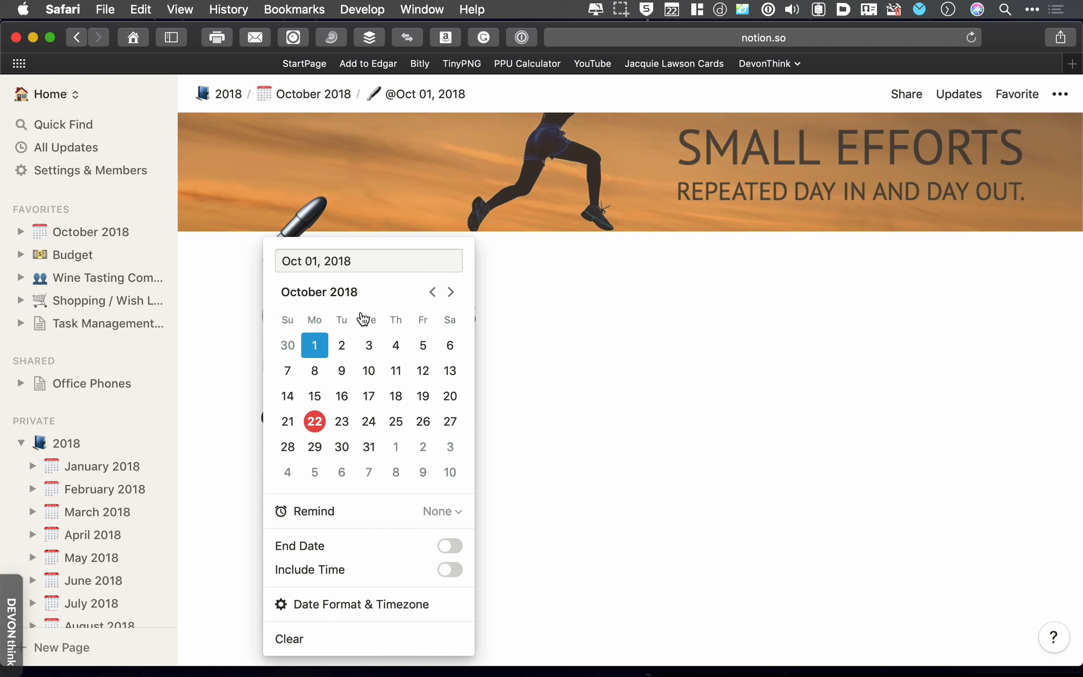
{"action": "left_click", "coordinate": [317, 421]}
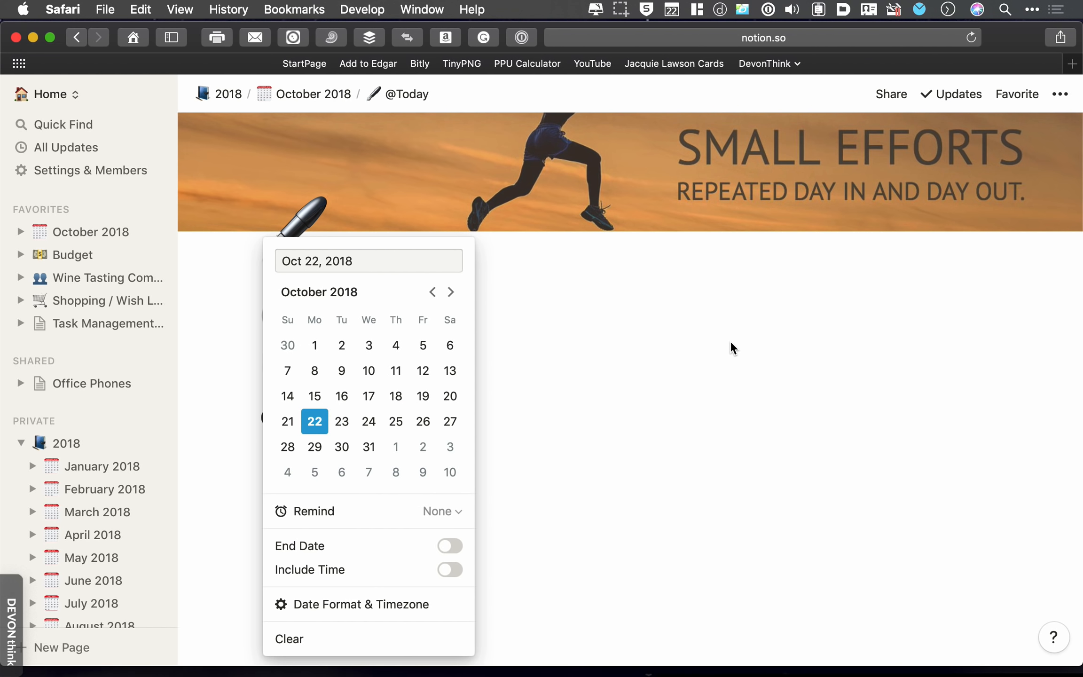
{"action": "left_click", "coordinate": [618, 355]}
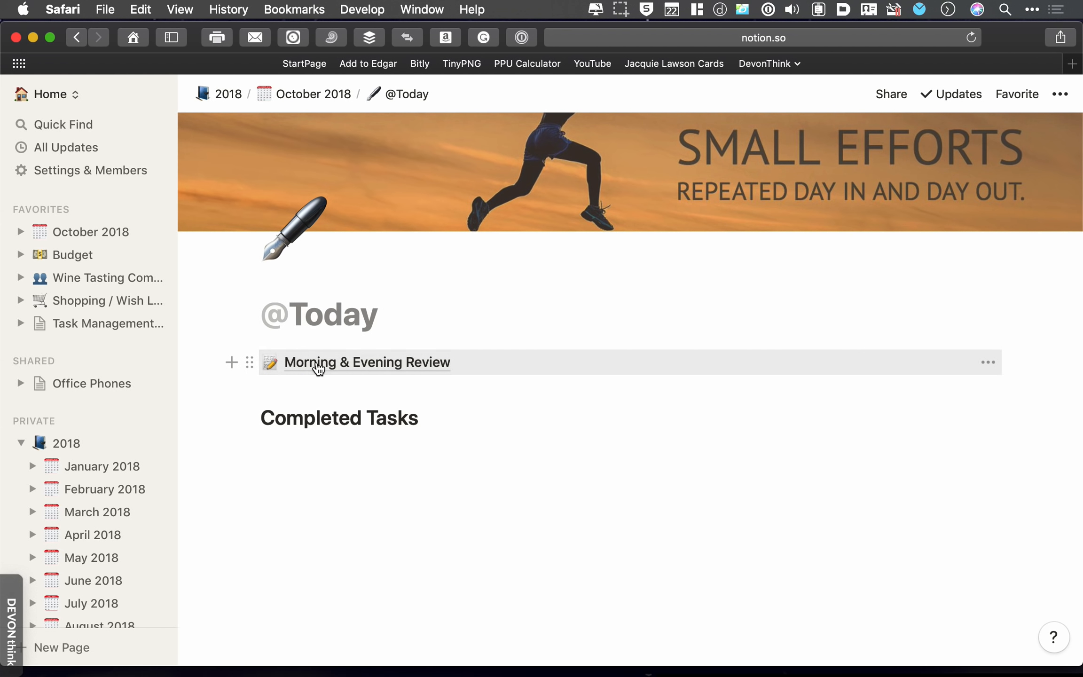
{"action": "left_click", "coordinate": [383, 366]}
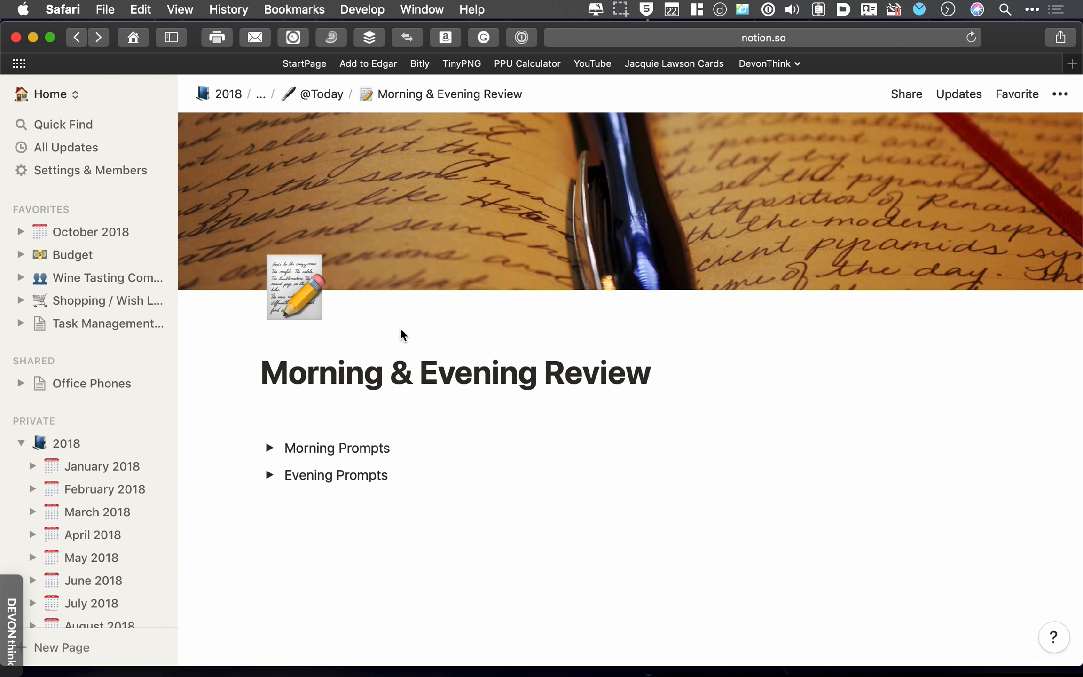
{"action": "key", "text": "super+bracketleft"}
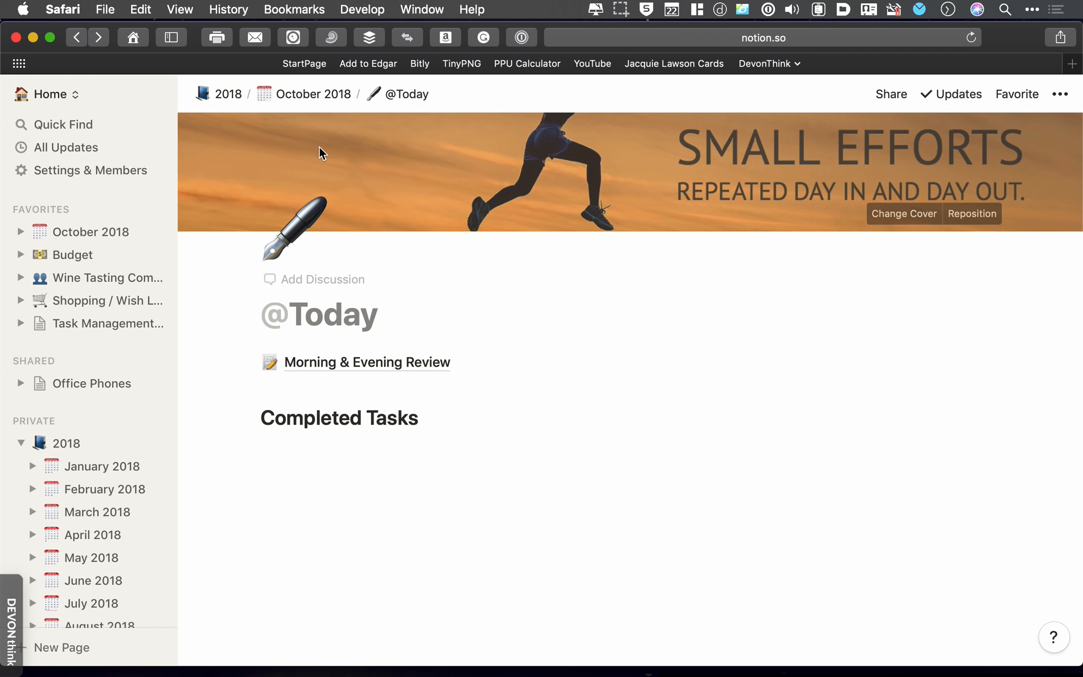
{"action": "left_click", "coordinate": [316, 96]}
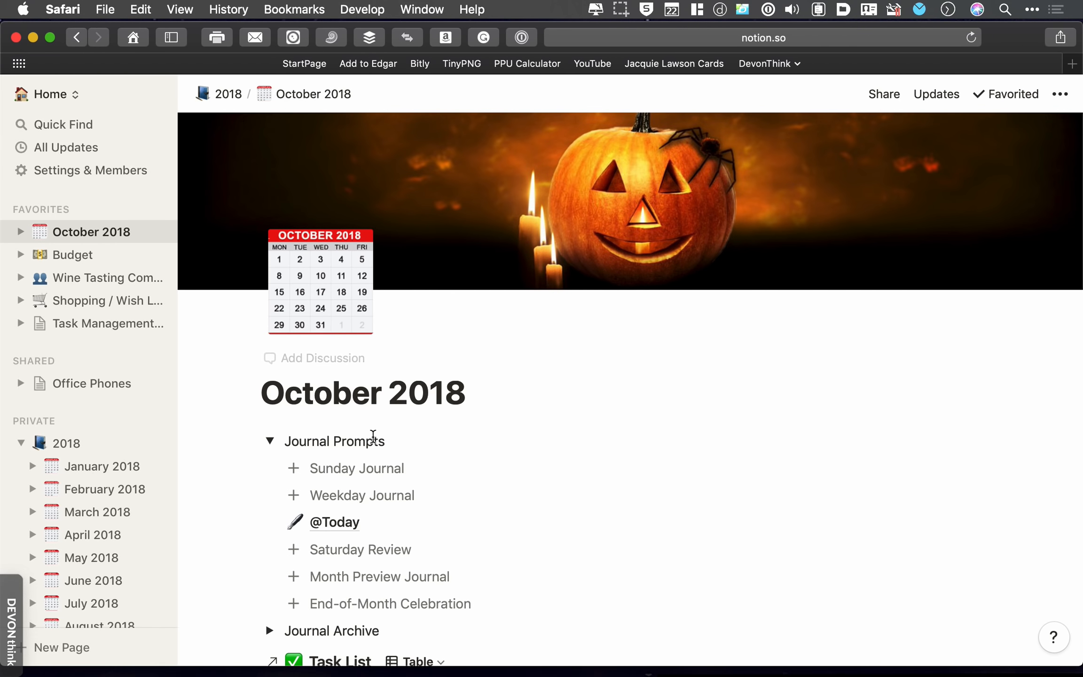
{"action": "scroll", "coordinate": [373, 437], "scroll_direction": "down", "scroll_amount": 5}
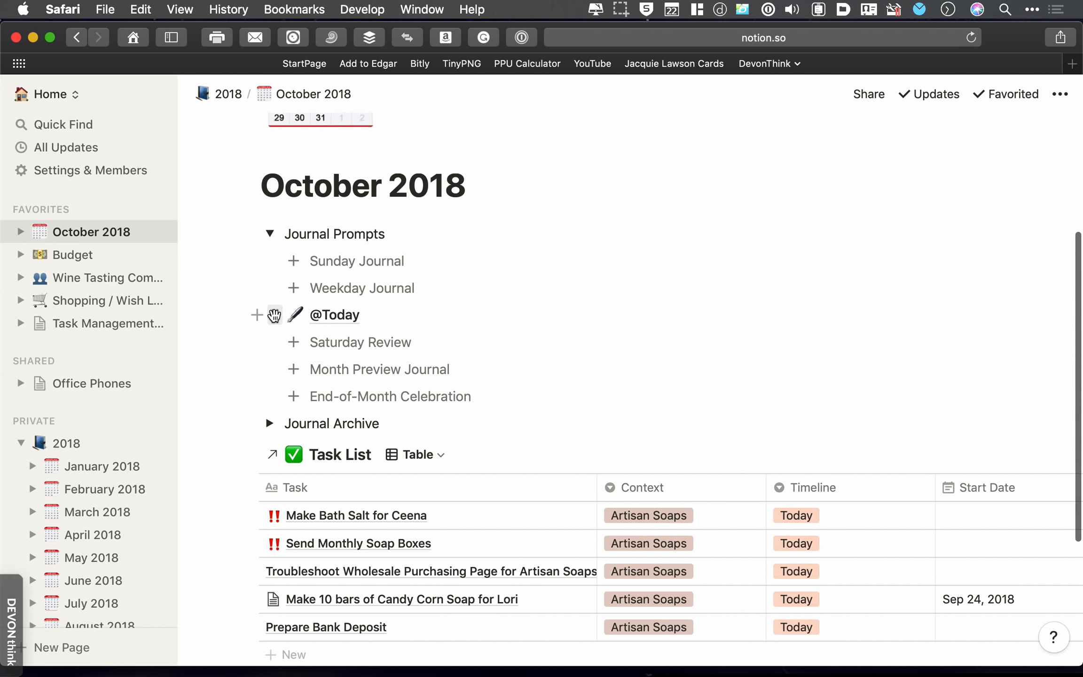
{"action": "left_click_drag", "start_coordinate": [274, 314], "coordinate": [288, 435]}
{"action": "left_click", "coordinate": [270, 235]}
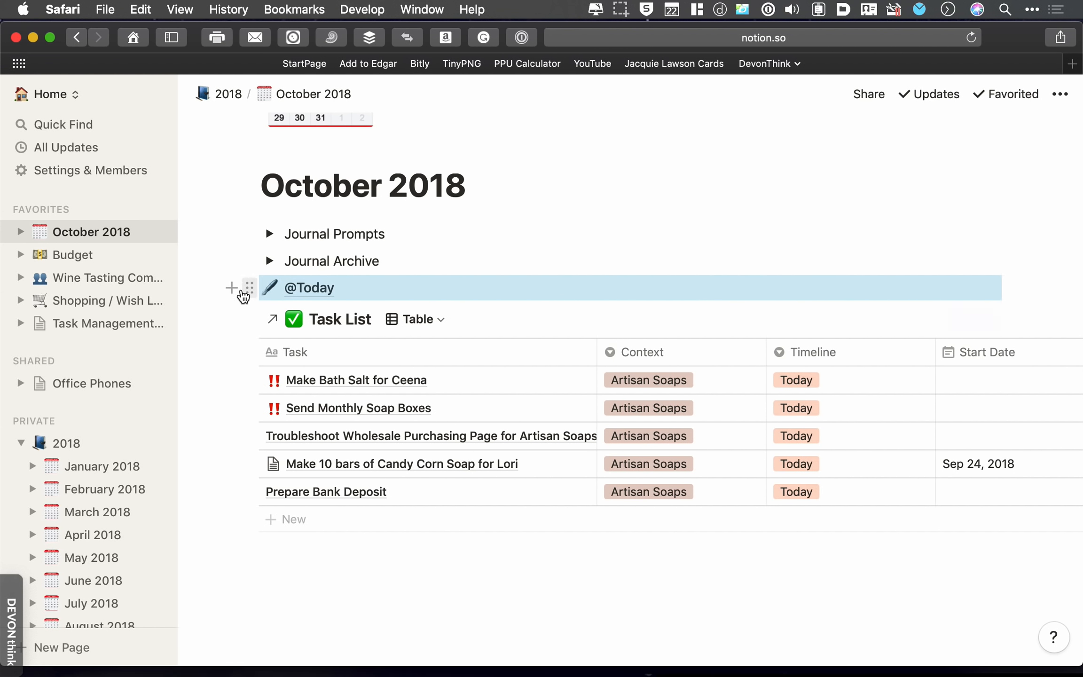
{"action": "left_click", "coordinate": [231, 290]}
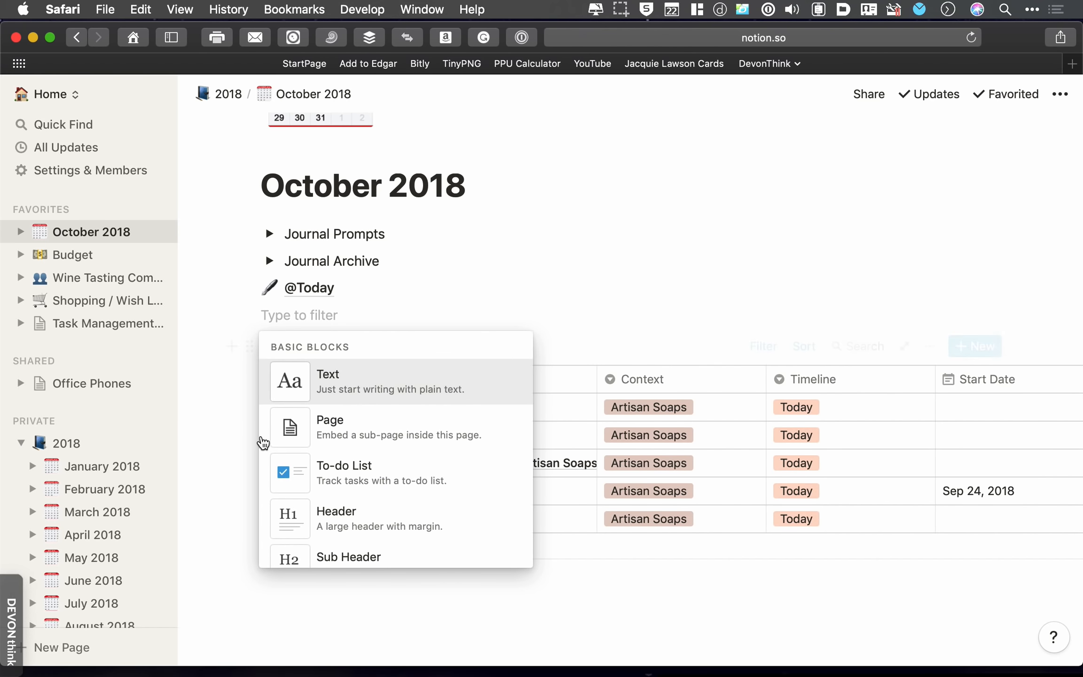
{"action": "left_click", "coordinate": [203, 424]}
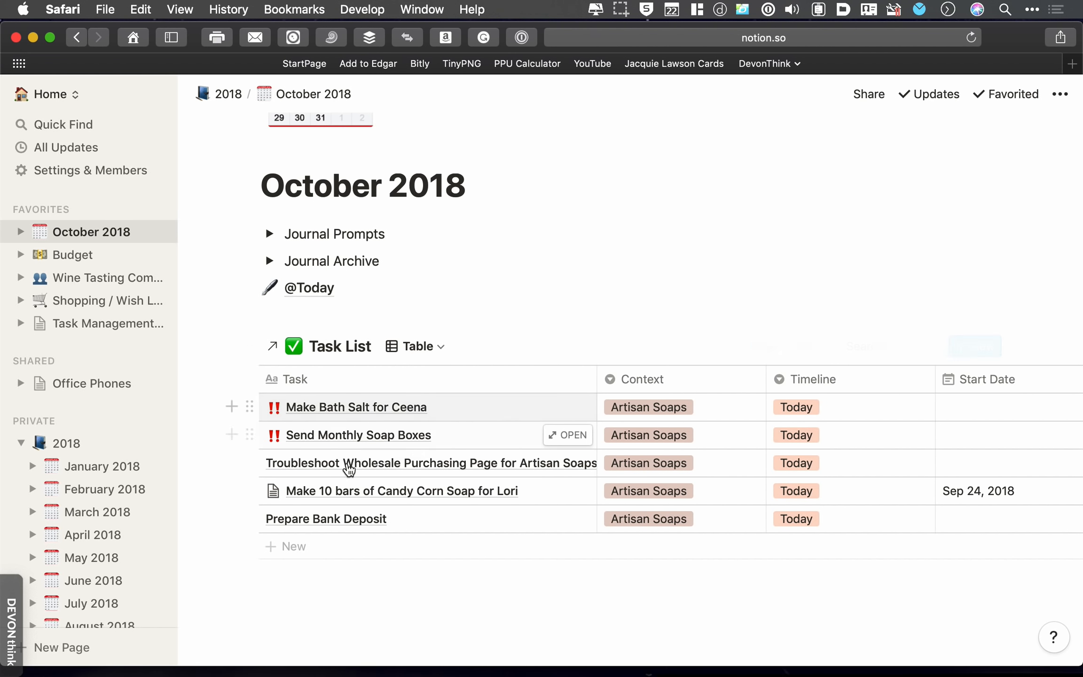
{"action": "left_click", "coordinate": [425, 346]}
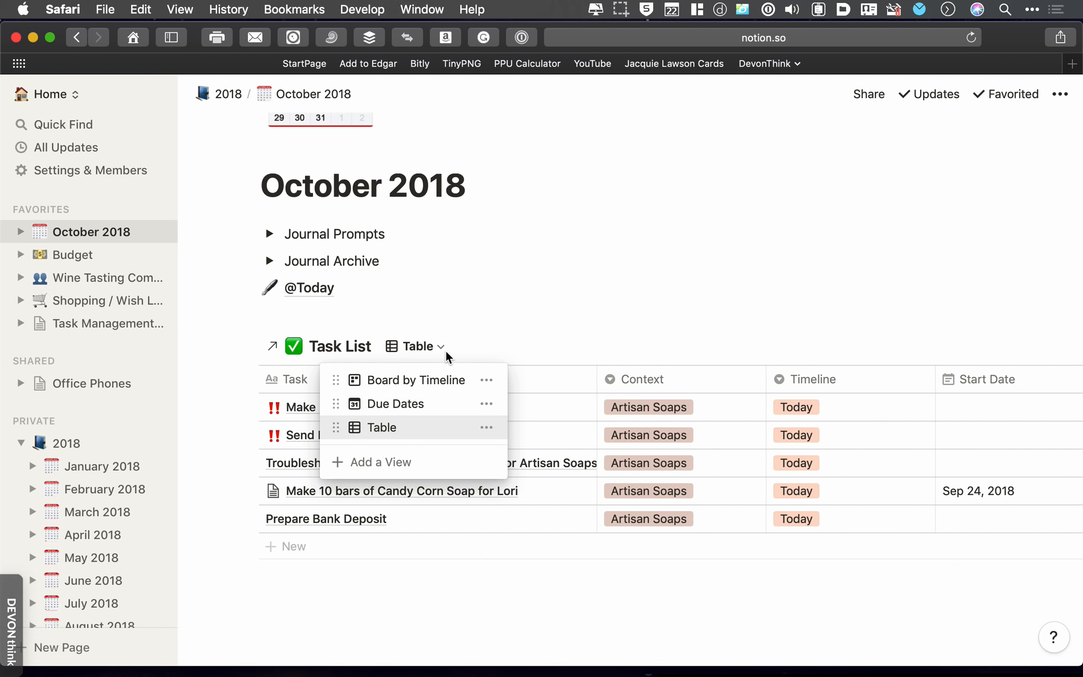
{"action": "left_click", "coordinate": [401, 380]}
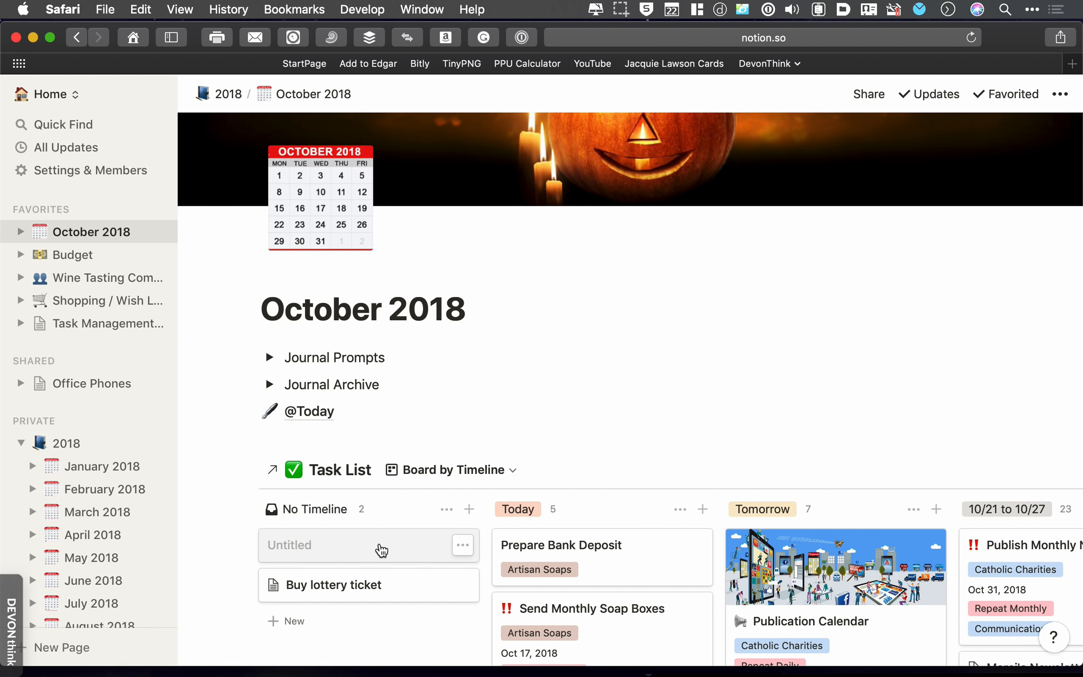
Step: Look across the Task List board to its hidden columns, including Completed, and return to the No Timeline column
{"action": "mouse_move", "coordinate": [347, 553]}
{"action": "left_mouse_down"}
{"action": "mouse_move", "coordinate": [383, 484]}
{"action": "mouse_move", "coordinate": [357, 546]}
{"action": "left_mouse_up"}
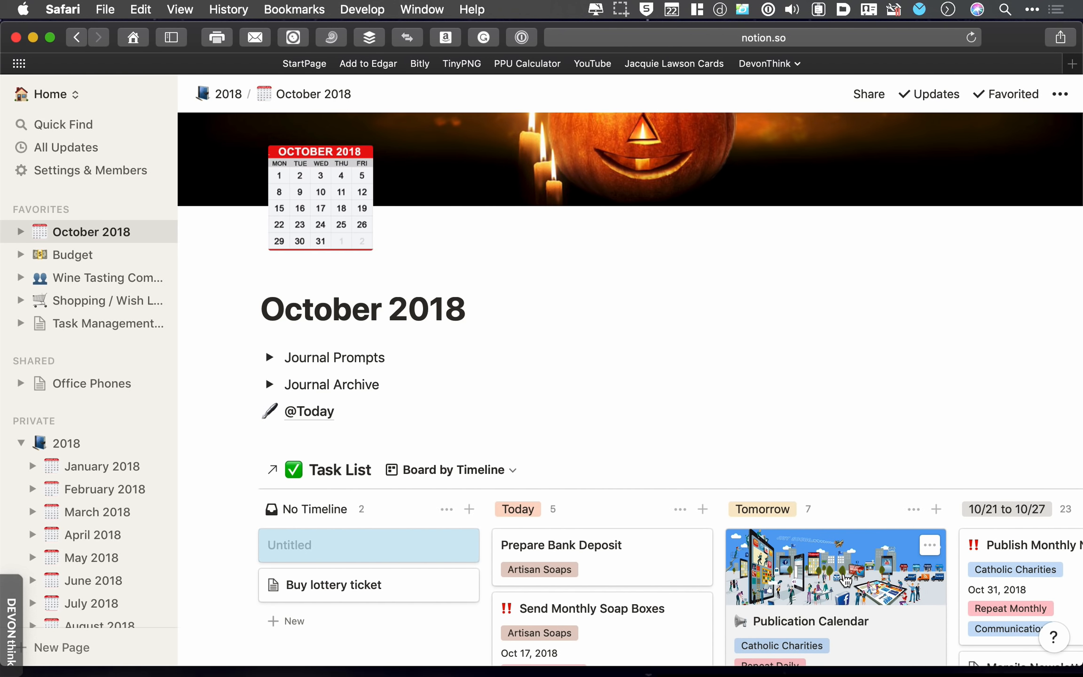
{"action": "scroll", "coordinate": [845, 580], "scroll_direction": "right", "scroll_amount": 20}
{"action": "scroll", "coordinate": [845, 580], "scroll_direction": "right", "scroll_amount": 15}
{"action": "scroll", "coordinate": [845, 580], "scroll_direction": "down", "scroll_amount": 8}
{"action": "scroll", "coordinate": [845, 580], "scroll_direction": "down", "scroll_amount": 1}
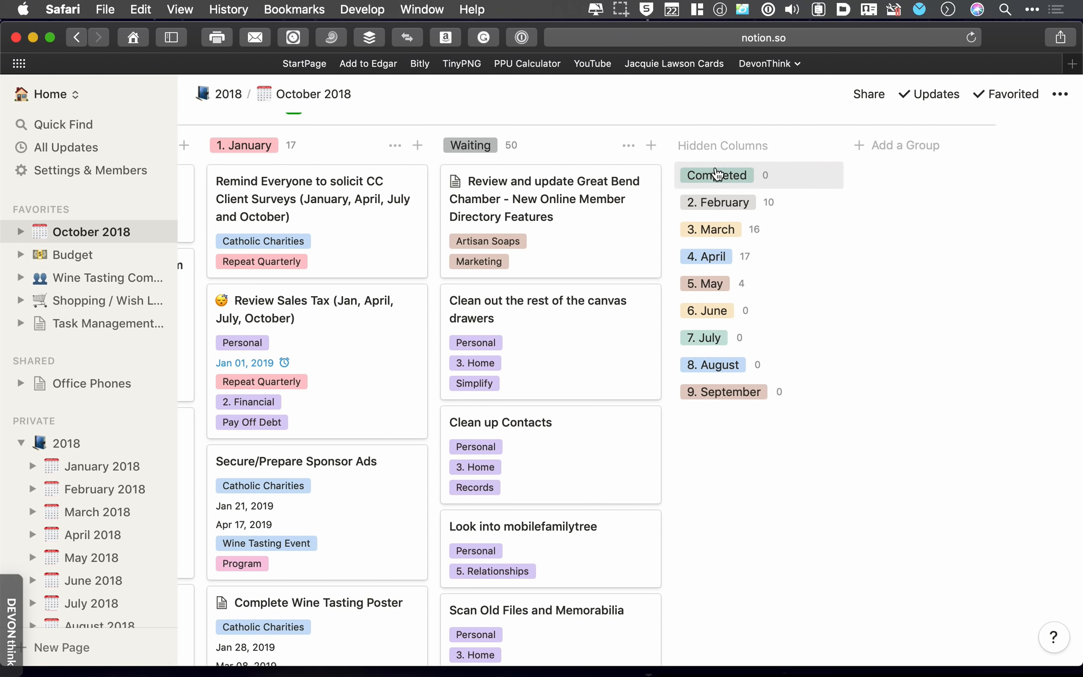
{"action": "scroll", "coordinate": [715, 174], "scroll_direction": "left", "scroll_amount": 2}
{"action": "scroll", "coordinate": [715, 179], "scroll_direction": "up", "scroll_amount": 1}
{"action": "scroll", "coordinate": [714, 183], "scroll_direction": "up", "scroll_amount": 5}
{"action": "scroll", "coordinate": [687, 261], "scroll_direction": "left", "scroll_amount": 15}
{"action": "scroll", "coordinate": [573, 403], "scroll_direction": "left", "scroll_amount": 15}
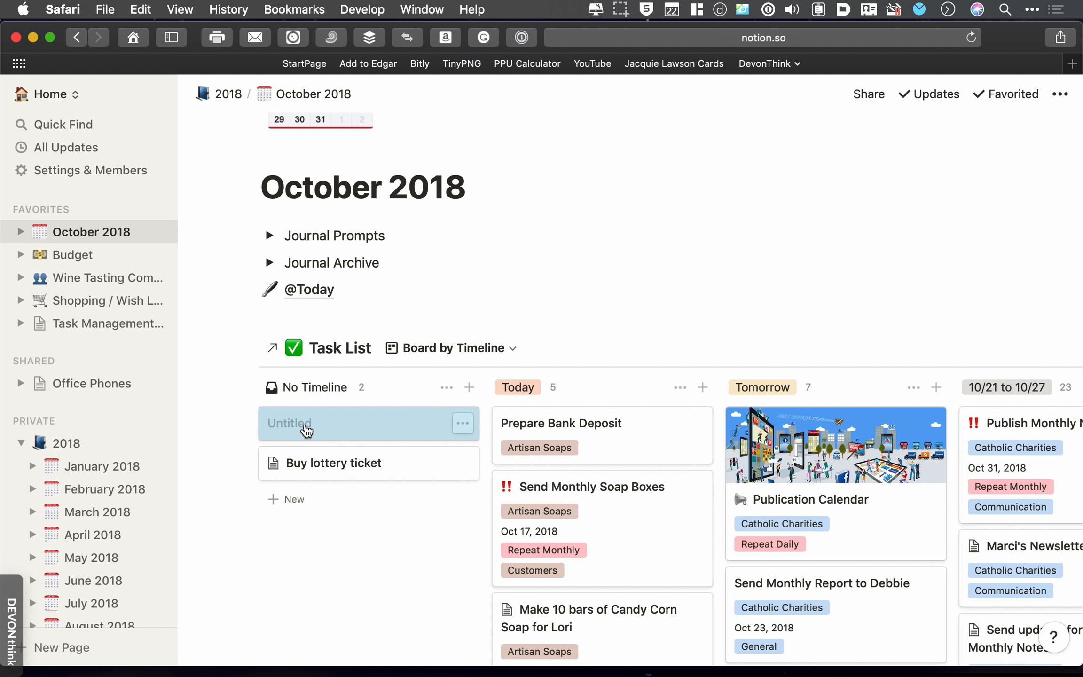
{"action": "left_click_drag", "start_coordinate": [306, 430], "coordinate": [318, 293]}
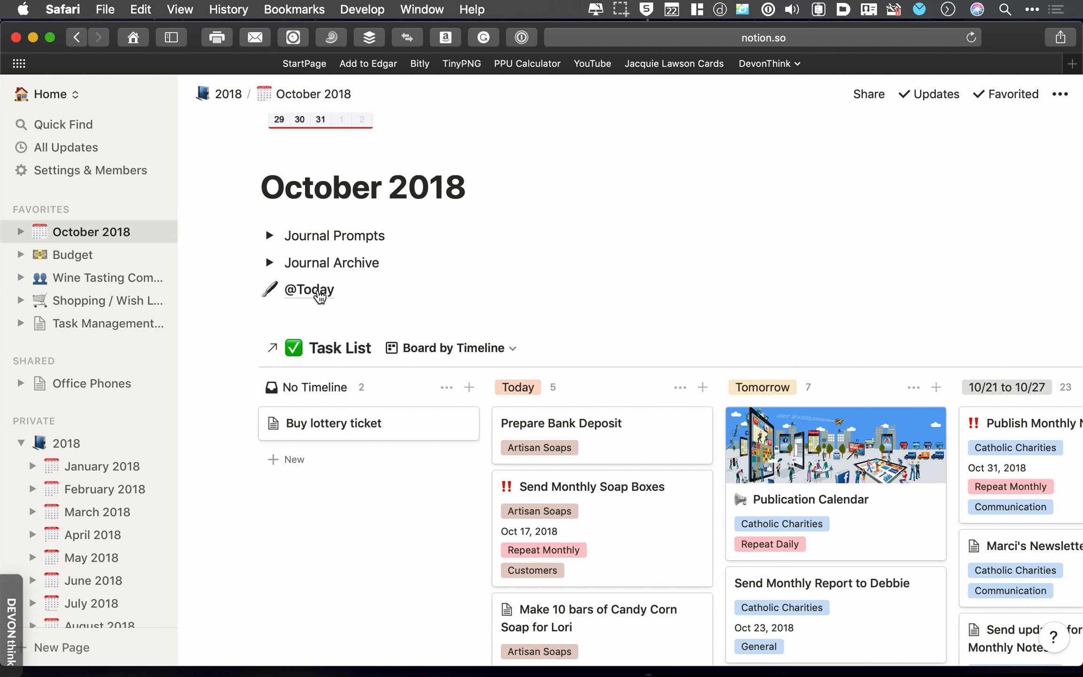
{"action": "left_click", "coordinate": [588, 297]}
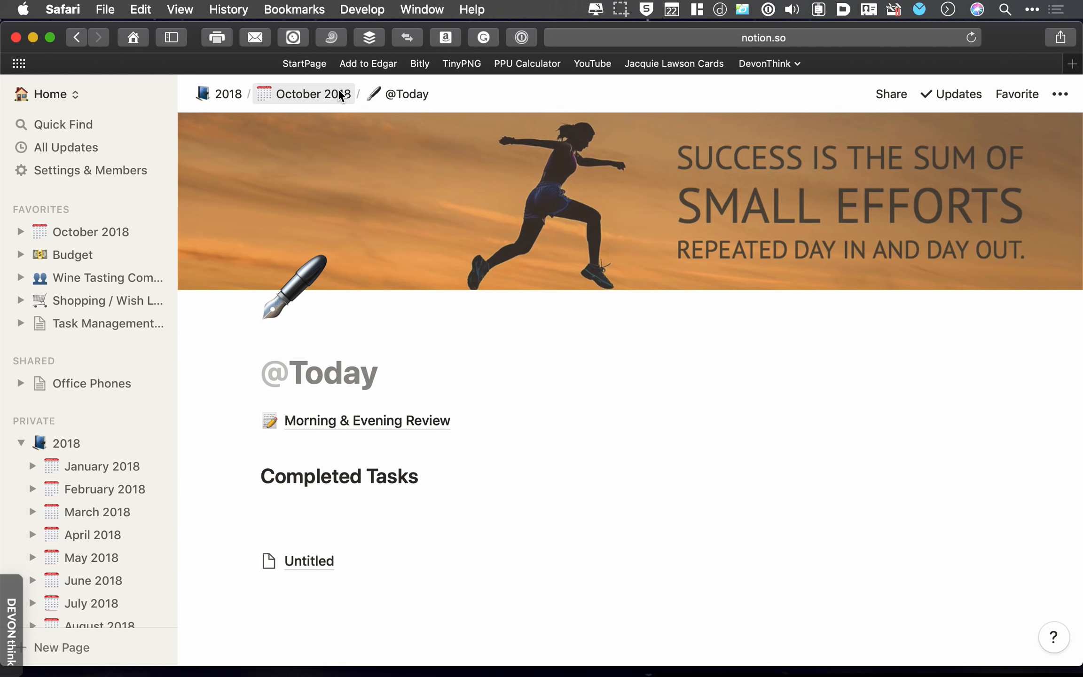
{"action": "left_click", "coordinate": [326, 100]}
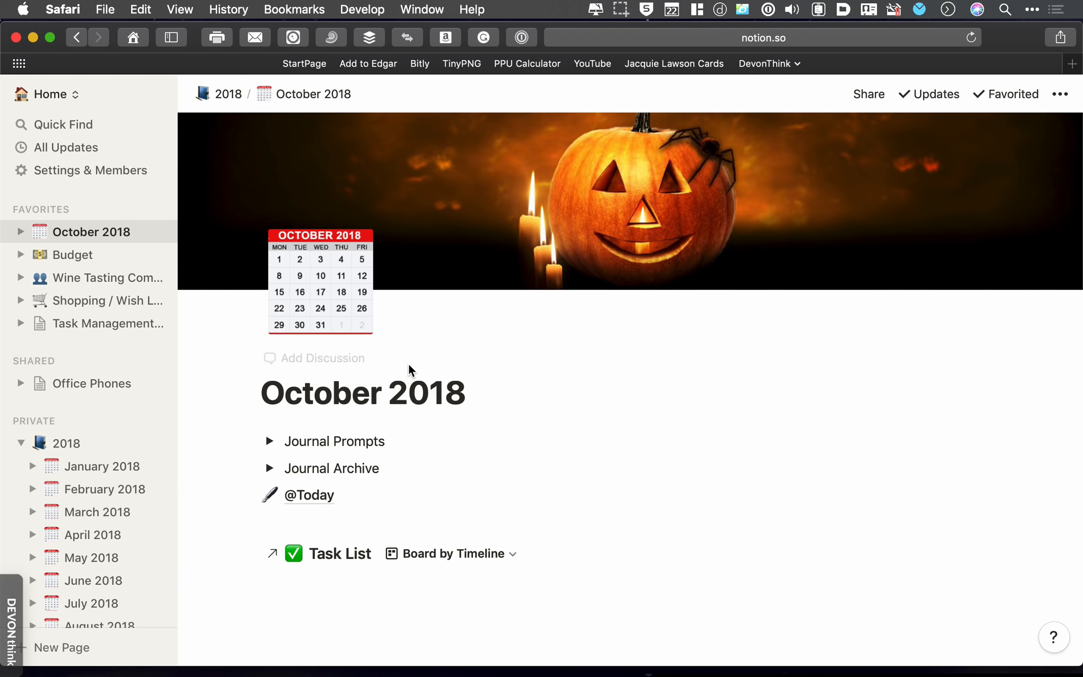
Step: Search the workspace for "monthly report", browse the results, and close the search
{"action": "scroll", "coordinate": [90, 582], "scroll_direction": "down", "scroll_amount": 5}
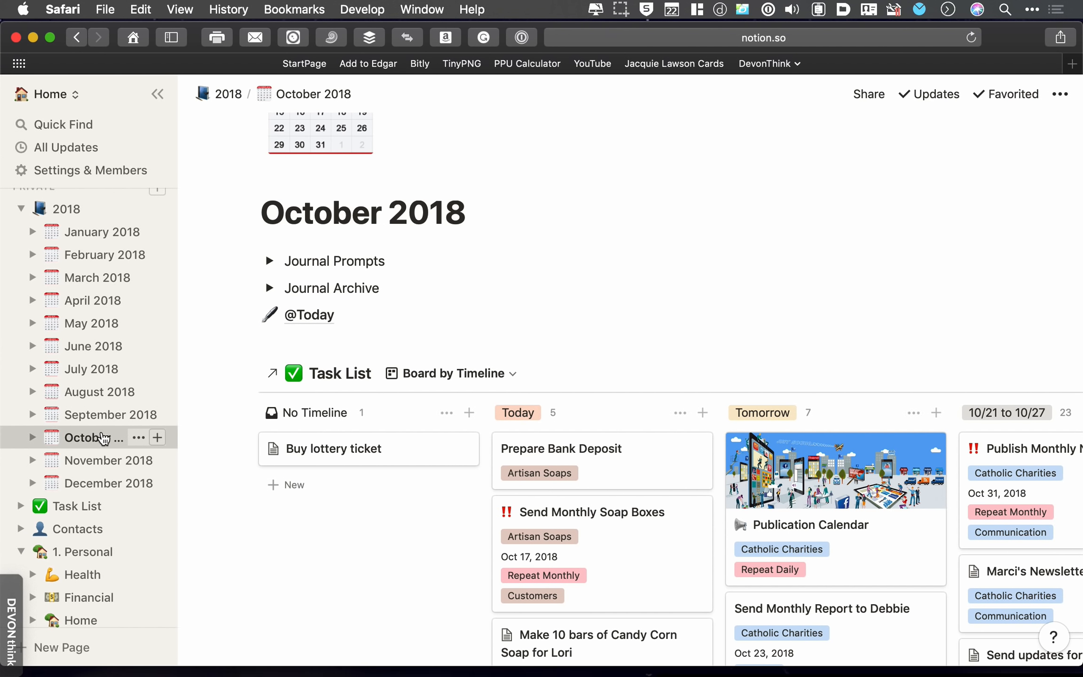
{"action": "scroll", "coordinate": [367, 308], "scroll_direction": "up", "scroll_amount": 5}
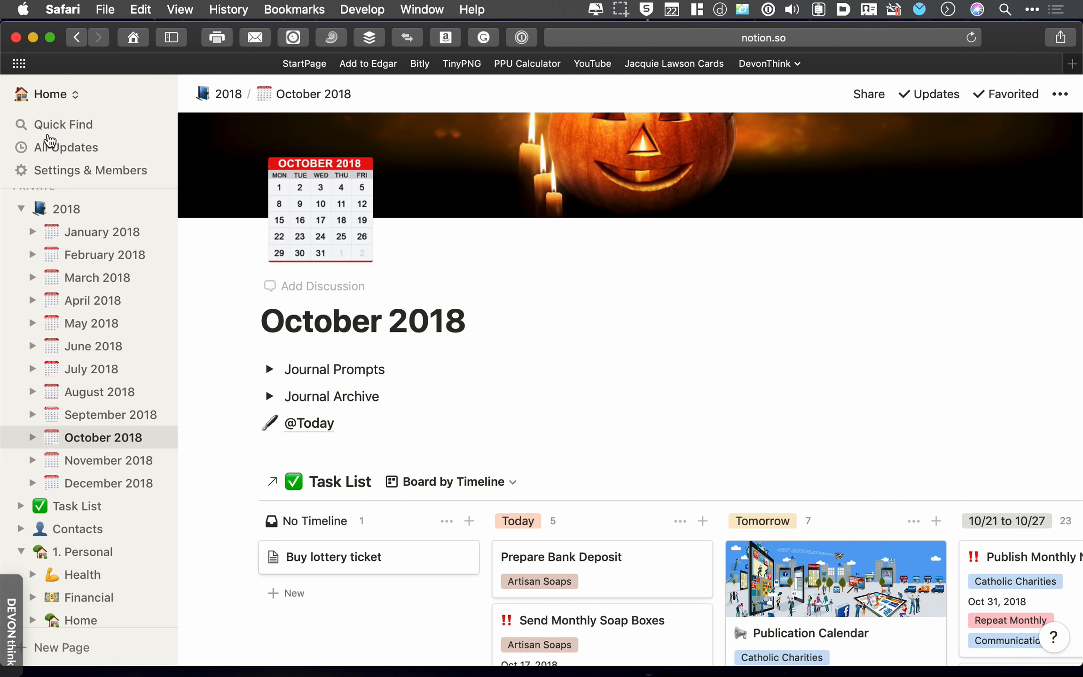
{"action": "left_click", "coordinate": [52, 124]}
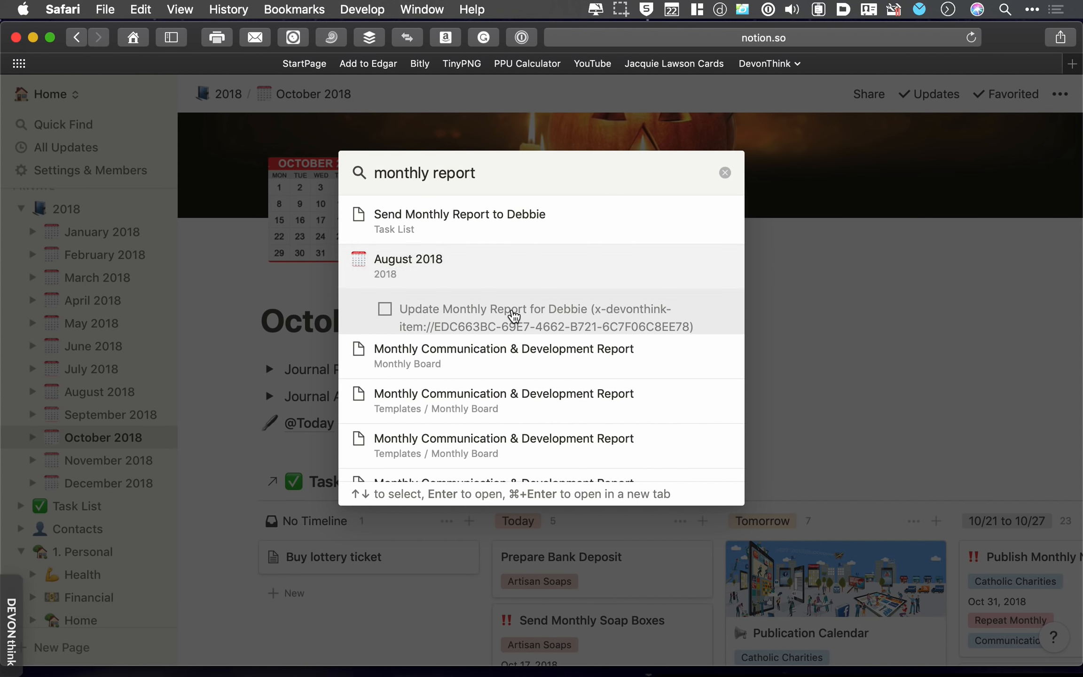
{"action": "scroll", "coordinate": [514, 315], "scroll_direction": "down", "scroll_amount": 3}
{"action": "scroll", "coordinate": [514, 311], "scroll_direction": "down", "scroll_amount": 3}
{"action": "scroll", "coordinate": [481, 430], "scroll_direction": "down", "scroll_amount": 2}
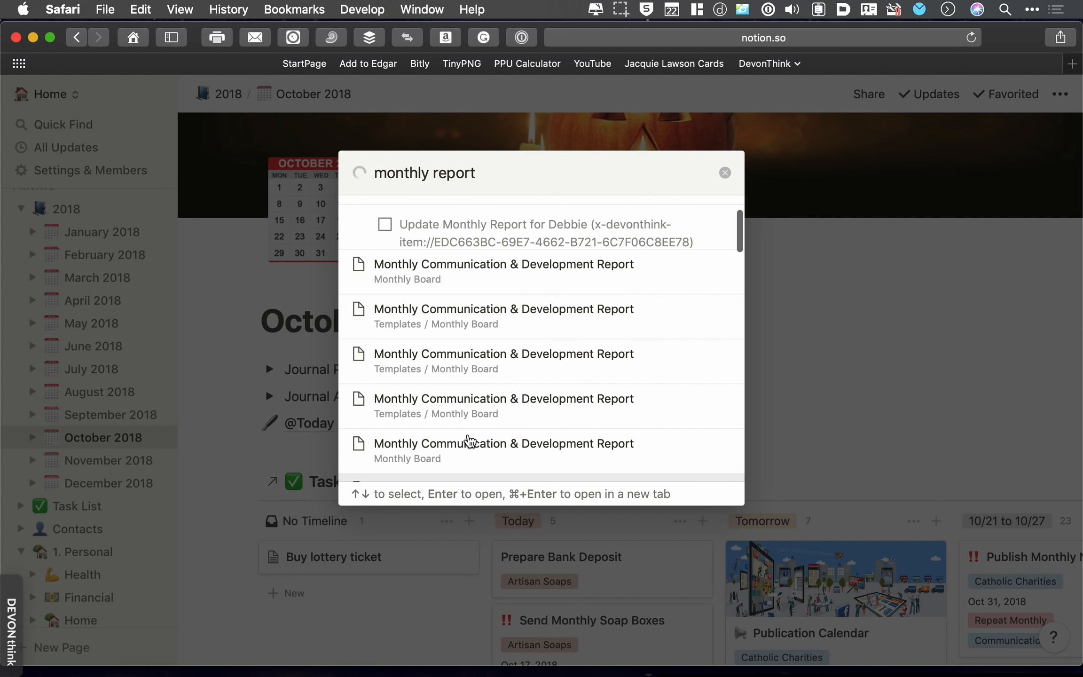
{"action": "scroll", "coordinate": [457, 334], "scroll_direction": "up", "scroll_amount": 3}
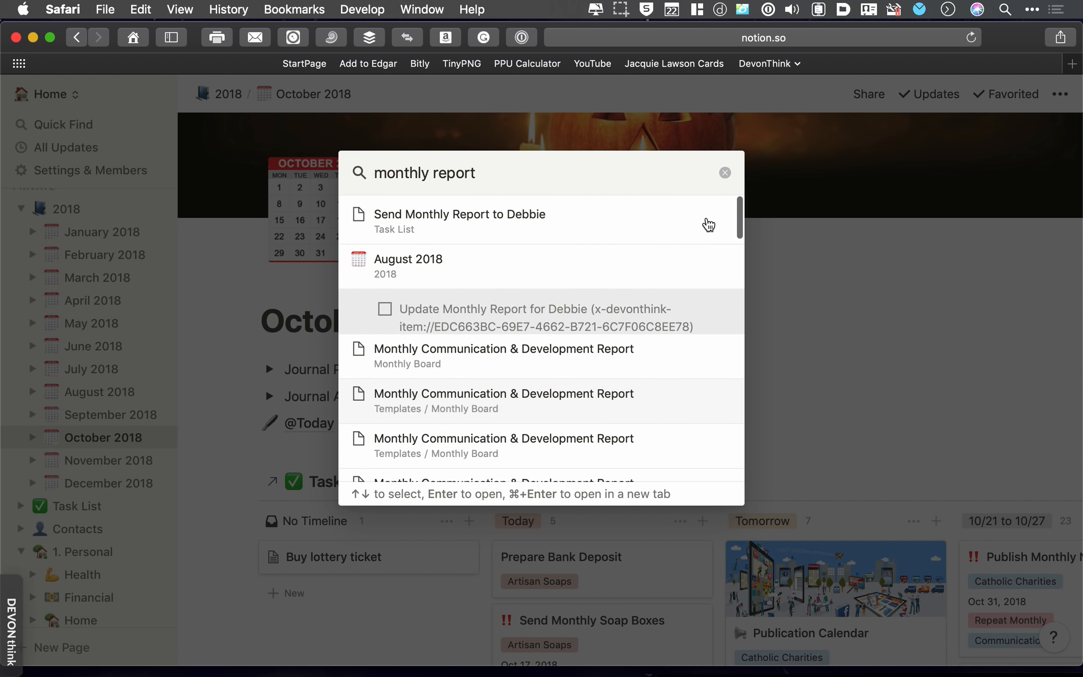
{"action": "left_click", "coordinate": [725, 172]}
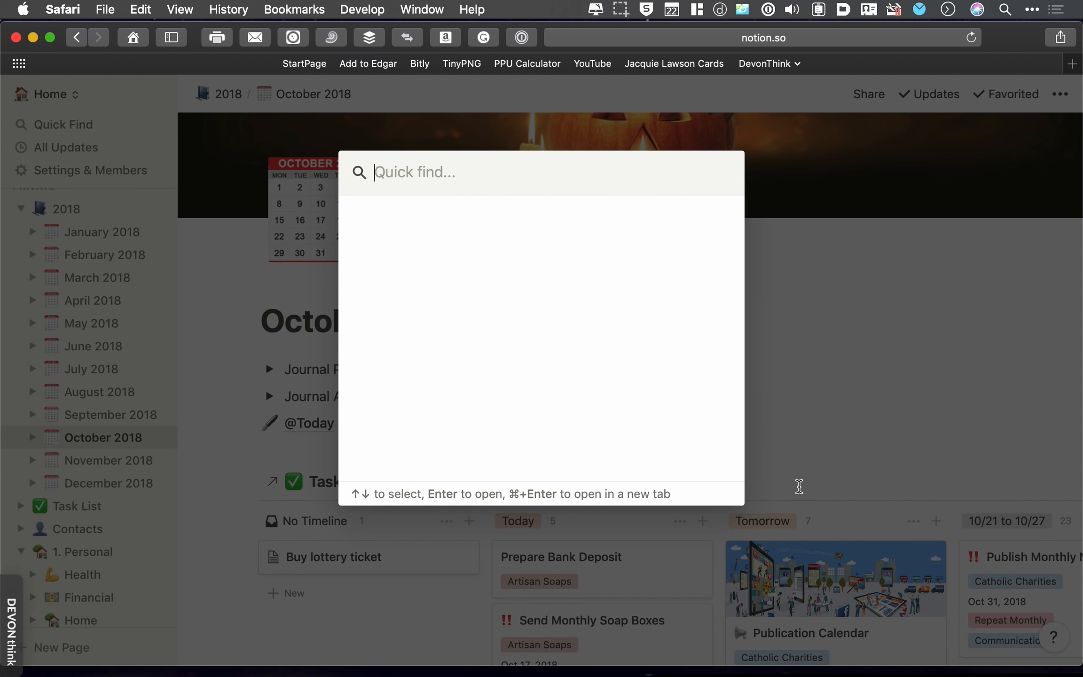
{"action": "left_click", "coordinate": [848, 380]}
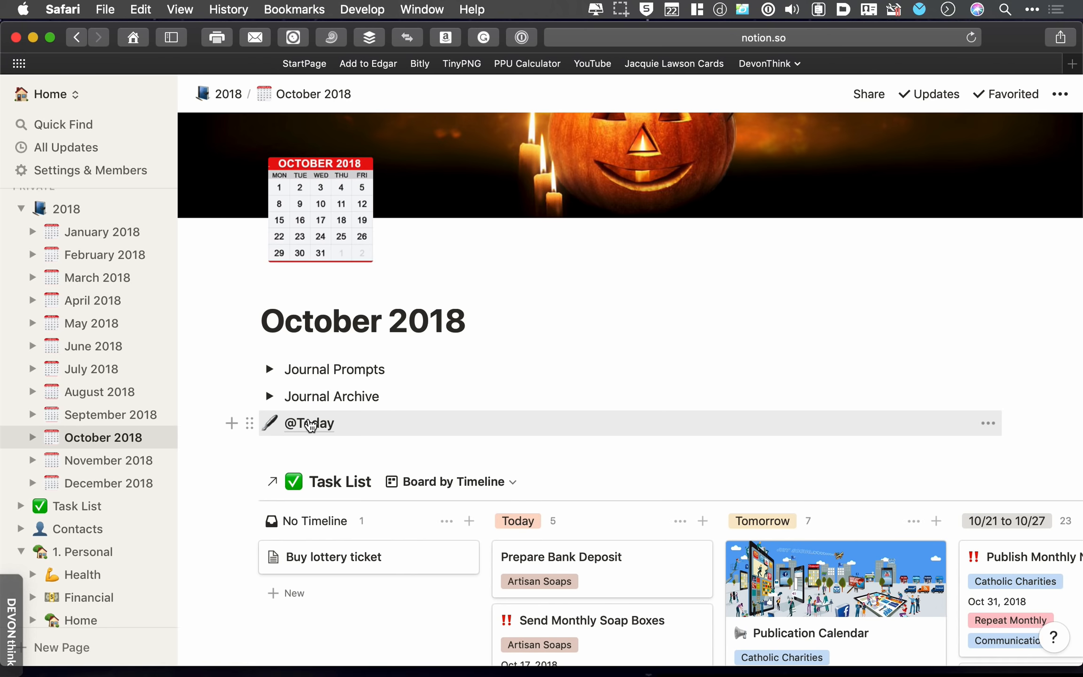
{"action": "left_click", "coordinate": [310, 425]}
{"action": "left_click_drag", "start_coordinate": [313, 423], "coordinate": [271, 407]}
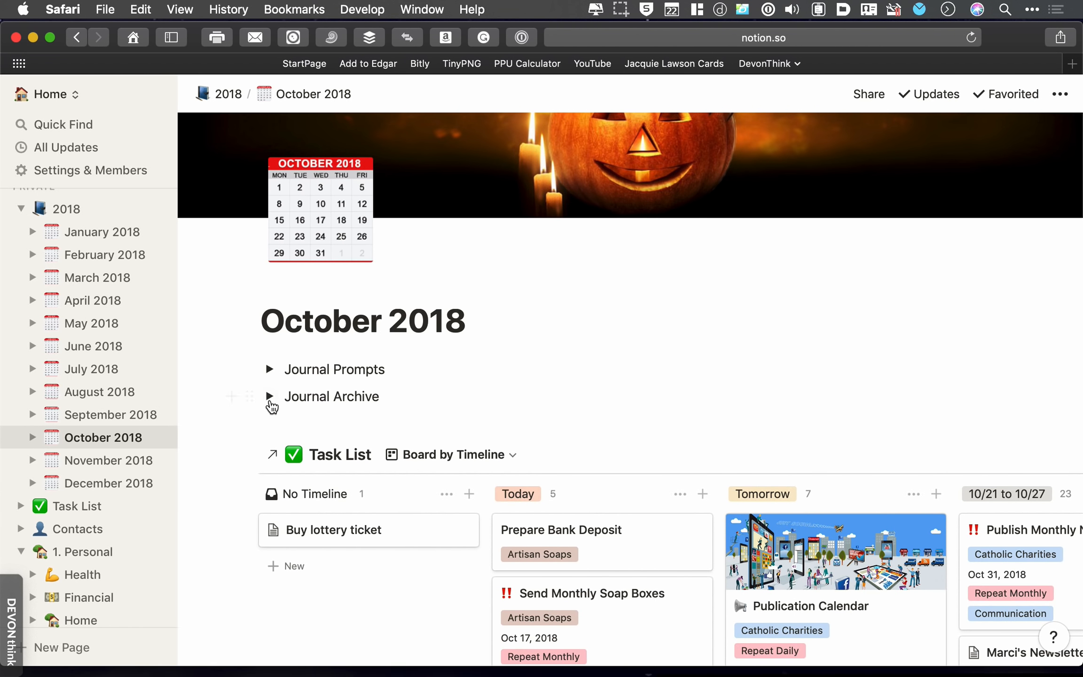
{"action": "left_click", "coordinate": [271, 397]}
{"action": "scroll", "coordinate": [438, 397], "scroll_direction": "down", "scroll_amount": 10}
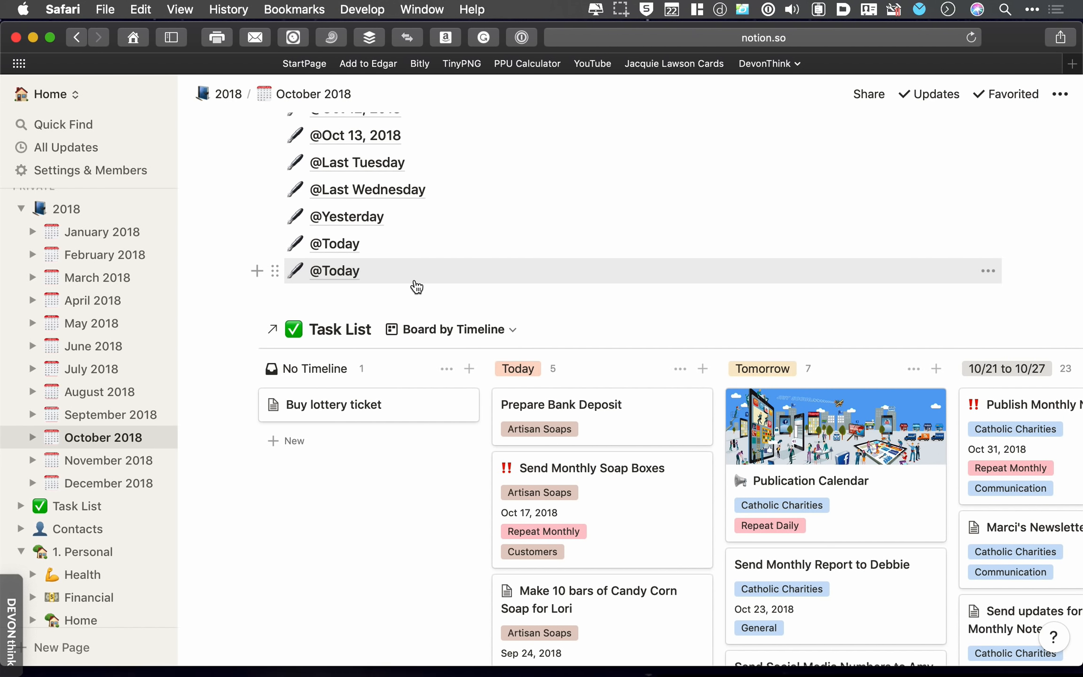
{"action": "left_click", "coordinate": [273, 274]}
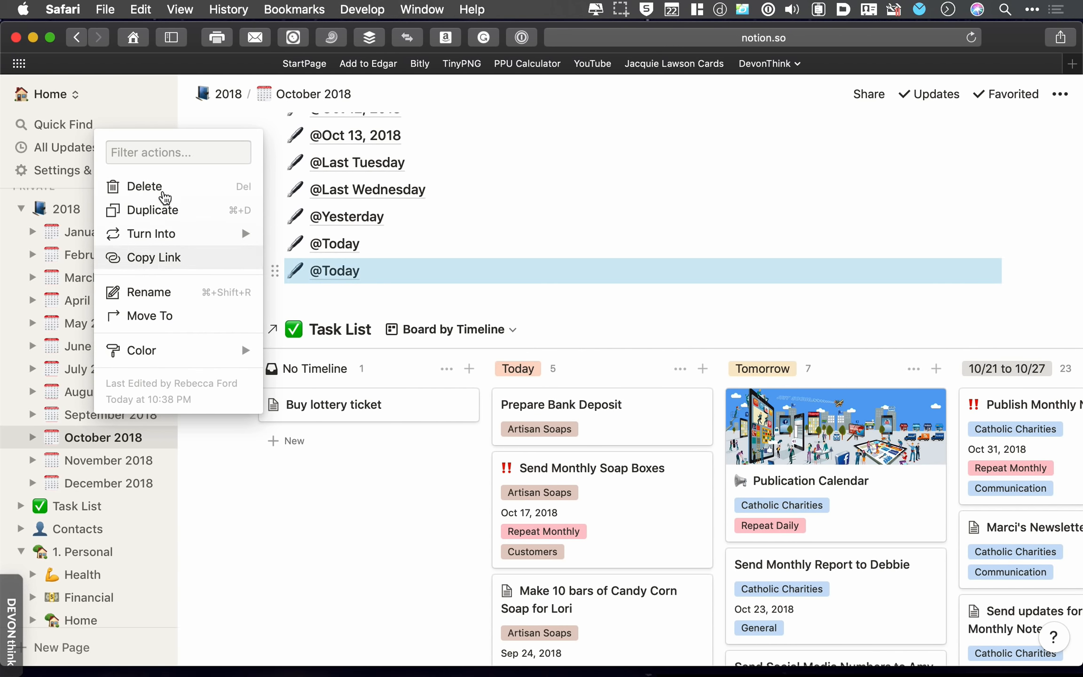
{"action": "left_click", "coordinate": [158, 190]}
{"action": "scroll", "coordinate": [407, 305], "scroll_direction": "up", "scroll_amount": 5}
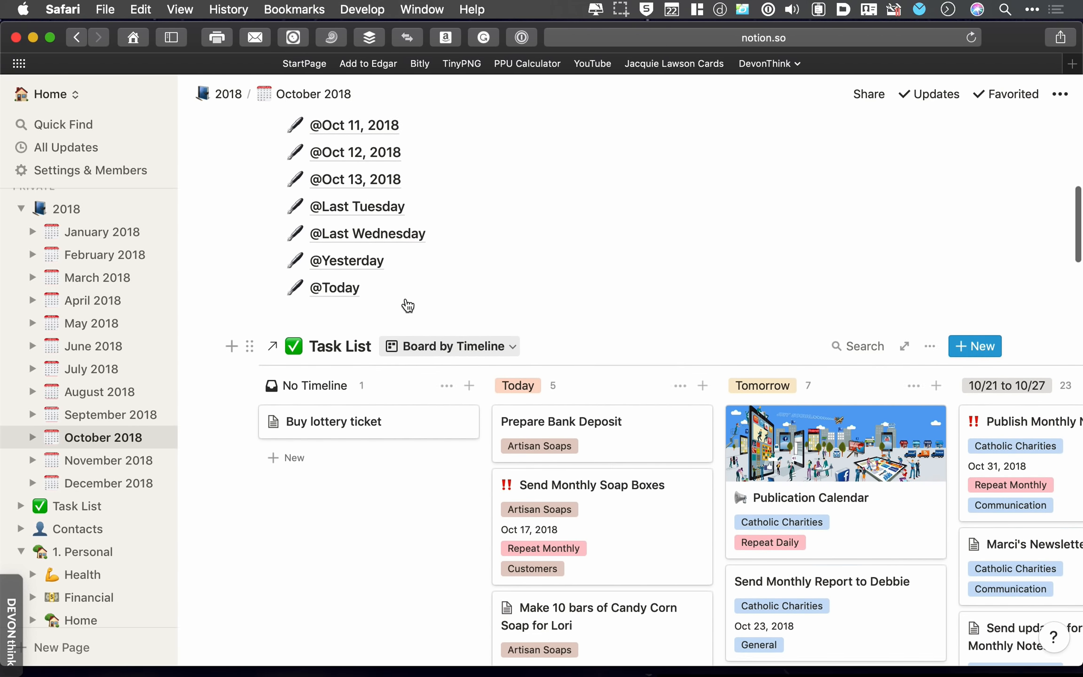
{"action": "scroll", "coordinate": [407, 306], "scroll_direction": "up", "scroll_amount": 2}
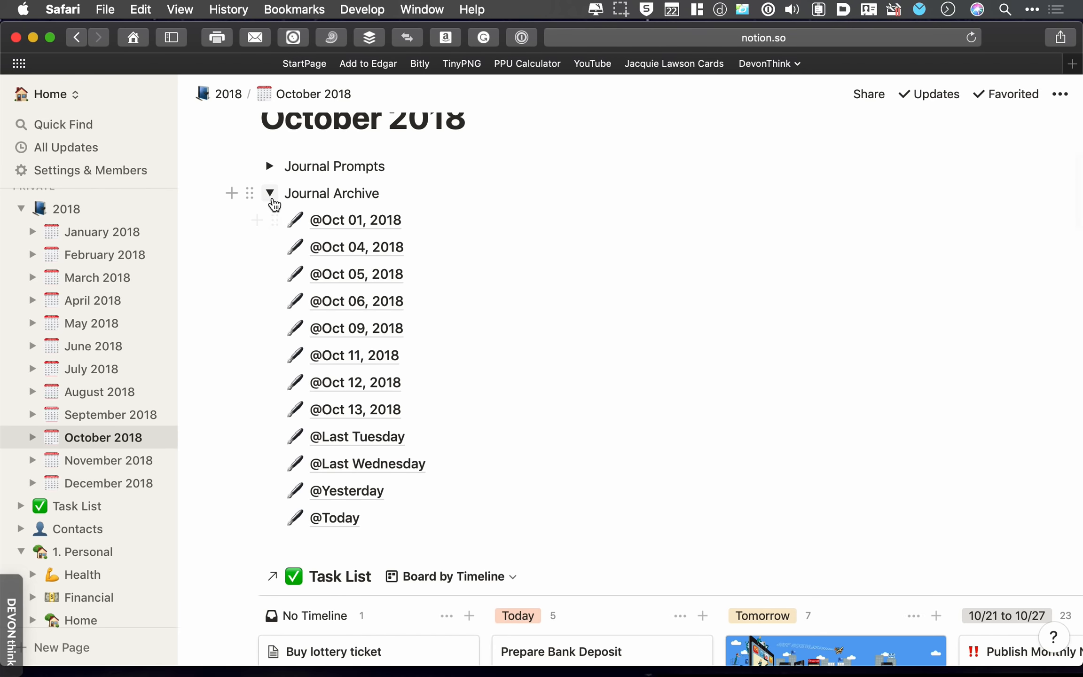
{"action": "left_click", "coordinate": [269, 194]}
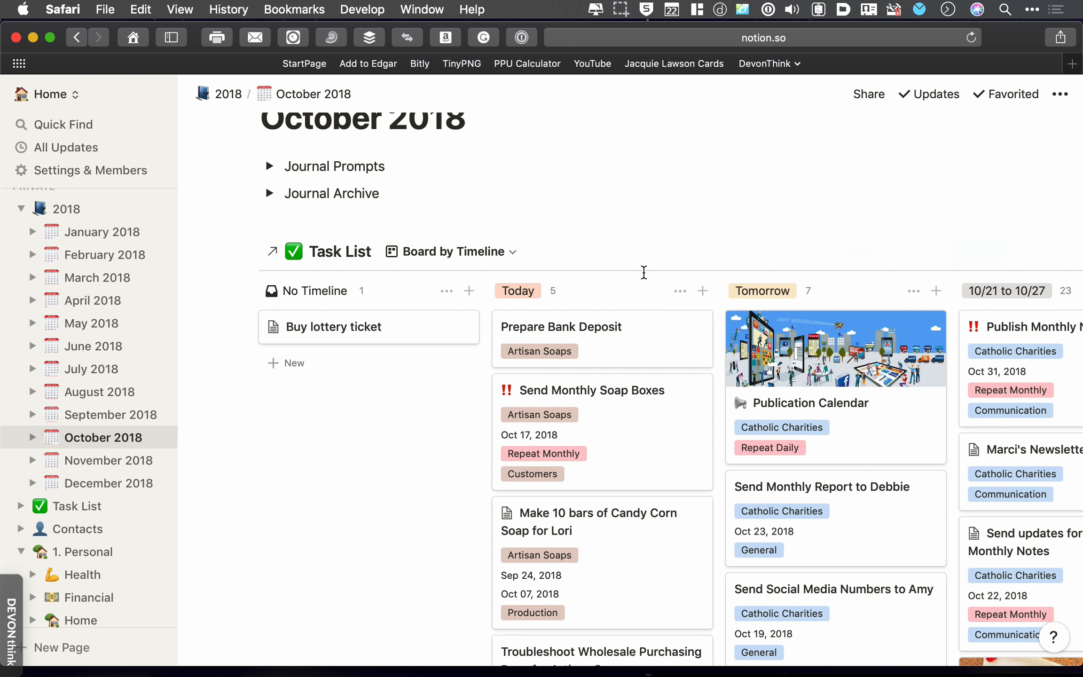
{"action": "scroll", "coordinate": [663, 449], "scroll_direction": "right", "scroll_amount": 5}
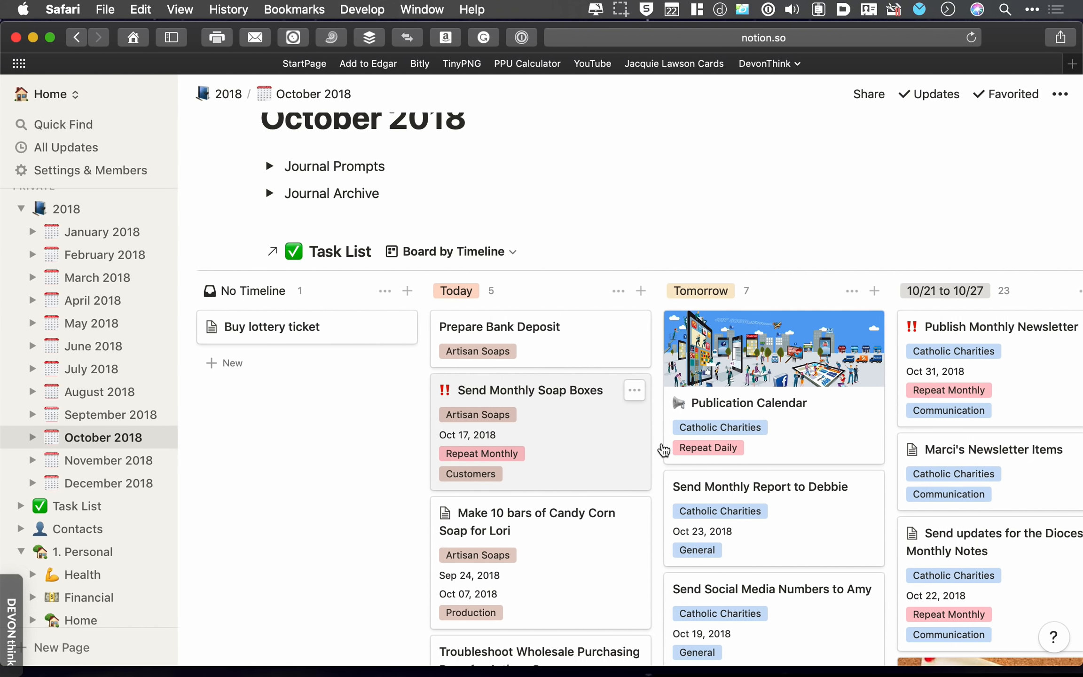
Step: Look over the October 2018 board's first timeline columns, open the full Task List table to examine its rows, and return to October 2018
{"action": "scroll", "coordinate": [663, 450], "scroll_direction": "right", "scroll_amount": 1}
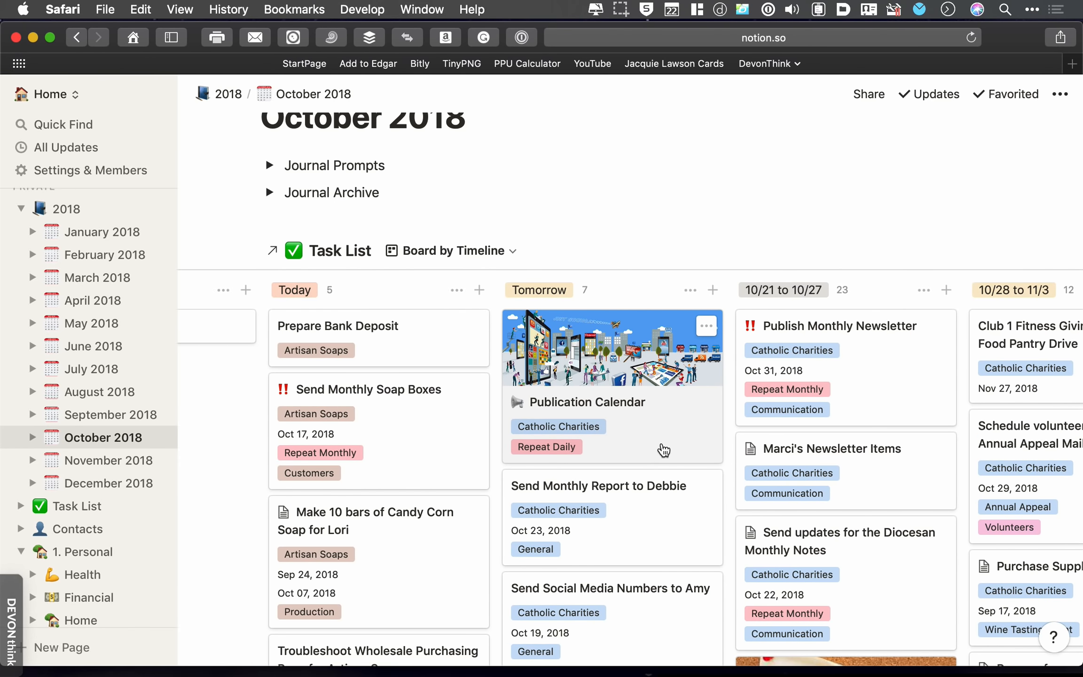
{"action": "scroll", "coordinate": [663, 449], "scroll_direction": "left", "scroll_amount": 4}
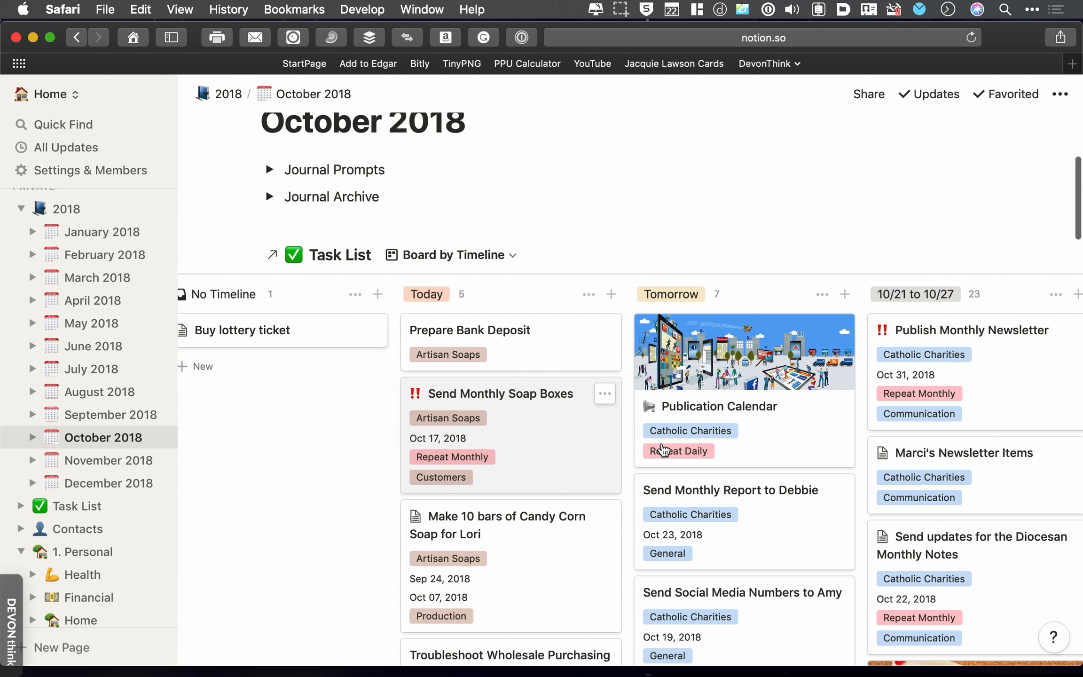
{"action": "scroll", "coordinate": [663, 450], "scroll_direction": "left", "scroll_amount": 1}
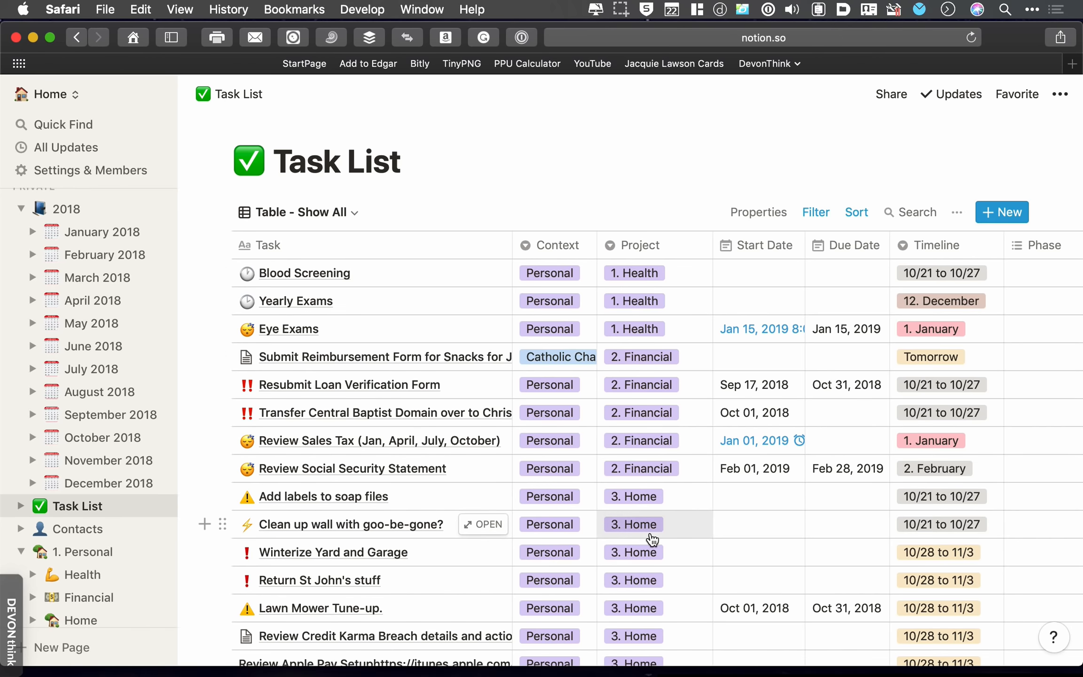
{"action": "scroll", "coordinate": [648, 574], "scroll_direction": "down", "scroll_amount": 5}
{"action": "scroll", "coordinate": [651, 536], "scroll_direction": "up", "scroll_amount": 5}
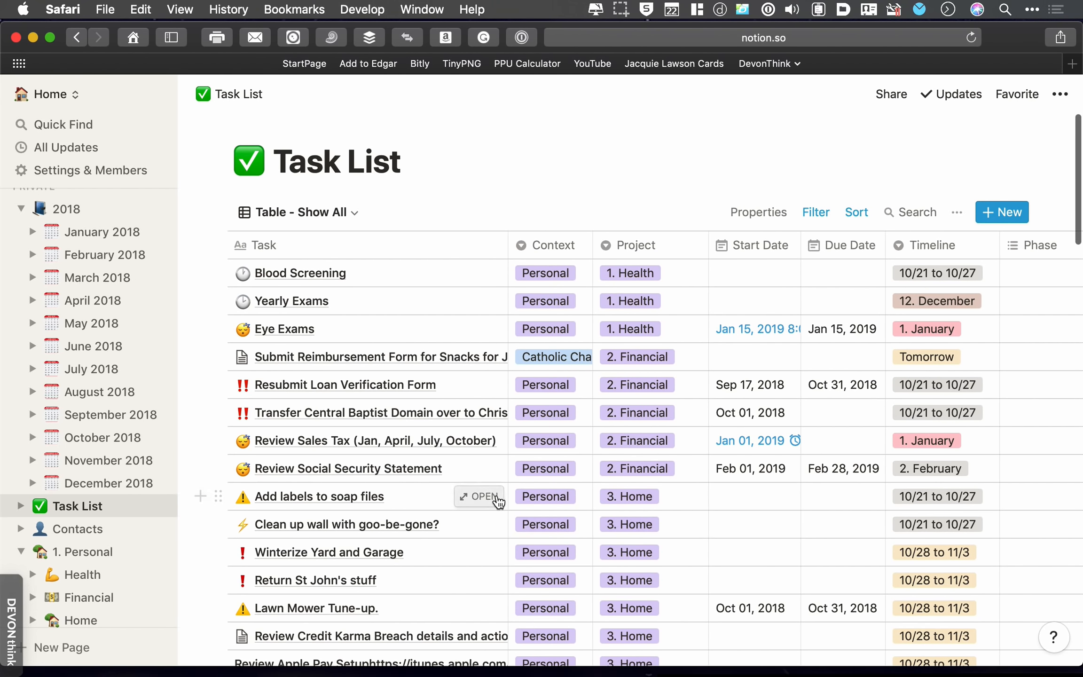
{"action": "scroll", "coordinate": [97, 550], "scroll_direction": "down", "scroll_amount": 3}
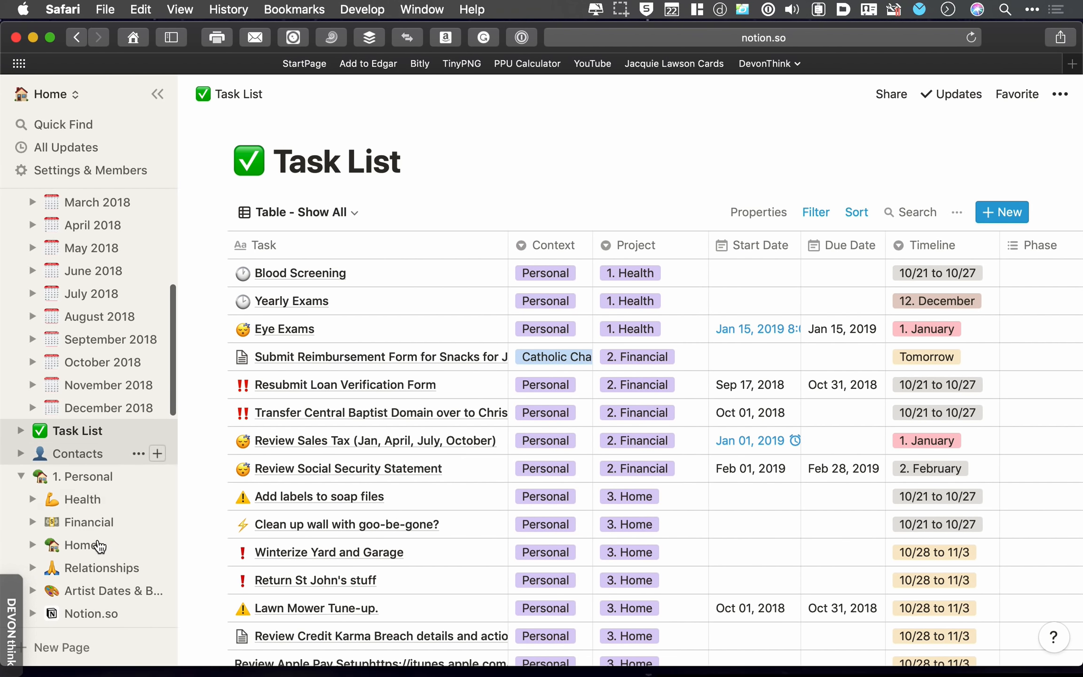
{"action": "scroll", "coordinate": [87, 502], "scroll_direction": "up", "scroll_amount": 10}
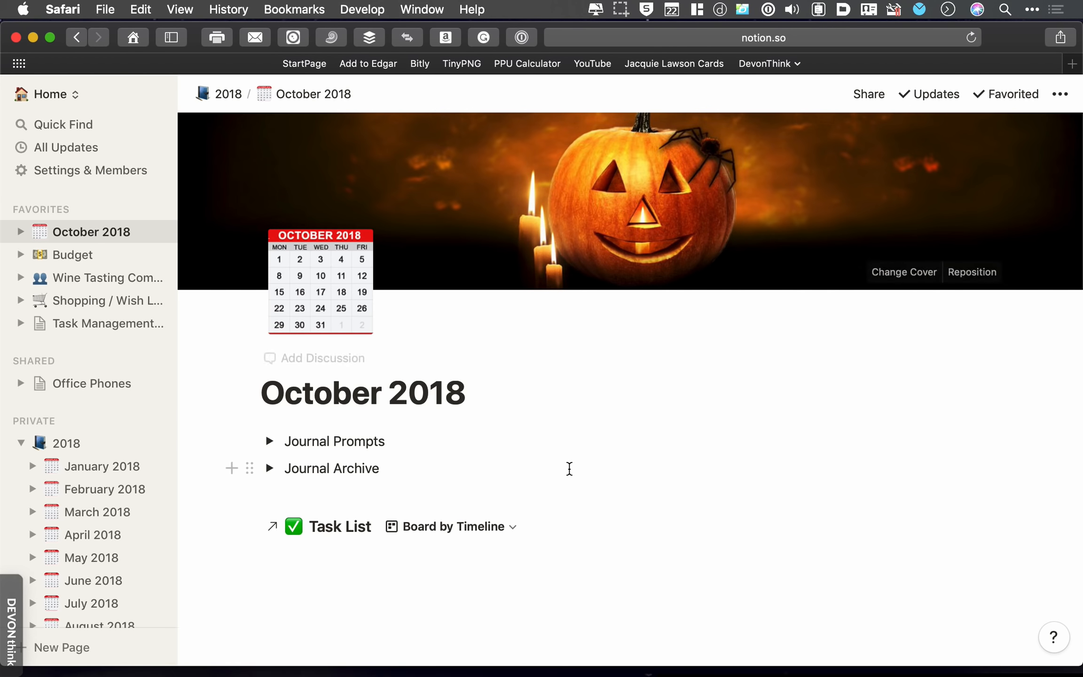
Step: Examine the October 2018 task board across all its timeline columns, from No Timeline to Waiting and the hidden columns
{"action": "scroll", "coordinate": [700, 453], "scroll_direction": "down", "scroll_amount": 10}
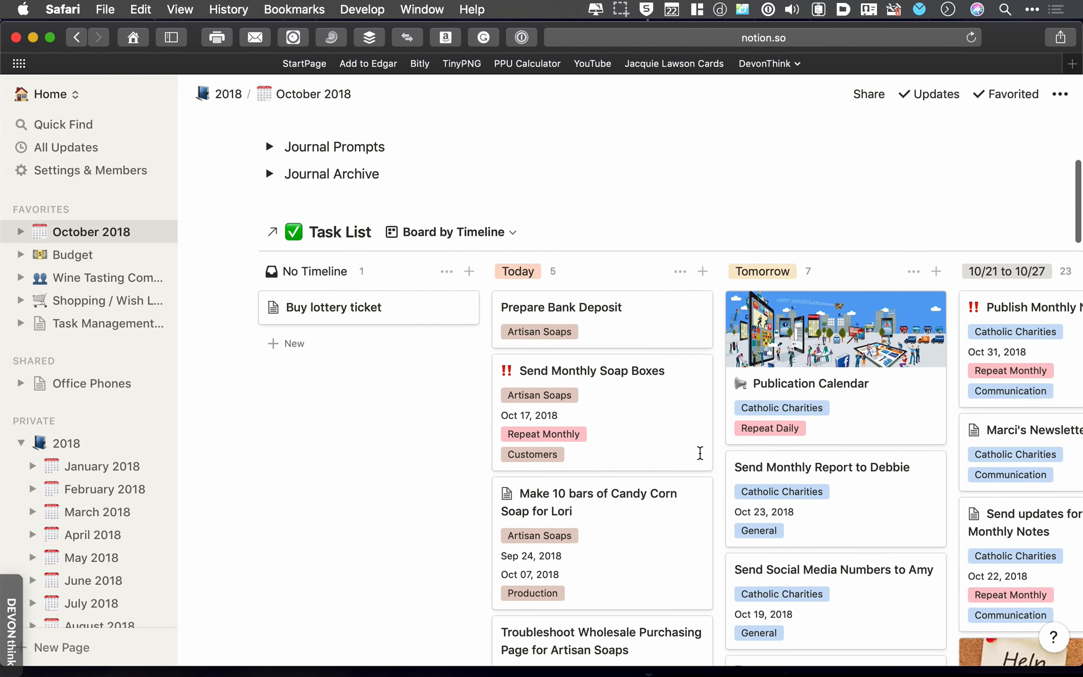
{"action": "scroll", "coordinate": [698, 451], "scroll_direction": "up", "scroll_amount": 2}
{"action": "scroll", "coordinate": [576, 440], "scroll_direction": "right", "scroll_amount": 8}
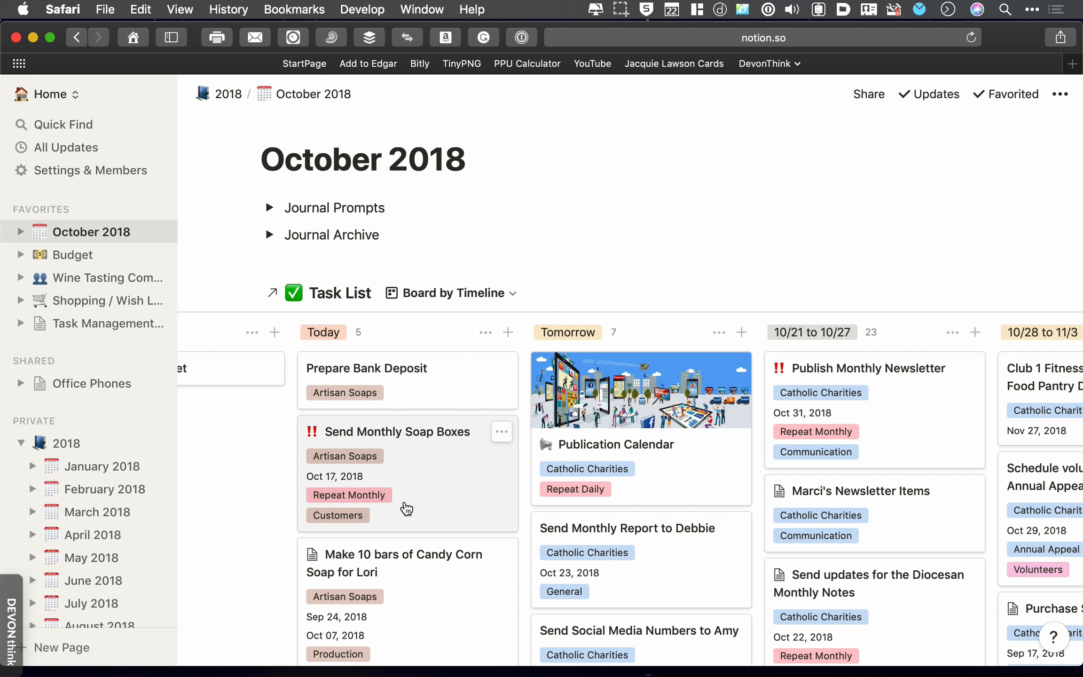
{"action": "scroll", "coordinate": [617, 376], "scroll_direction": "up", "scroll_amount": 2}
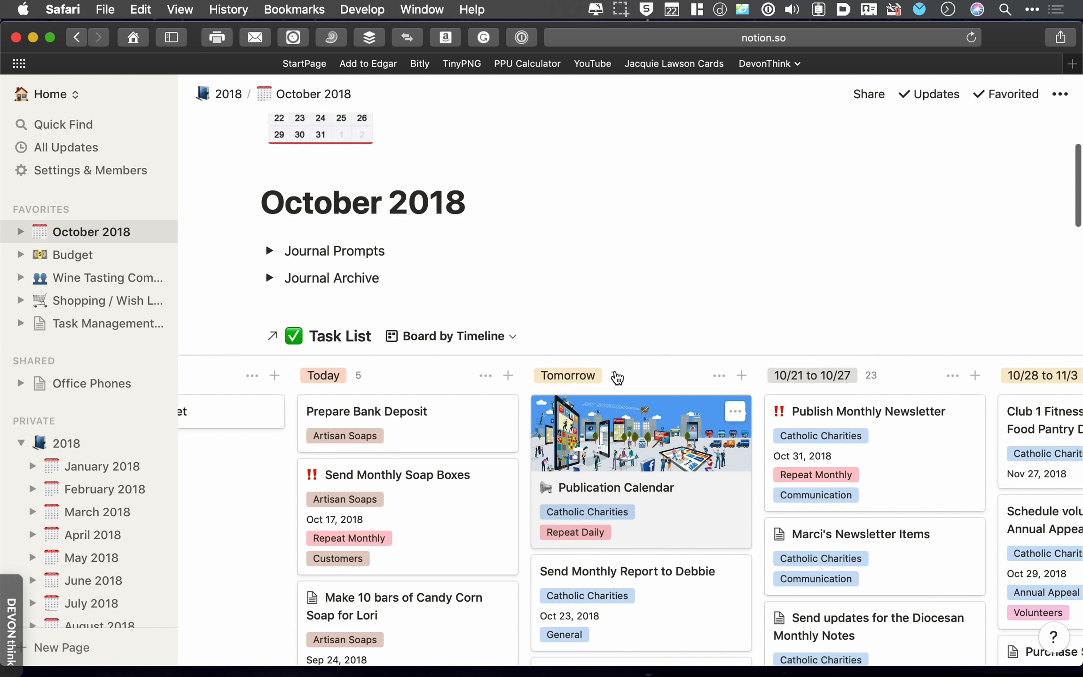
{"action": "scroll", "coordinate": [617, 375], "scroll_direction": "right", "scroll_amount": 5}
{"action": "scroll", "coordinate": [640, 399], "scroll_direction": "left", "scroll_amount": 3}
{"action": "scroll", "coordinate": [639, 400], "scroll_direction": "down", "scroll_amount": 1}
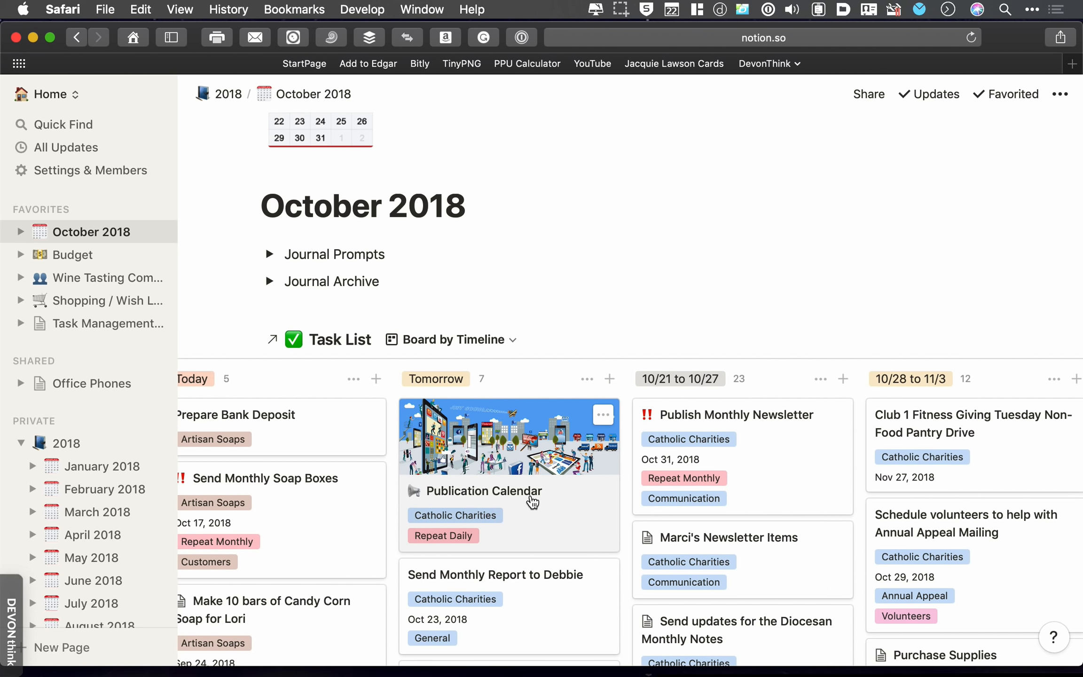
{"action": "scroll", "coordinate": [974, 495], "scroll_direction": "right", "scroll_amount": 15}
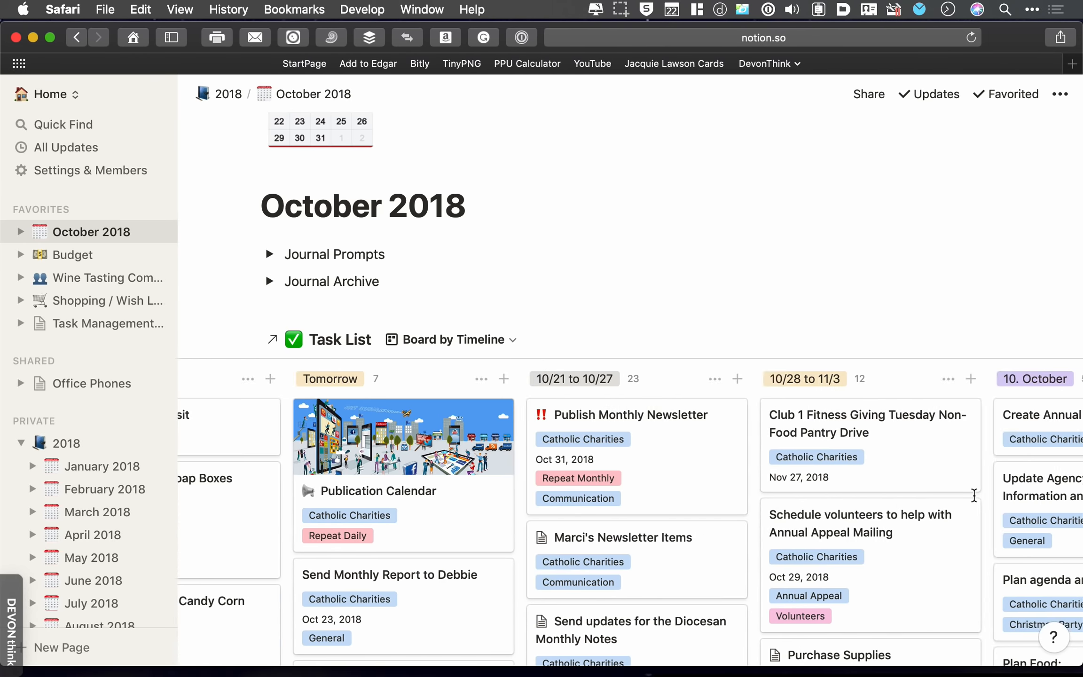
{"action": "scroll", "coordinate": [882, 466], "scroll_direction": "right", "scroll_amount": 10}
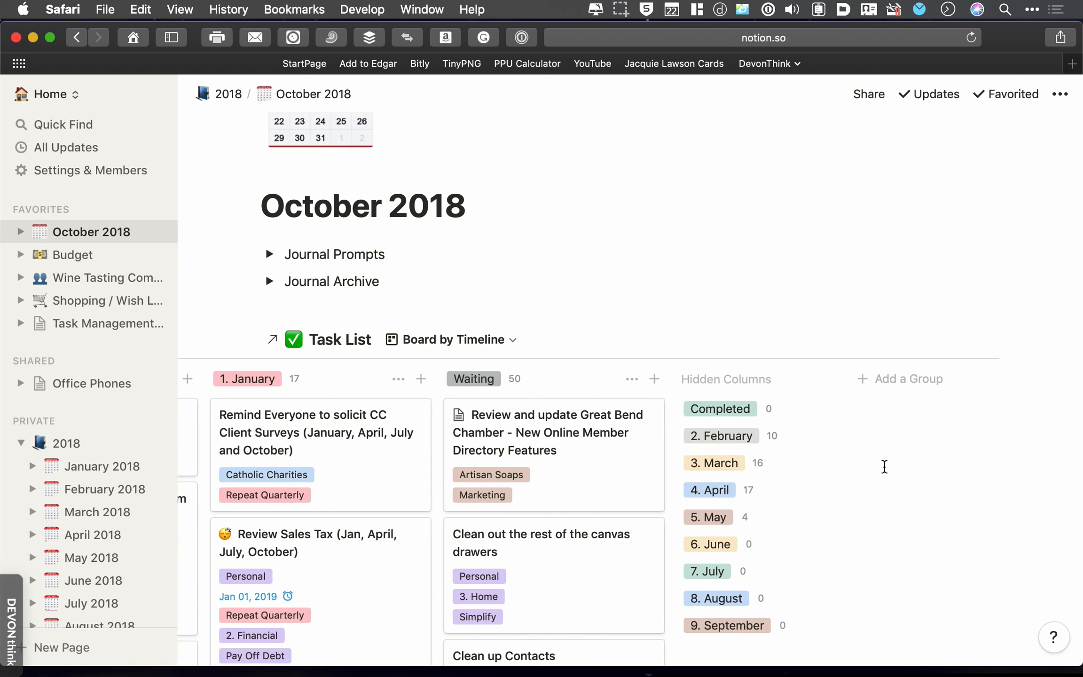
{"action": "scroll", "coordinate": [651, 566], "scroll_direction": "left", "scroll_amount": 15}
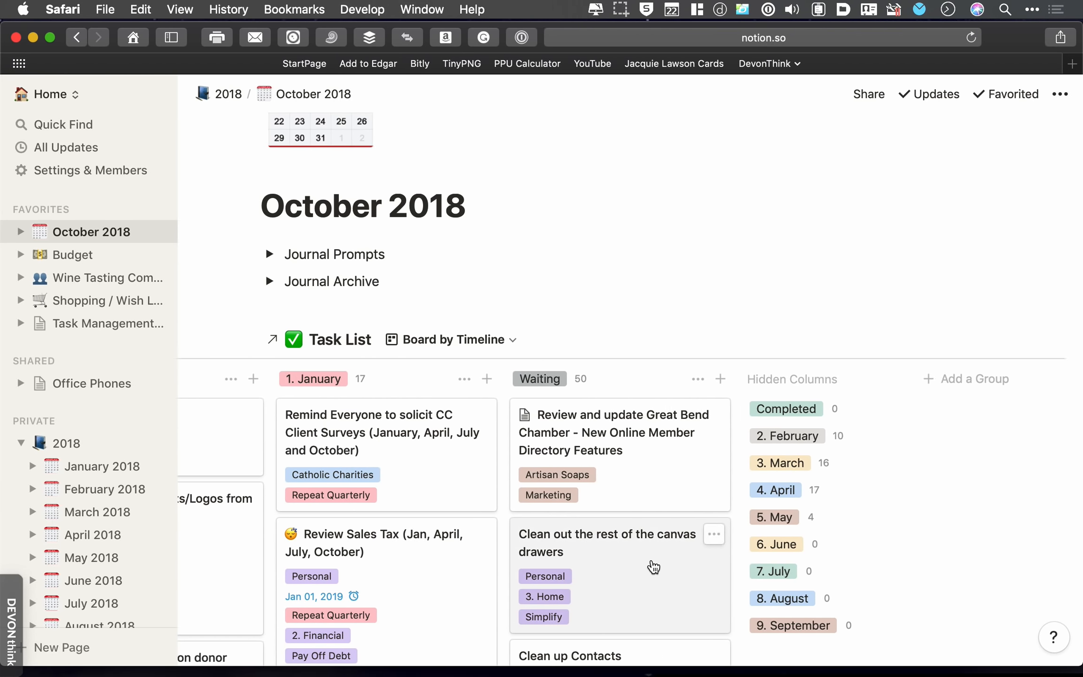
{"action": "scroll", "coordinate": [653, 567], "scroll_direction": "left", "scroll_amount": 15}
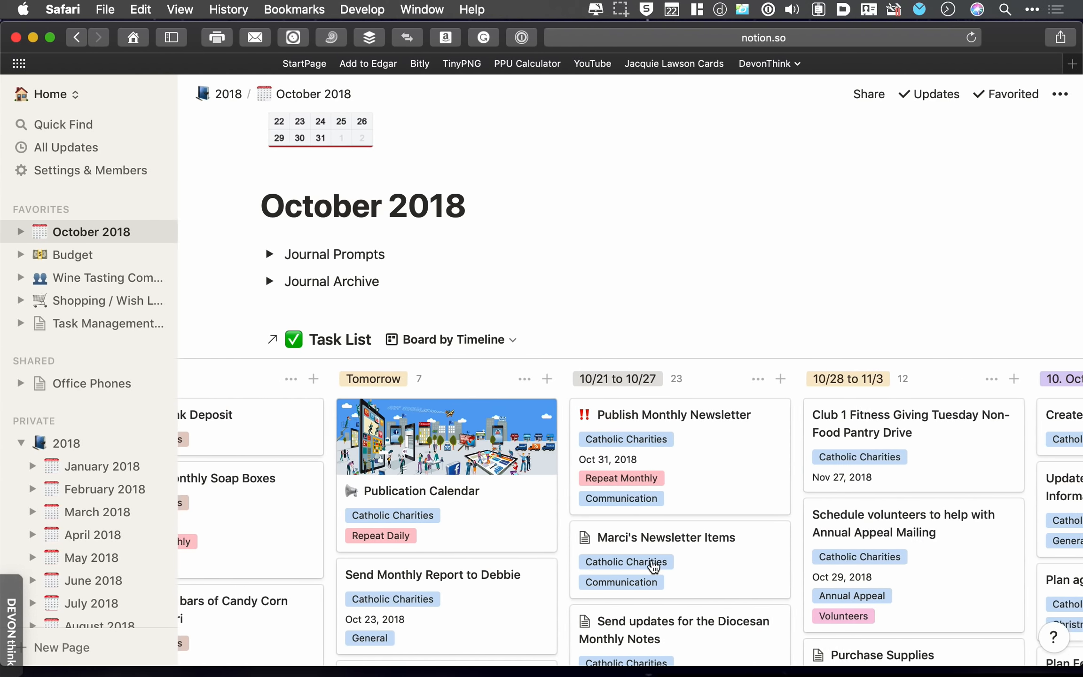
{"action": "scroll", "coordinate": [653, 566], "scroll_direction": "left", "scroll_amount": 1}
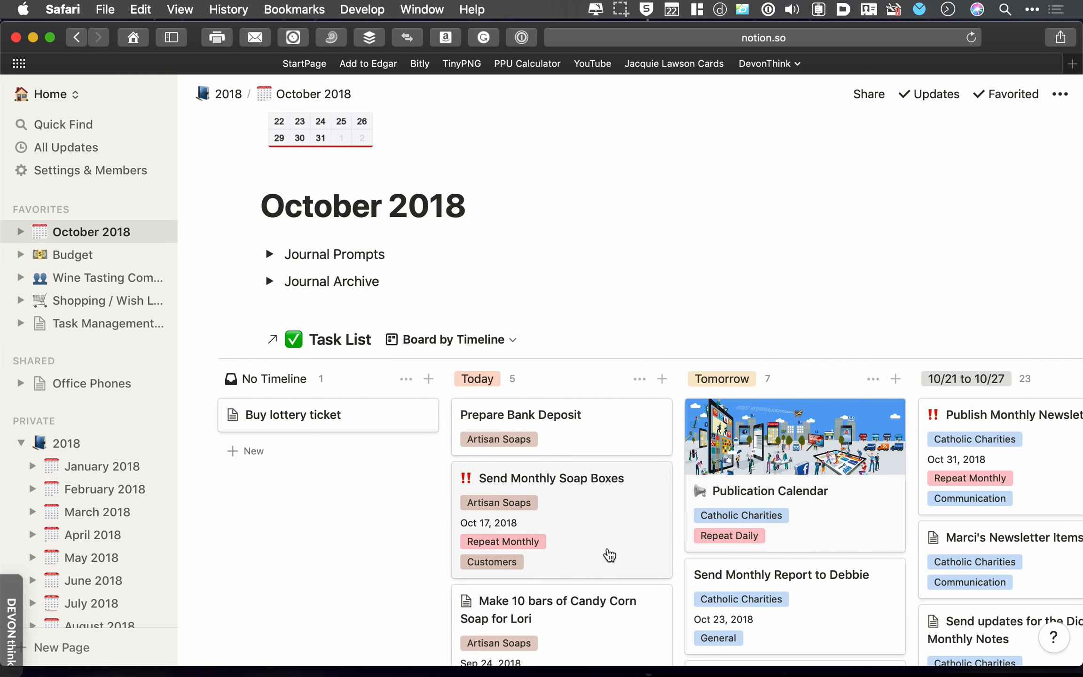
Step: Review the board's weekly and monthly columns, the full Waiting list, and the hidden months, and return to the page heading
{"action": "scroll", "coordinate": [659, 470], "scroll_direction": "right", "scroll_amount": 2}
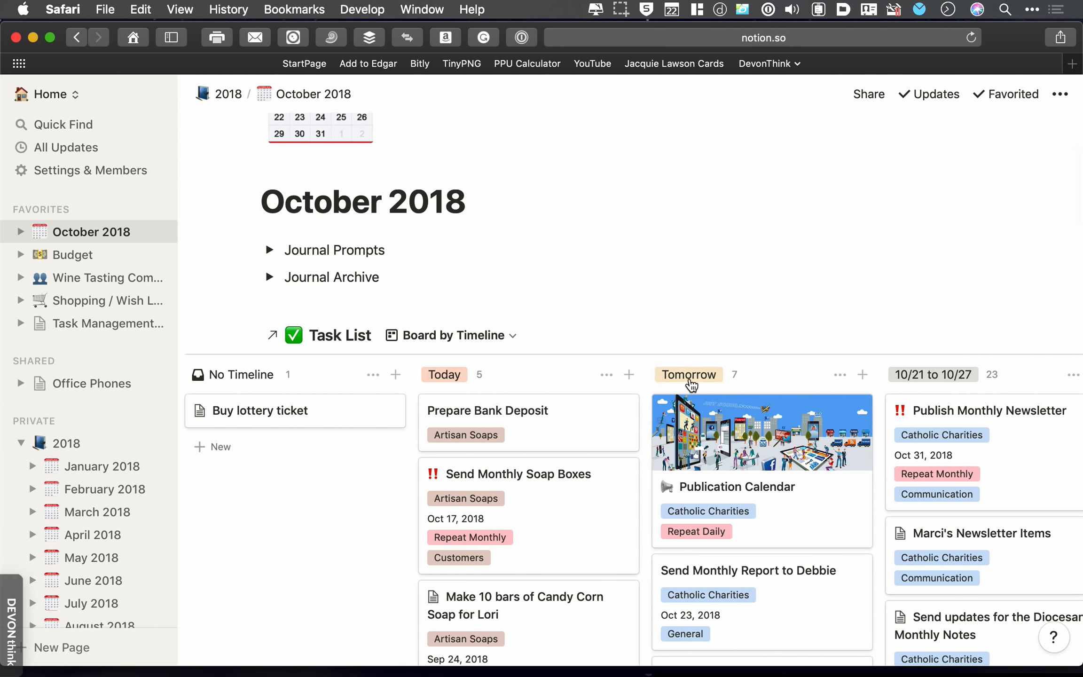
{"action": "scroll", "coordinate": [733, 413], "scroll_direction": "right", "scroll_amount": 10}
{"action": "scroll", "coordinate": [786, 430], "scroll_direction": "right", "scroll_amount": 5}
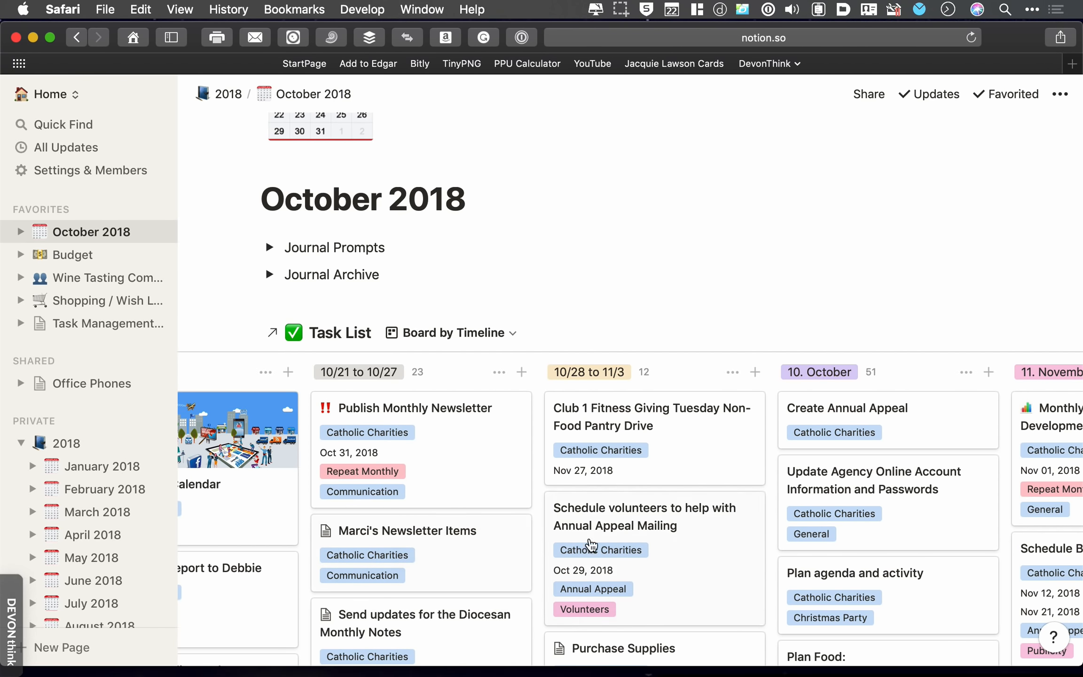
{"action": "scroll", "coordinate": [673, 599], "scroll_direction": "right", "scroll_amount": 3}
{"action": "scroll", "coordinate": [673, 599], "scroll_direction": "right", "scroll_amount": 10}
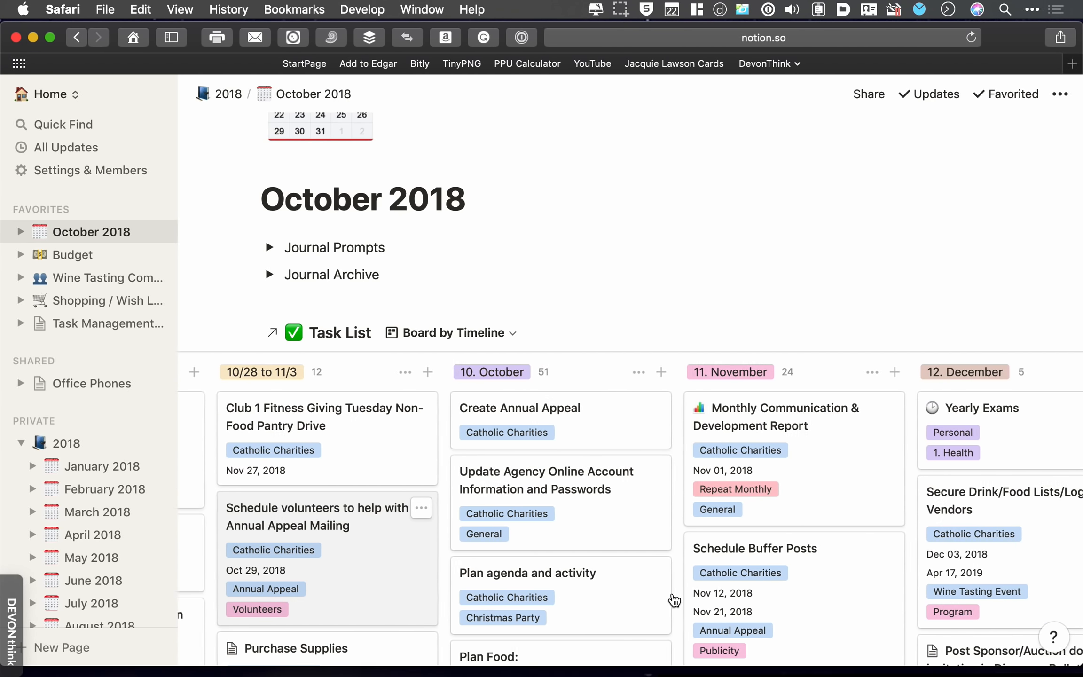
{"action": "scroll", "coordinate": [673, 600], "scroll_direction": "left", "scroll_amount": 2}
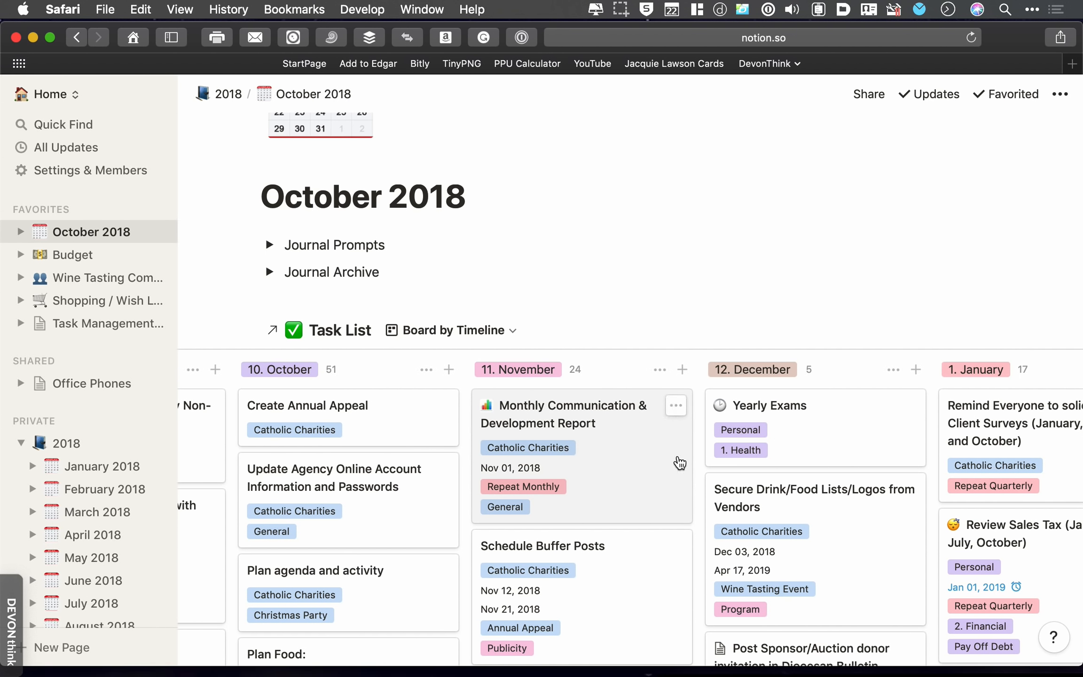
{"action": "scroll", "coordinate": [1020, 456], "scroll_direction": "right", "scroll_amount": 10}
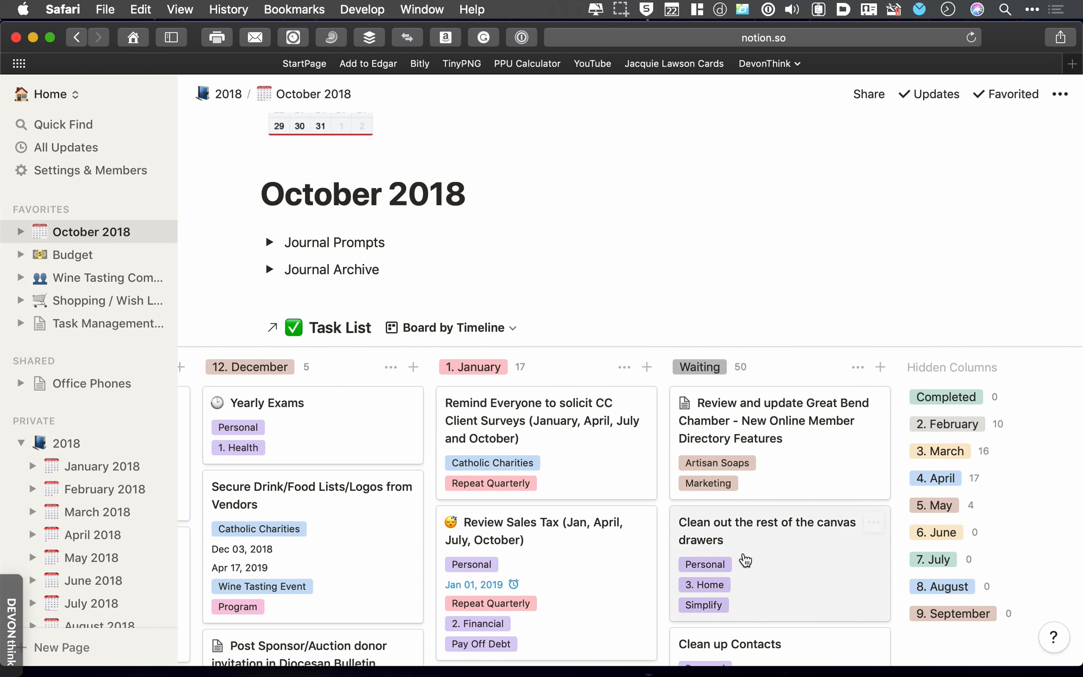
{"action": "scroll", "coordinate": [754, 422], "scroll_direction": "down", "scroll_amount": 5}
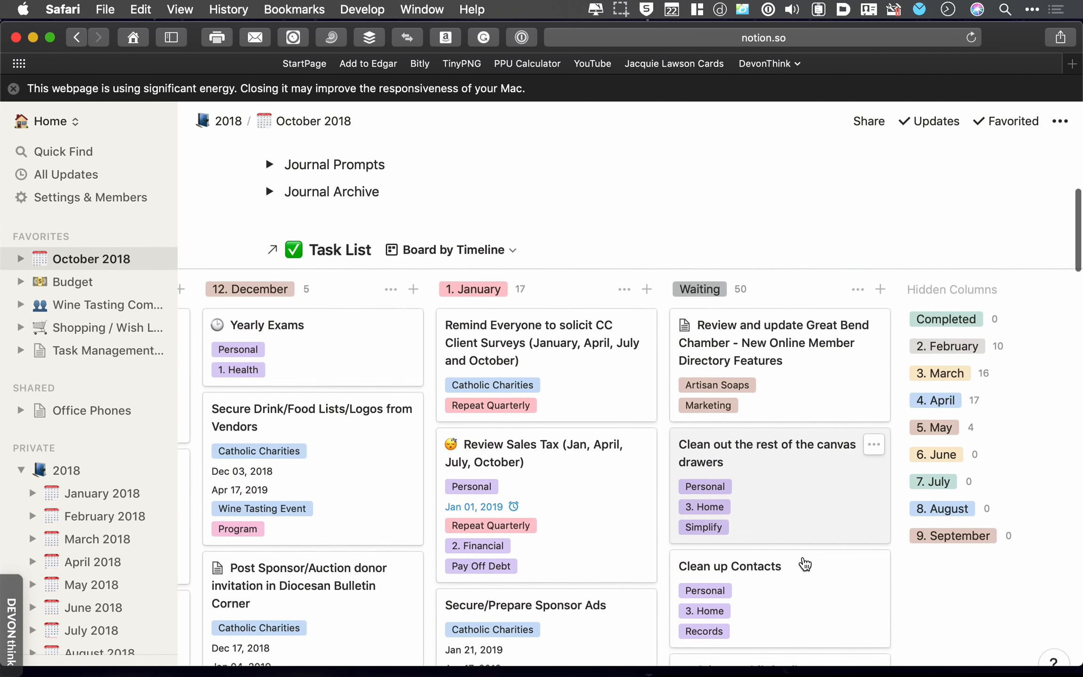
{"action": "scroll", "coordinate": [805, 564], "scroll_direction": "up", "scroll_amount": 1}
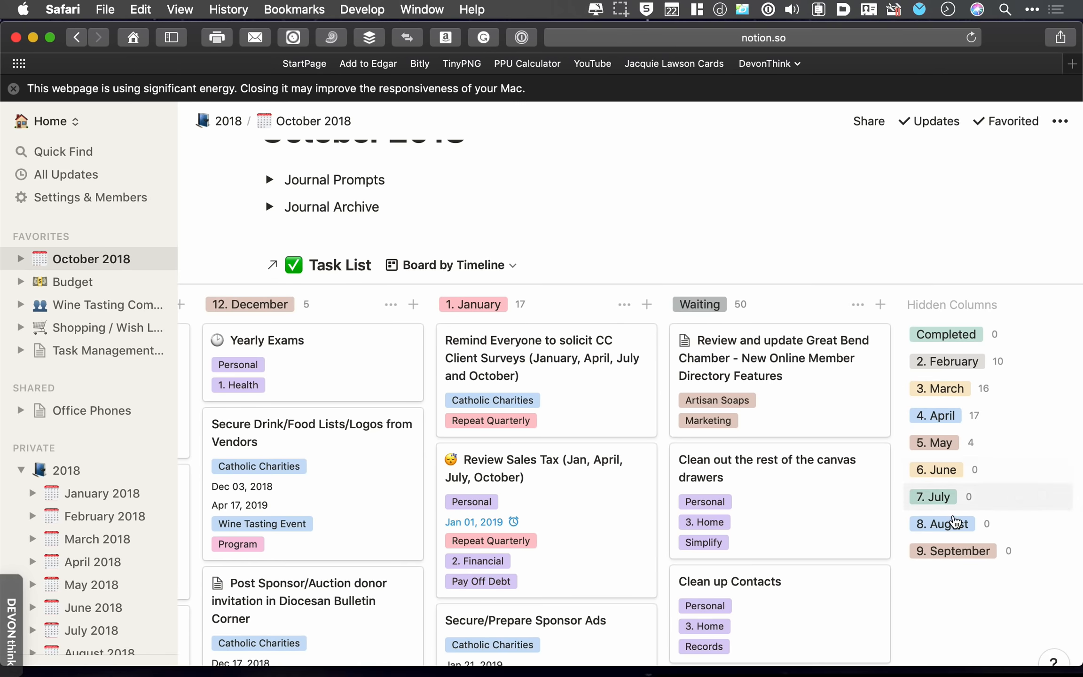
{"action": "scroll", "coordinate": [798, 545], "scroll_direction": "down", "scroll_amount": 10}
{"action": "scroll", "coordinate": [798, 544], "scroll_direction": "down", "scroll_amount": 15}
{"action": "scroll", "coordinate": [798, 544], "scroll_direction": "down", "scroll_amount": 15}
{"action": "scroll", "coordinate": [799, 545], "scroll_direction": "up", "scroll_amount": 15}
{"action": "scroll", "coordinate": [796, 373], "scroll_direction": "up", "scroll_amount": 20}
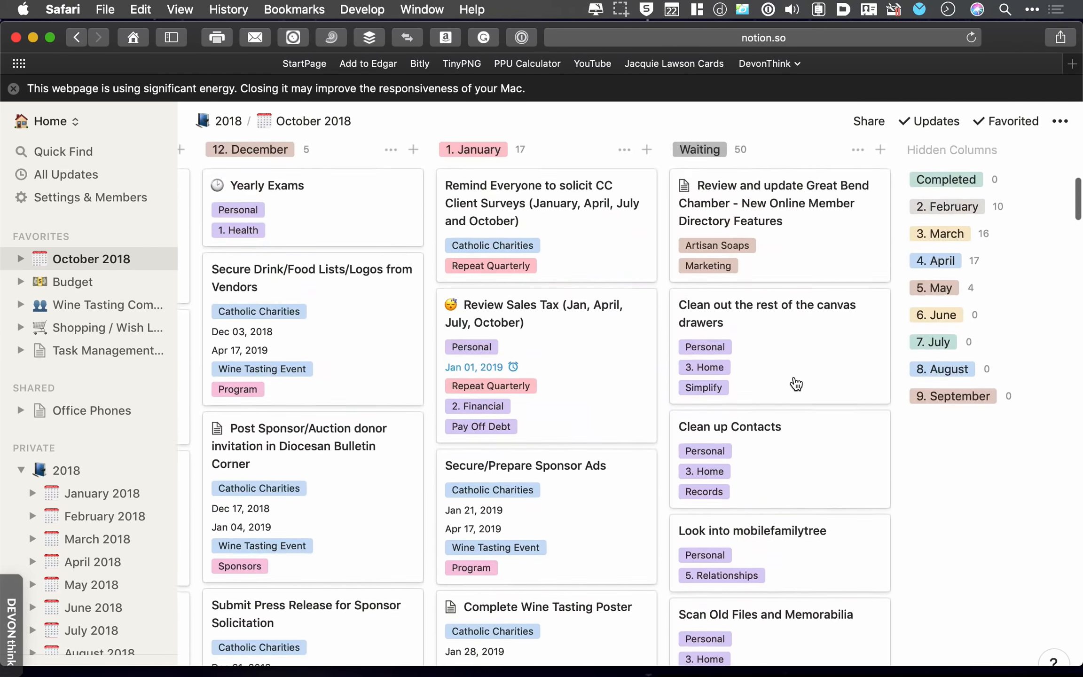
{"action": "scroll", "coordinate": [796, 383], "scroll_direction": "up", "scroll_amount": 10}
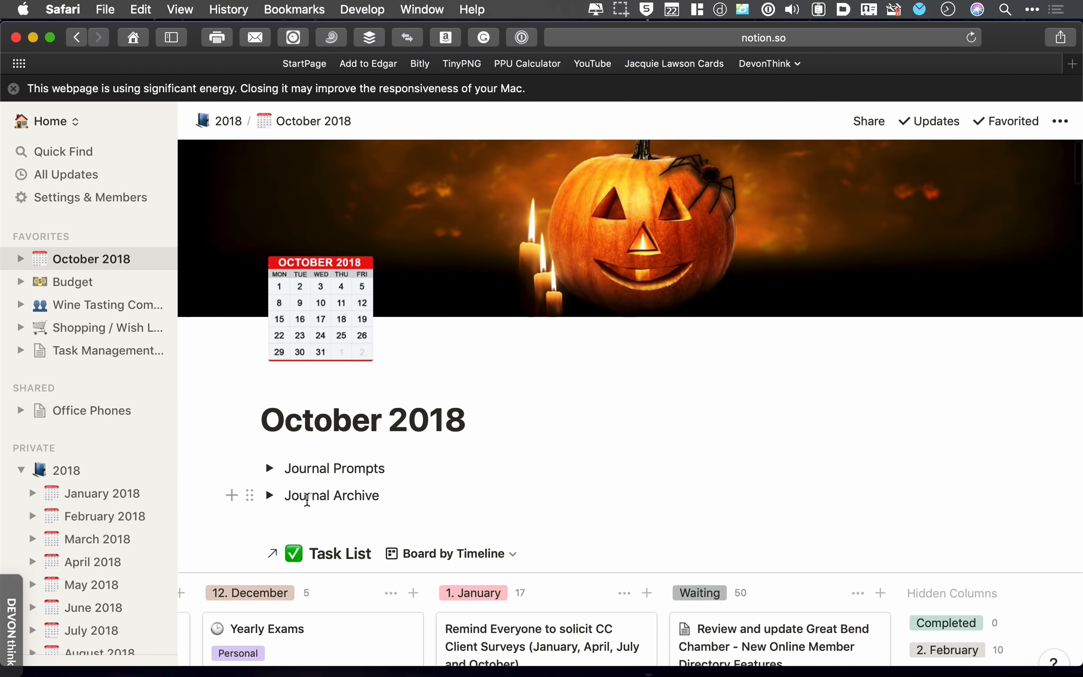
Step: Open the Relationships page under 1. Personal, and switch to the full Task List table
{"action": "scroll", "coordinate": [524, 503], "scroll_direction": "down", "scroll_amount": 4}
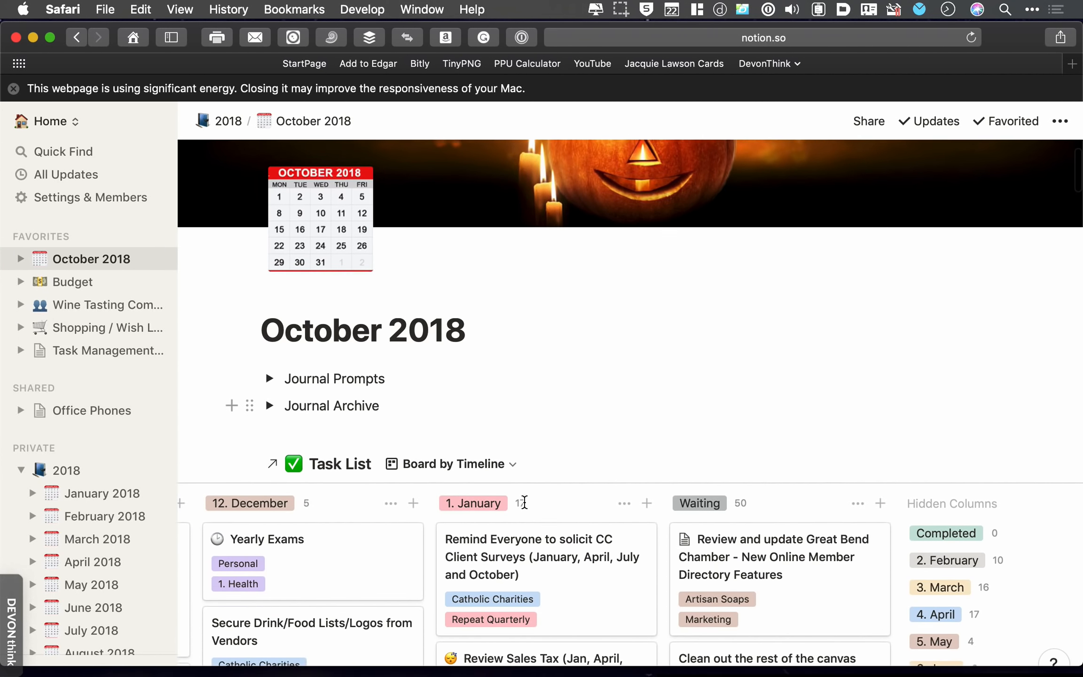
{"action": "scroll", "coordinate": [525, 503], "scroll_direction": "down", "scroll_amount": 1}
{"action": "scroll", "coordinate": [57, 479], "scroll_direction": "down", "scroll_amount": 10}
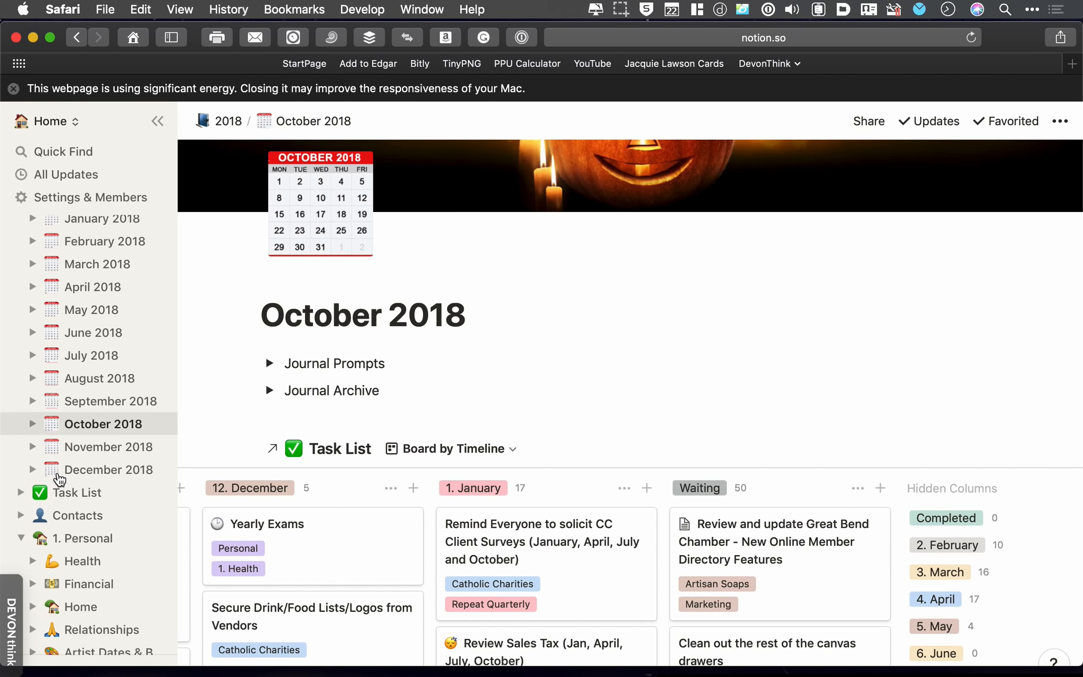
{"action": "scroll", "coordinate": [60, 479], "scroll_direction": "down", "scroll_amount": 5}
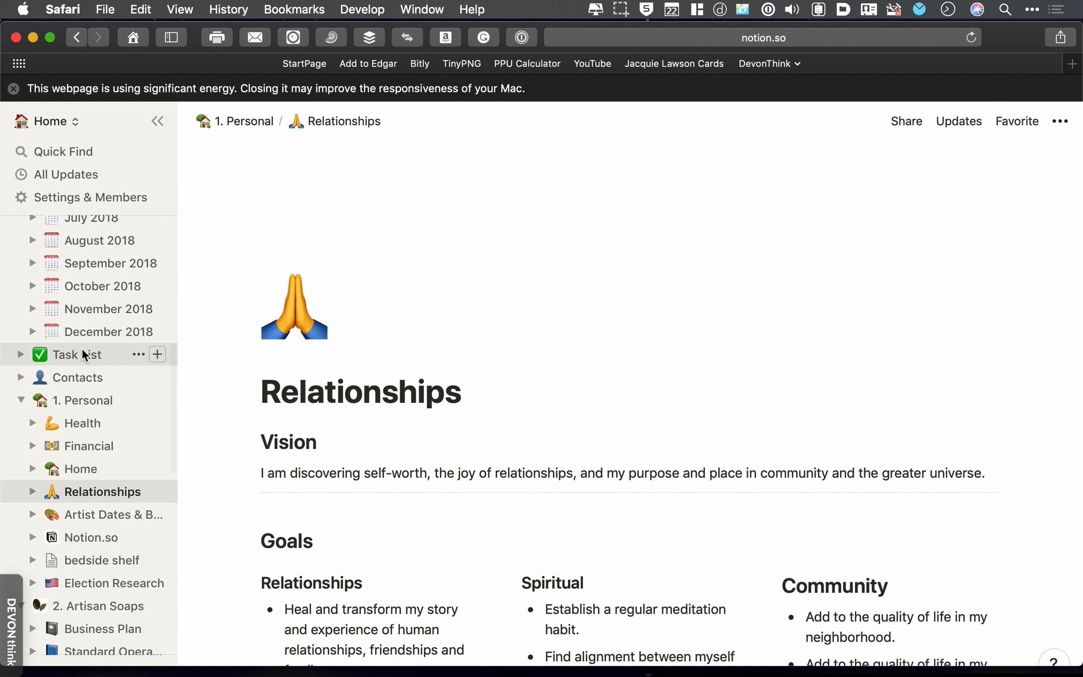
{"action": "left_click", "coordinate": [82, 355]}
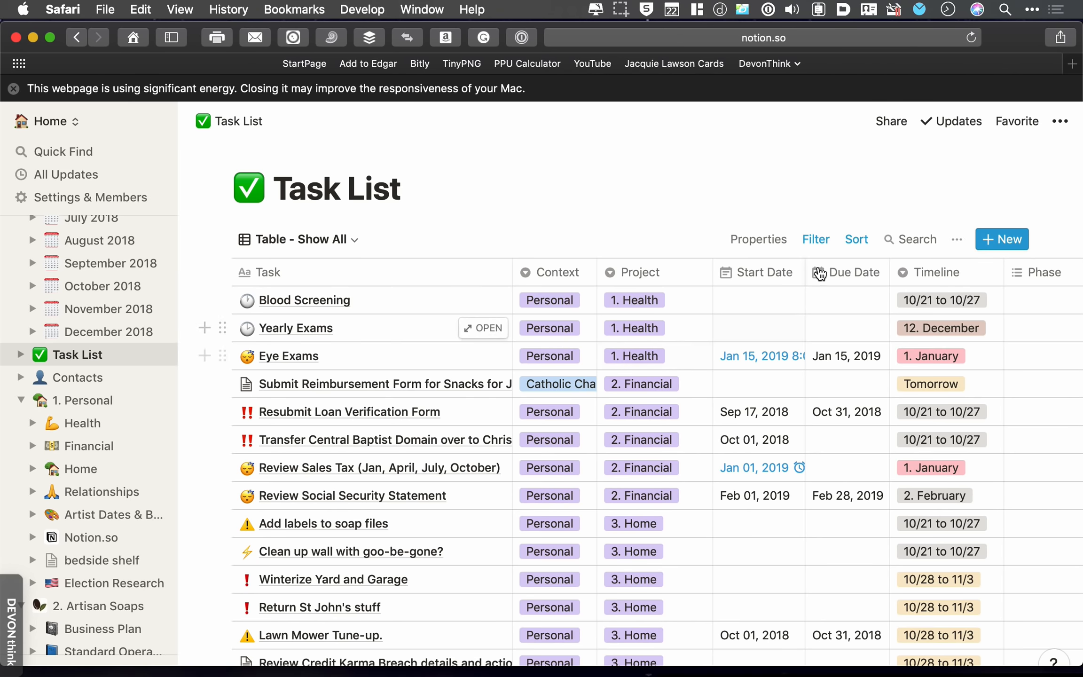
Step: Filter the Task List table by the Personal context, switch the Context filter to Artisan Soaps, and close the filter settings
{"action": "left_click", "coordinate": [817, 239]}
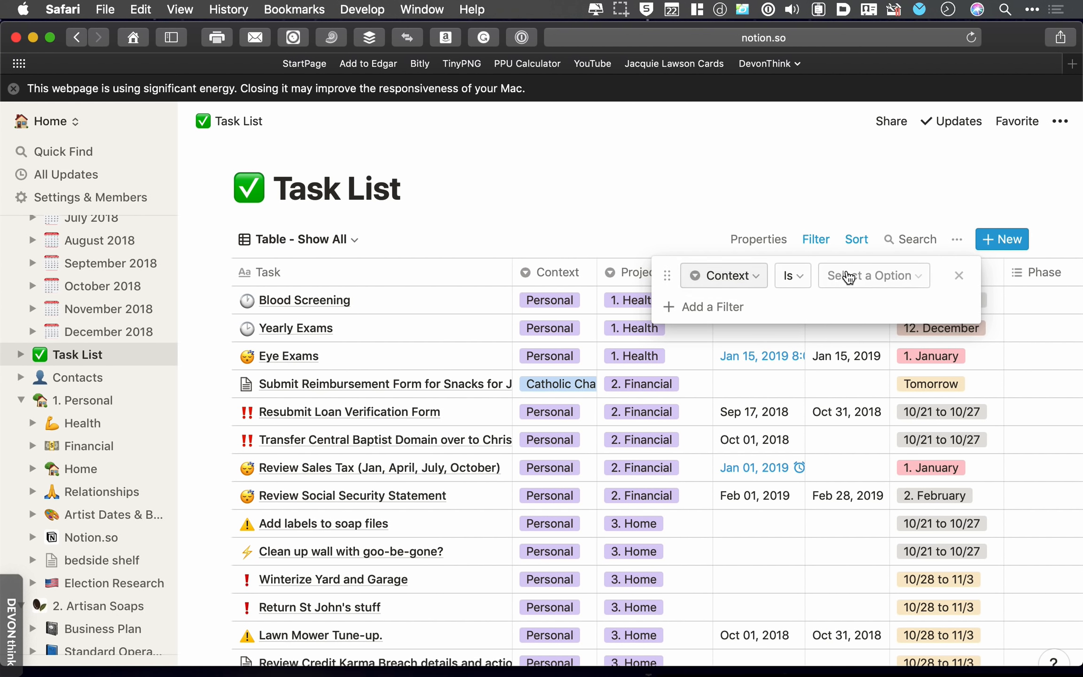
{"action": "left_click", "coordinate": [849, 277]}
{"action": "left_click", "coordinate": [871, 372]}
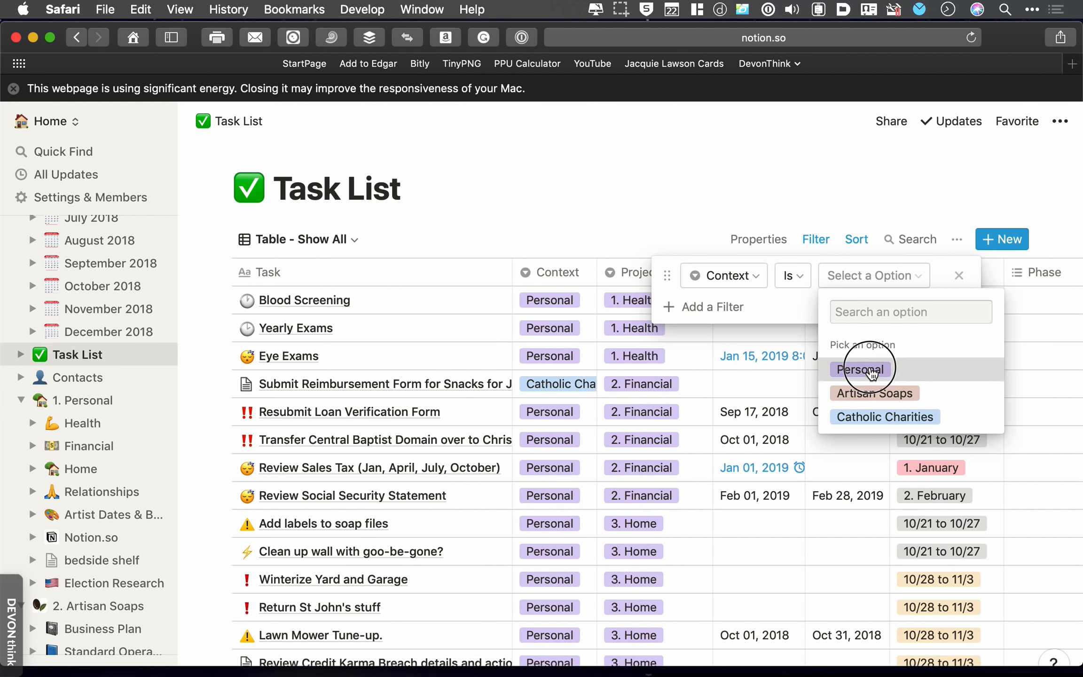
{"action": "left_click", "coordinate": [893, 275]}
{"action": "left_click", "coordinate": [893, 399]}
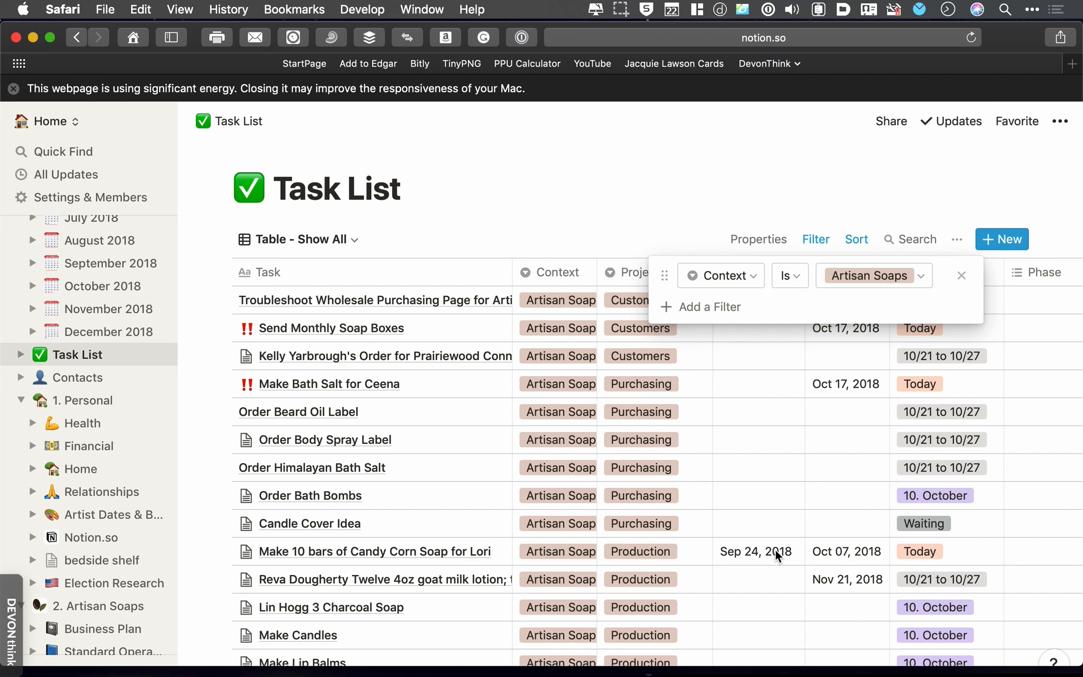
{"action": "left_click", "coordinate": [663, 207]}
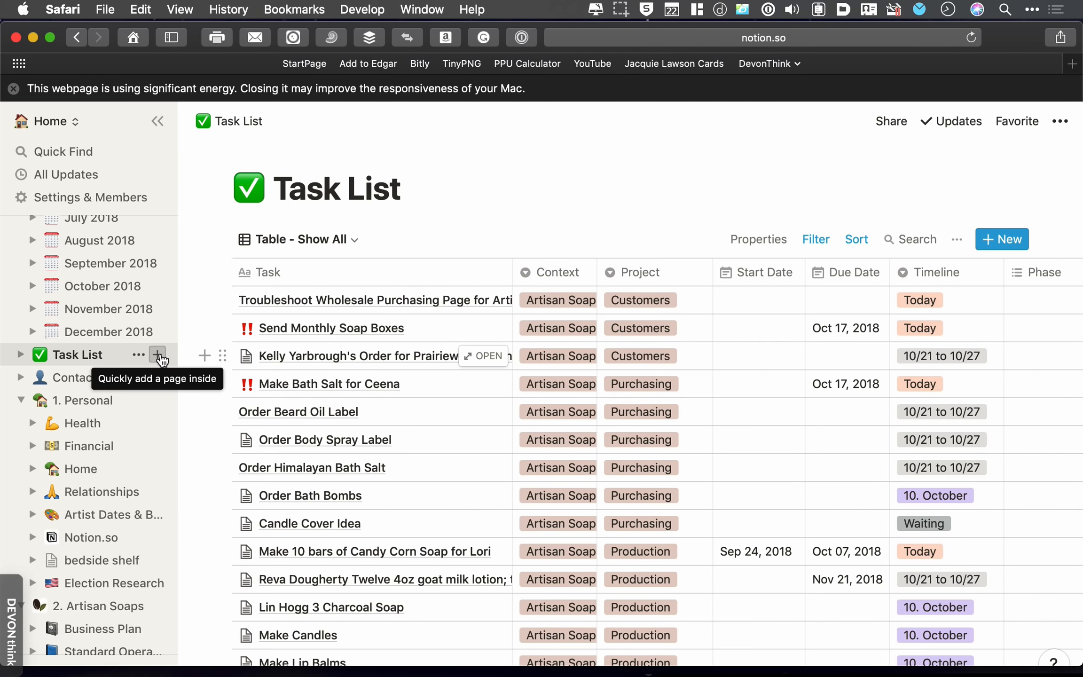
Step: Add a new page inside the Task List and title it "Sample Task"
{"action": "left_click", "coordinate": [157, 354]}
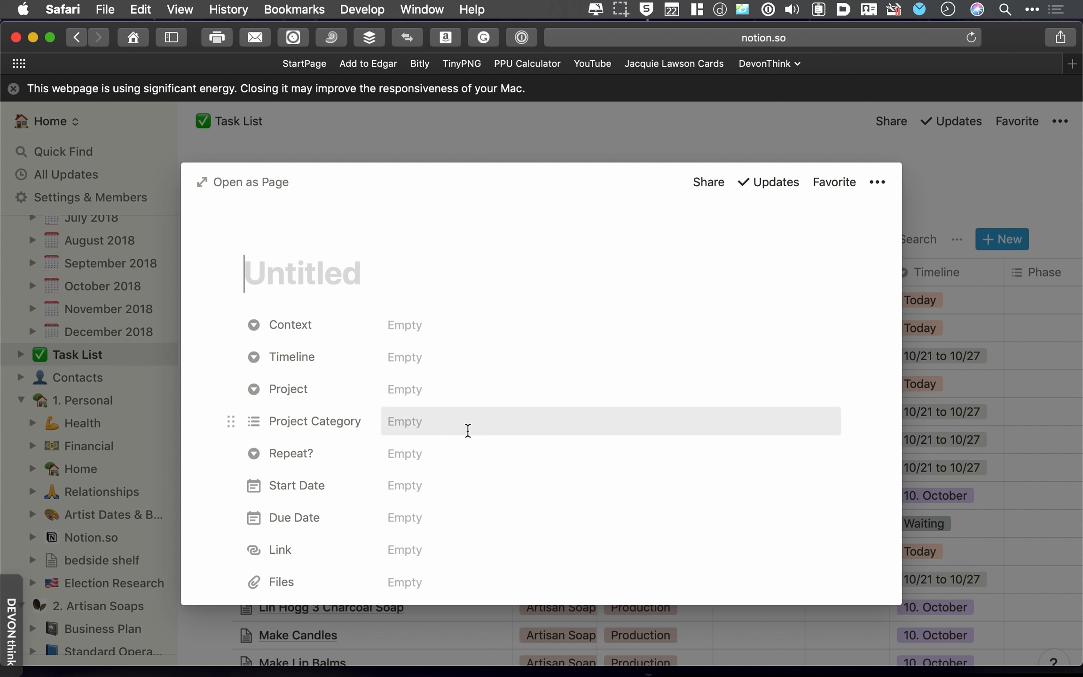
{"action": "scroll", "coordinate": [488, 508], "scroll_direction": "down", "scroll_amount": 2}
{"action": "scroll", "coordinate": [488, 507], "scroll_direction": "down", "scroll_amount": 2}
{"action": "scroll", "coordinate": [488, 507], "scroll_direction": "up", "scroll_amount": 4}
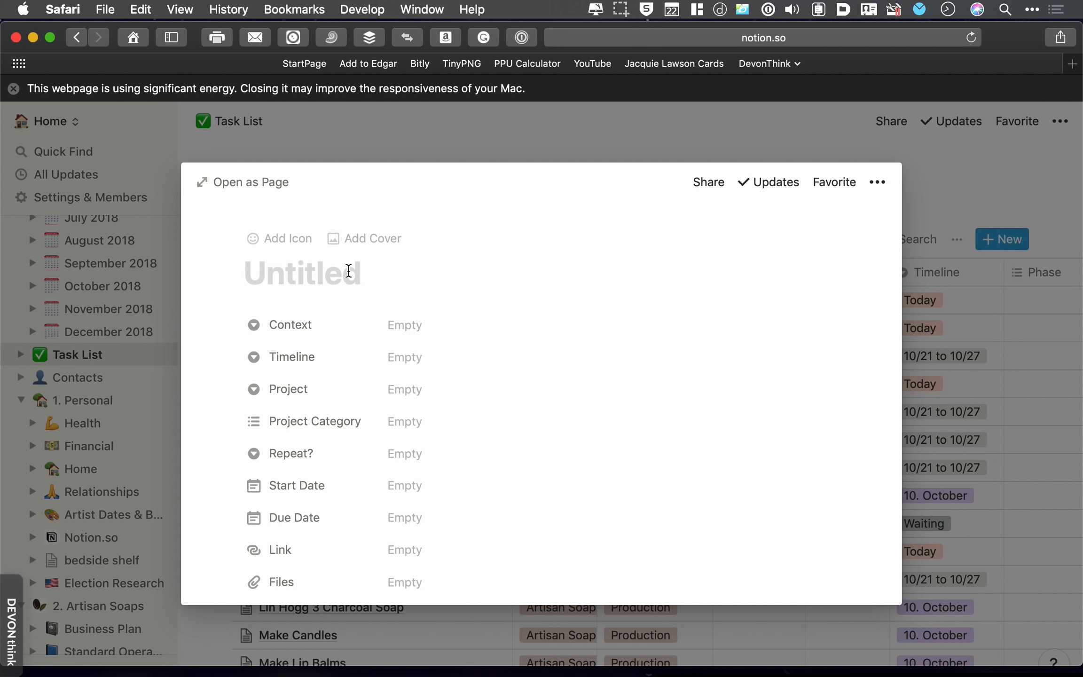
{"action": "type", "text": "S"}
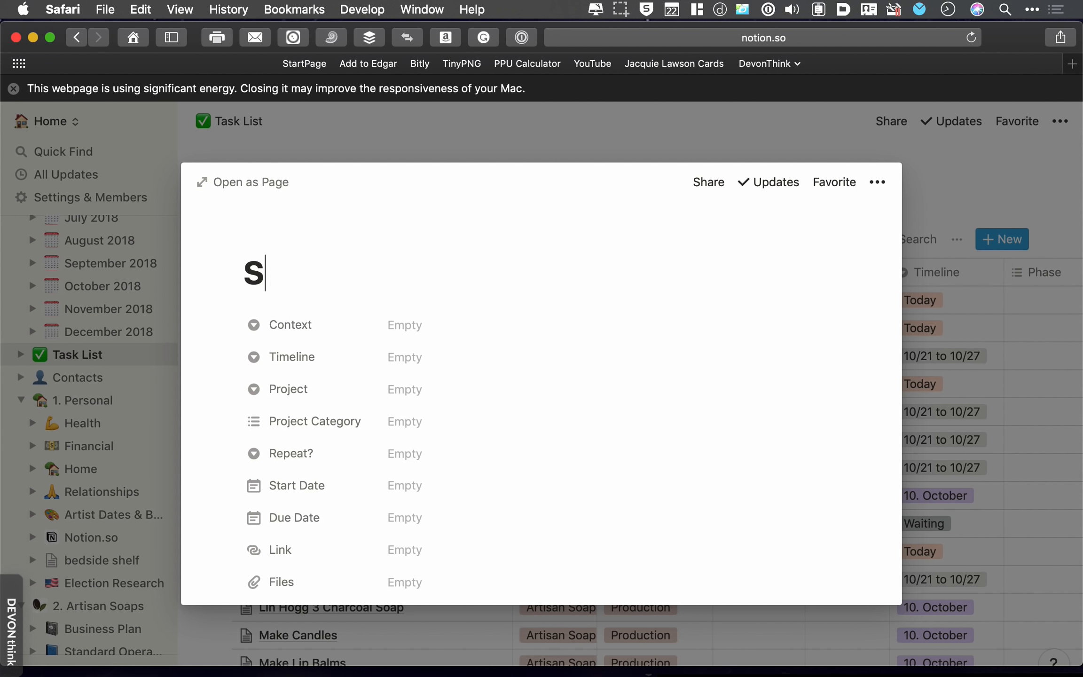
{"action": "type", "text": "ample Task"}
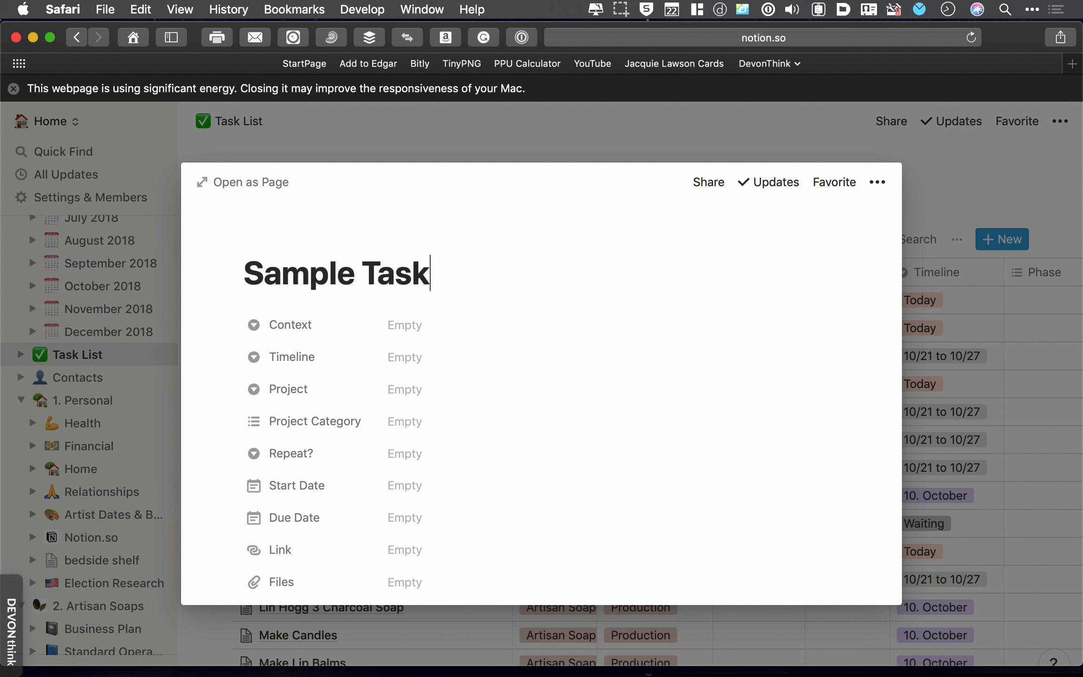
Step: Examine the Context and Timeline options available for Sample Task, leaving both properties empty
{"action": "left_click", "coordinate": [404, 327]}
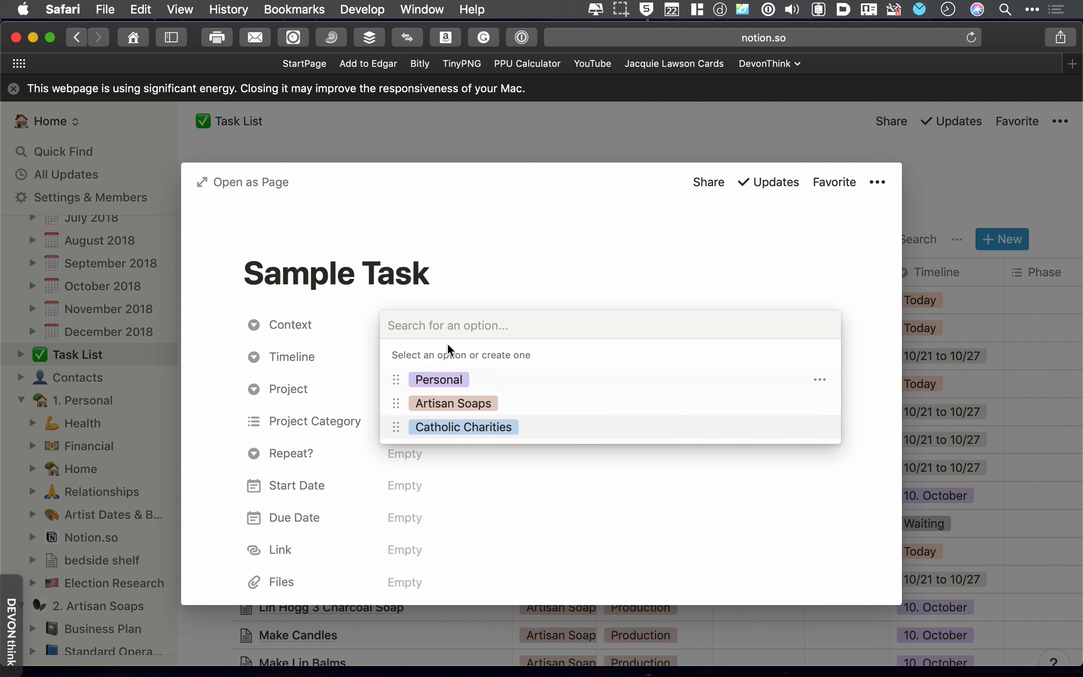
{"action": "left_click", "coordinate": [525, 249]}
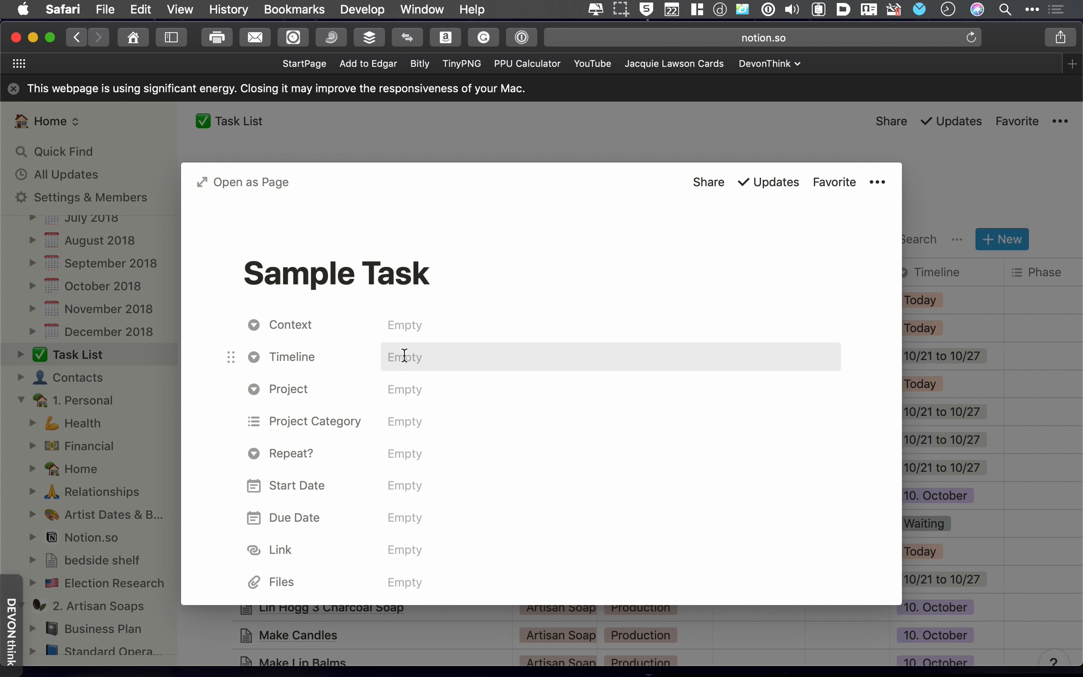
{"action": "left_click", "coordinate": [404, 356]}
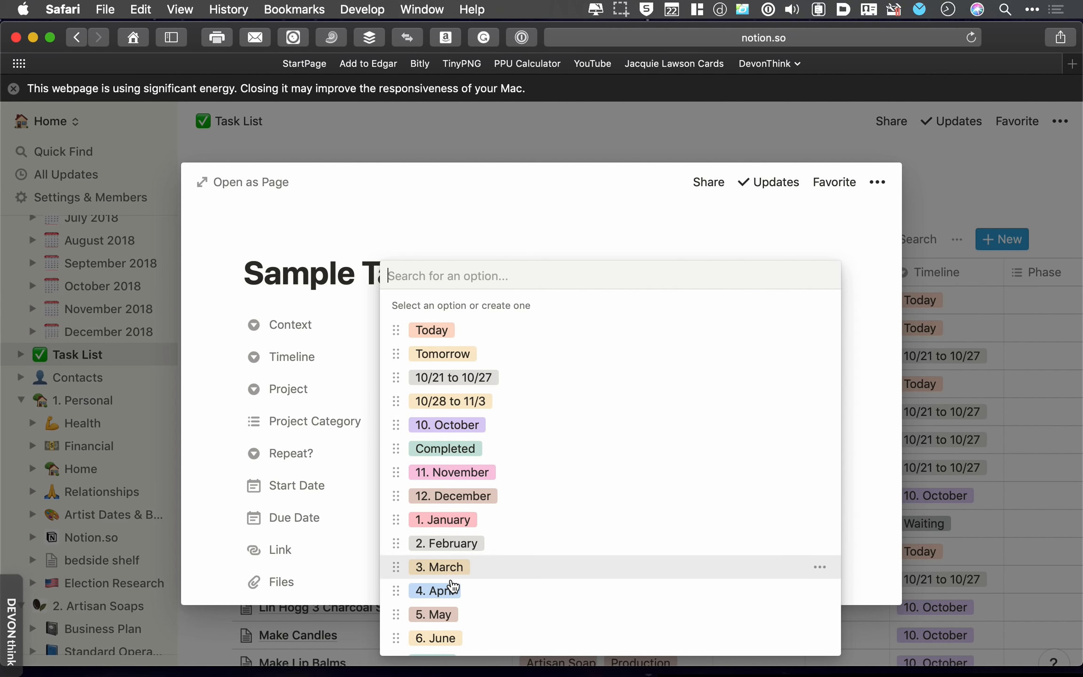
{"action": "scroll", "coordinate": [451, 587], "scroll_direction": "down", "scroll_amount": 1}
{"action": "scroll", "coordinate": [451, 586], "scroll_direction": "up", "scroll_amount": 1}
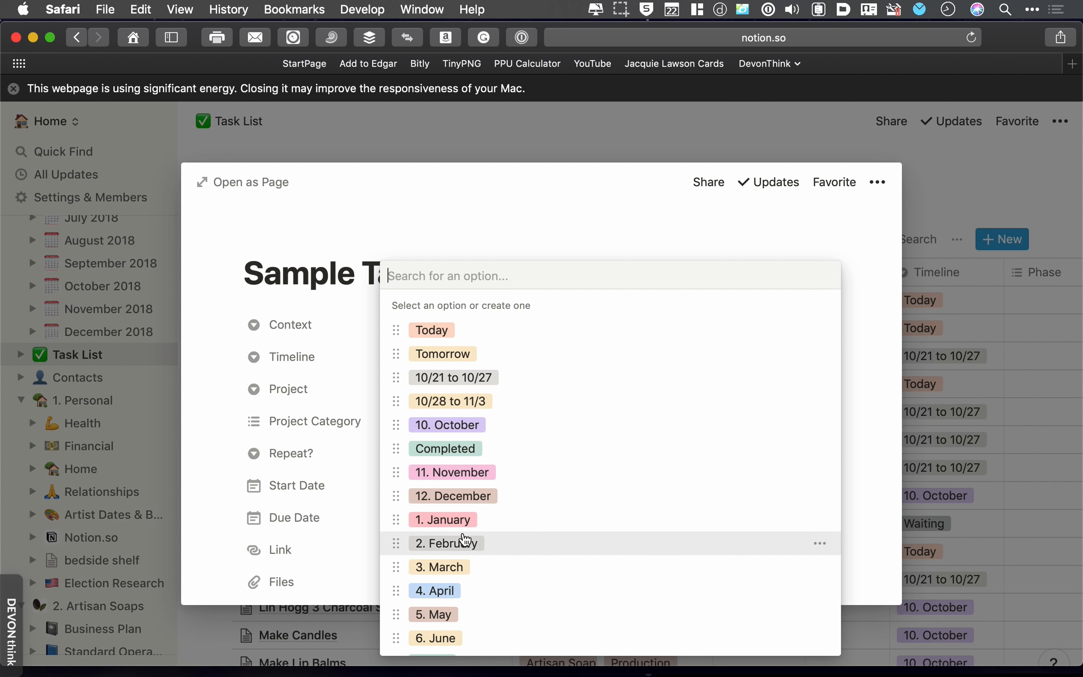
{"action": "scroll", "coordinate": [463, 541], "scroll_direction": "down", "scroll_amount": 3}
{"action": "scroll", "coordinate": [465, 538], "scroll_direction": "up", "scroll_amount": 2}
{"action": "scroll", "coordinate": [465, 538], "scroll_direction": "up", "scroll_amount": 1}
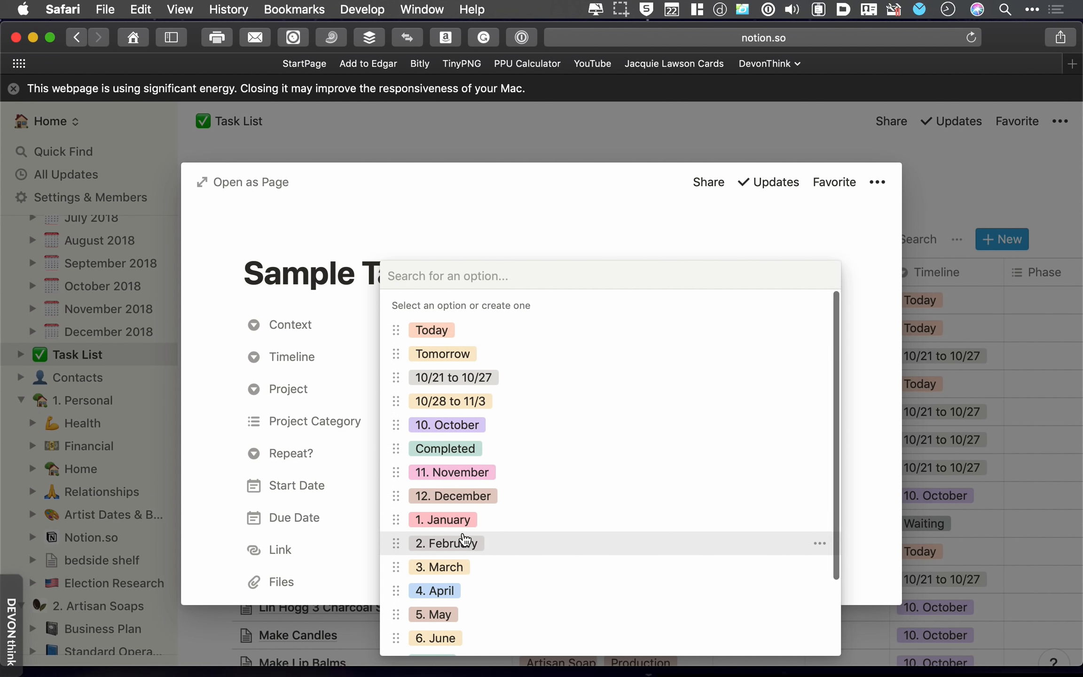
{"action": "scroll", "coordinate": [464, 539], "scroll_direction": "down", "scroll_amount": 2}
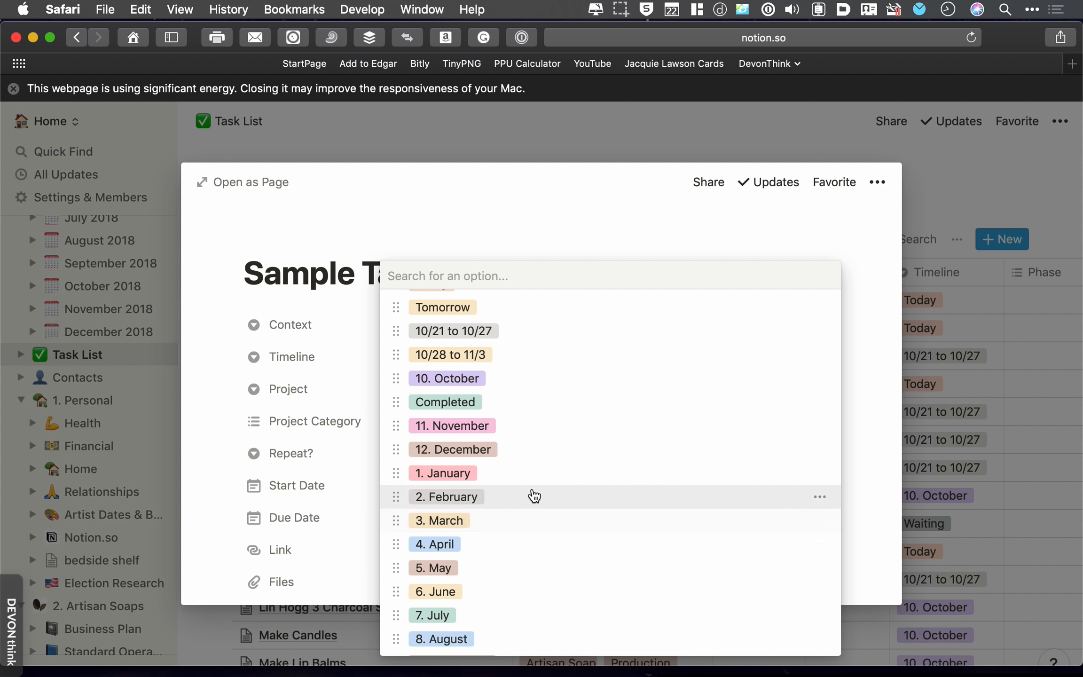
{"action": "left_click", "coordinate": [537, 213]}
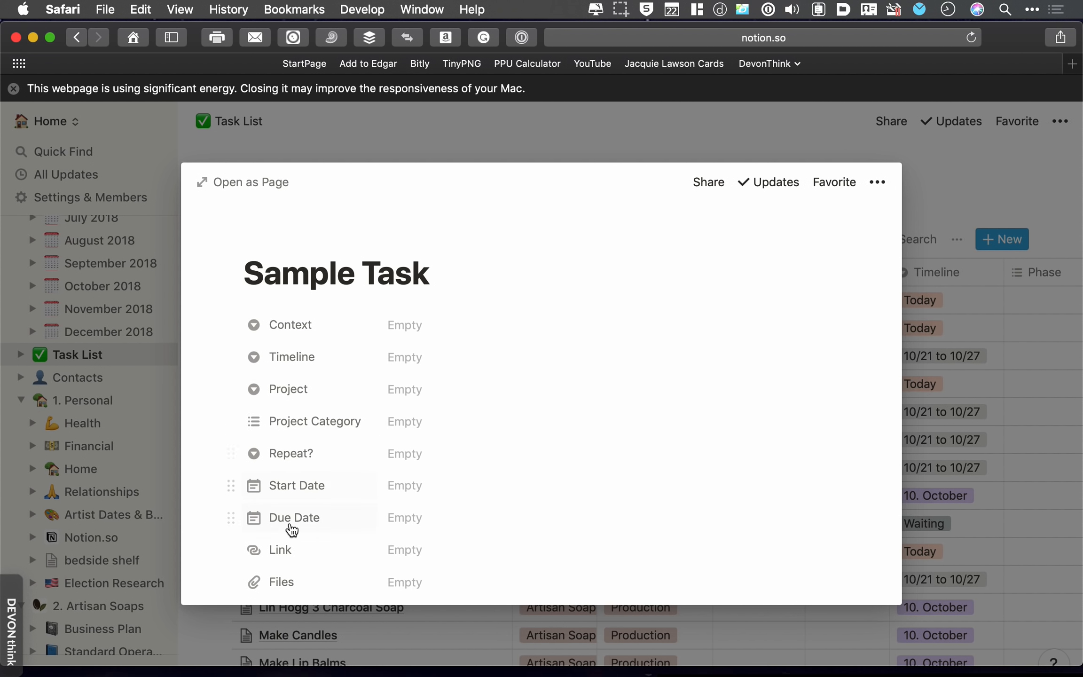
Step: Review the Repeat? options of Sample Task without choosing one, and close the task
{"action": "scroll", "coordinate": [407, 517], "scroll_direction": "down", "scroll_amount": 3}
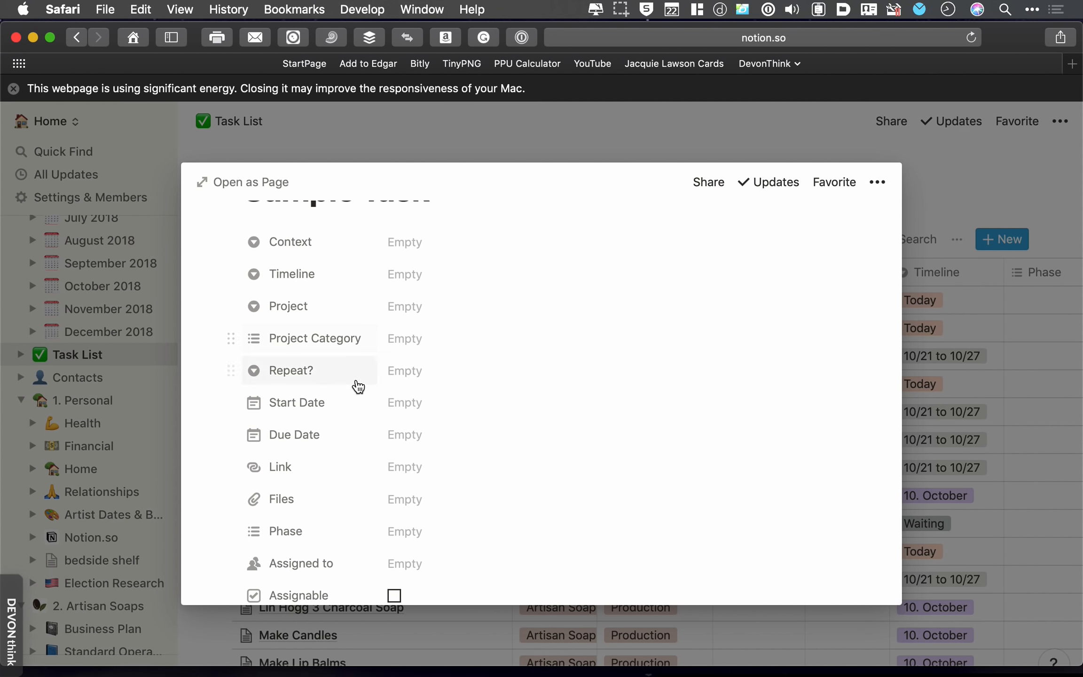
{"action": "left_click", "coordinate": [414, 370]}
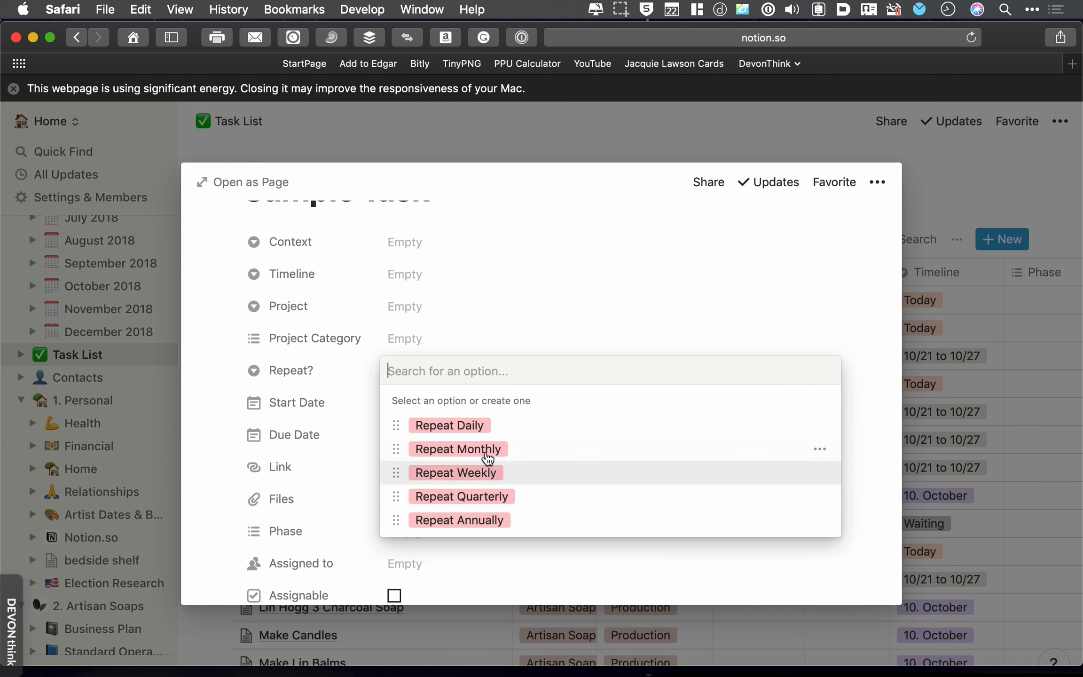
{"action": "left_click", "coordinate": [582, 144]}
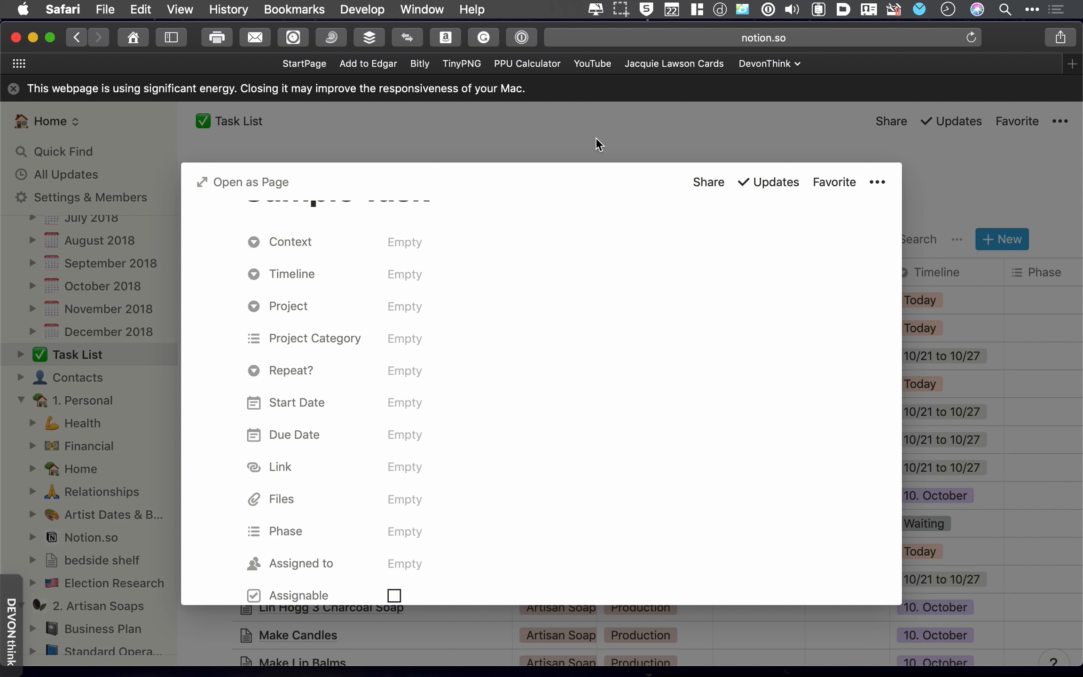
{"action": "left_click", "coordinate": [593, 134]}
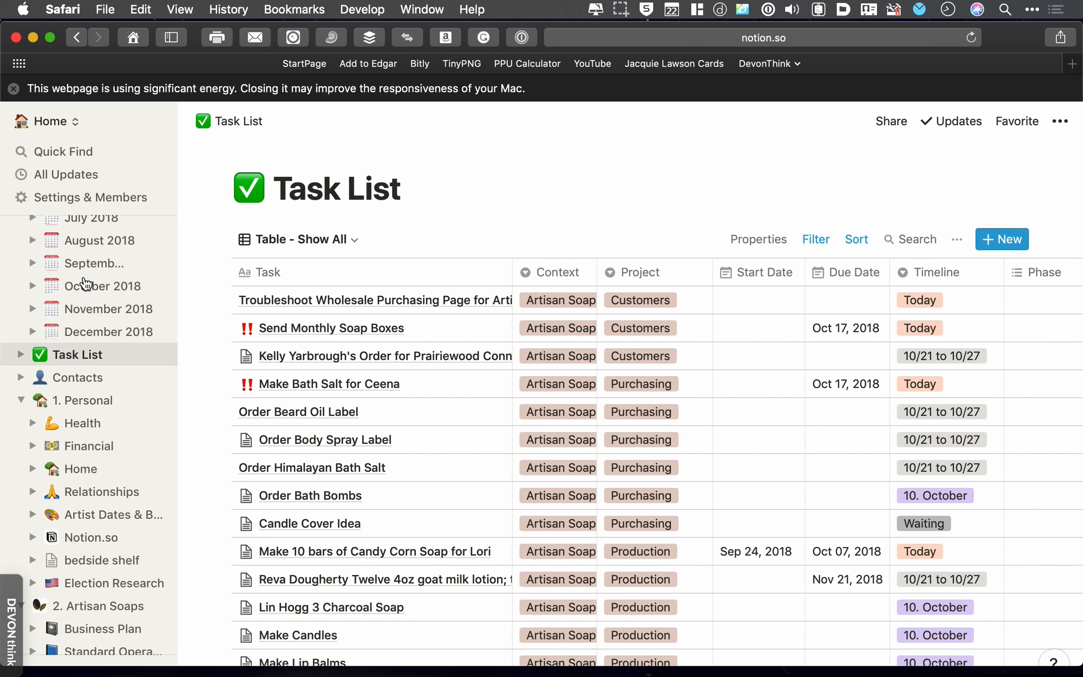
Step: Open the October 2018 page from the favorites and view its Task List board by timeline
{"action": "scroll", "coordinate": [84, 285], "scroll_direction": "up", "scroll_amount": 10}
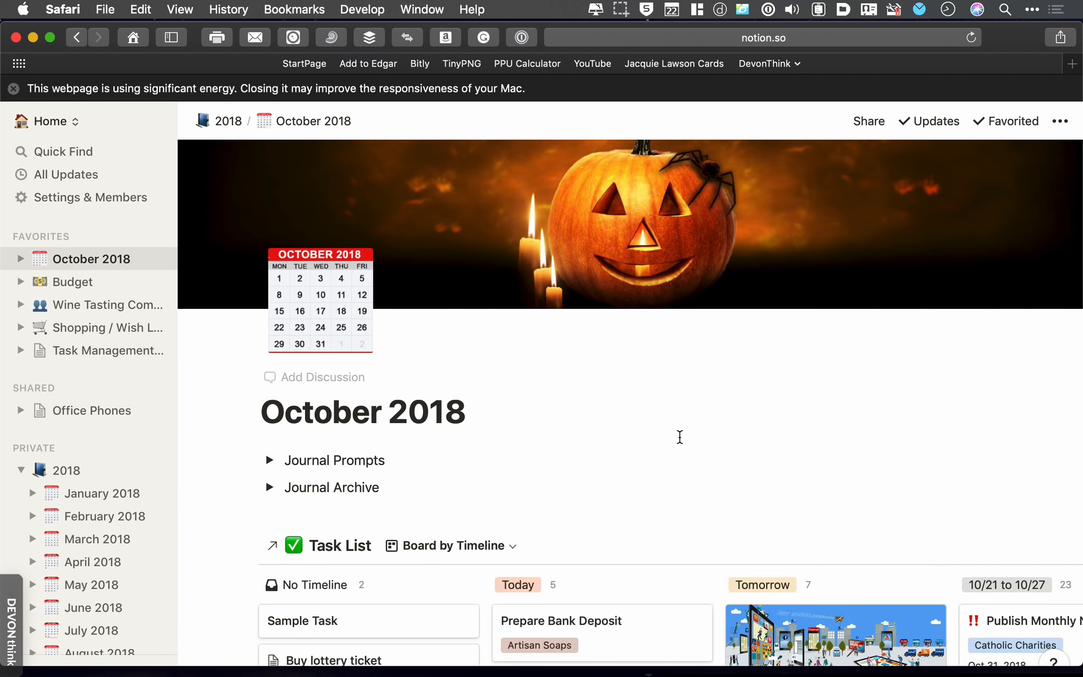
{"action": "scroll", "coordinate": [680, 437], "scroll_direction": "down", "scroll_amount": 8}
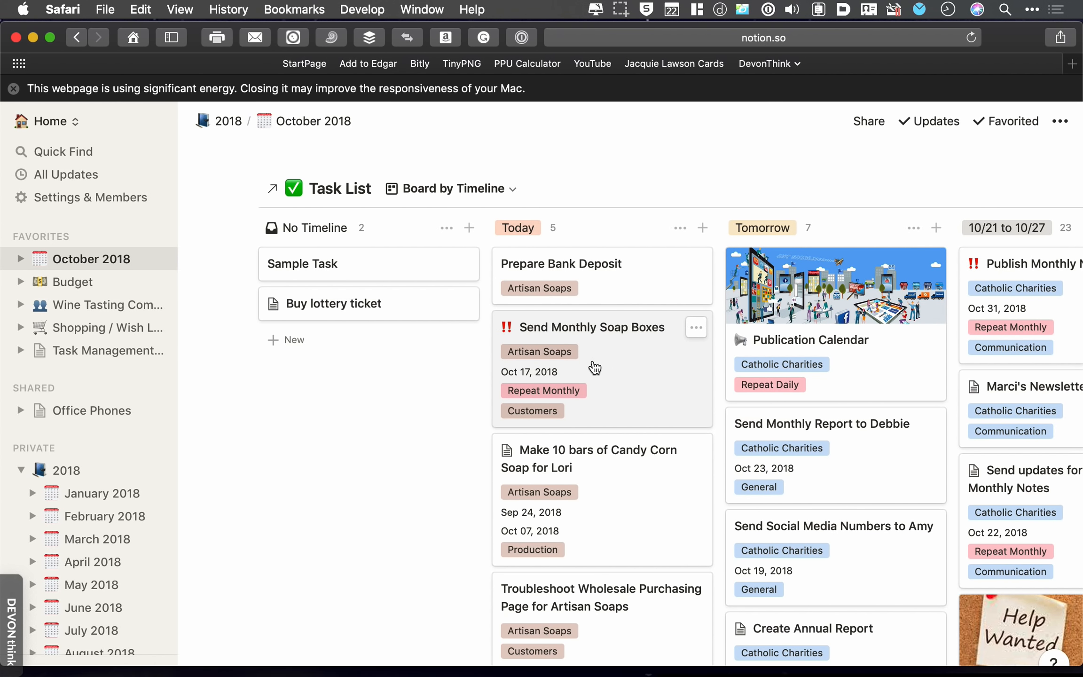
{"action": "scroll", "coordinate": [600, 368], "scroll_direction": "up", "scroll_amount": 3}
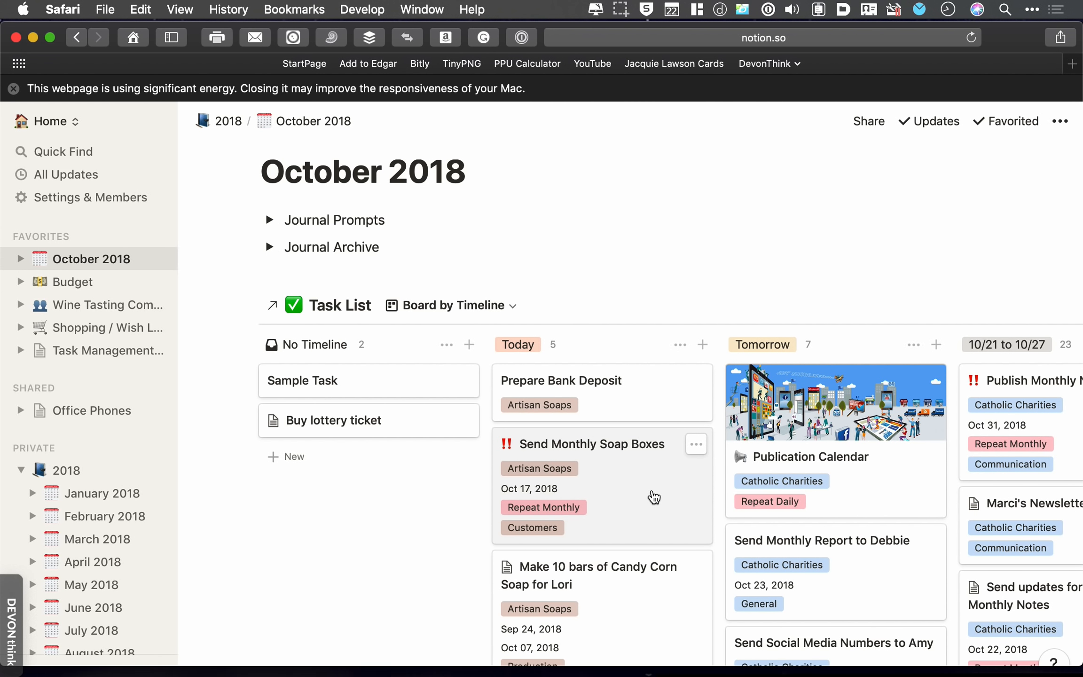
Step: Open the Send Monthly Soap Boxes task, examine its properties and Timeline options, and close it without changes
{"action": "left_click", "coordinate": [641, 509]}
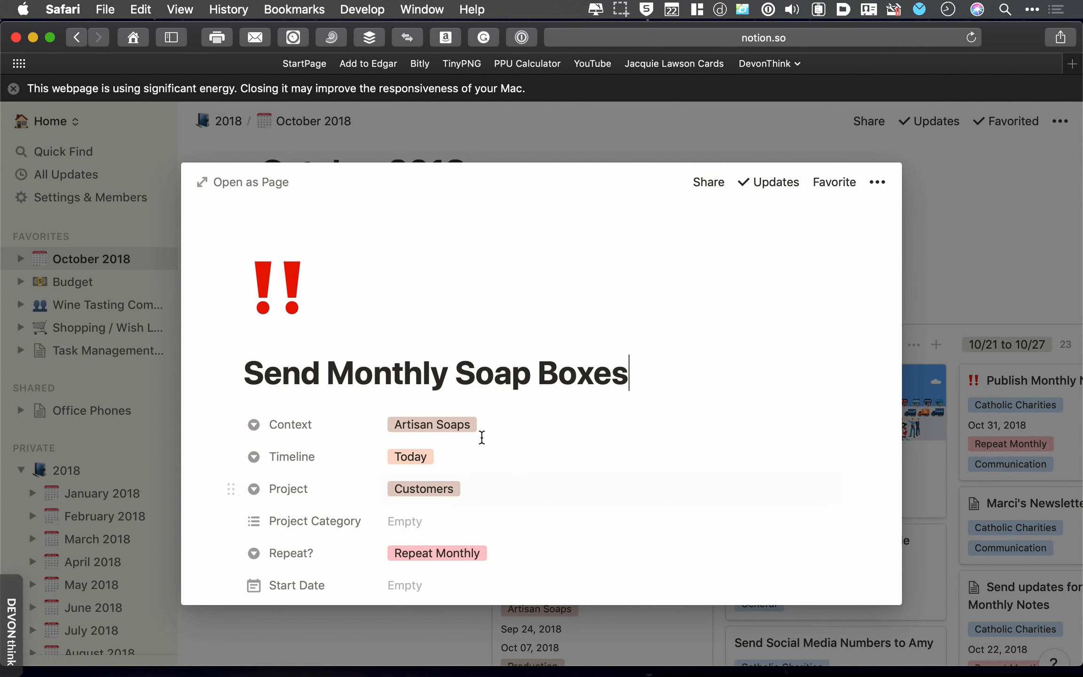
{"action": "scroll", "coordinate": [480, 430], "scroll_direction": "down", "scroll_amount": 2}
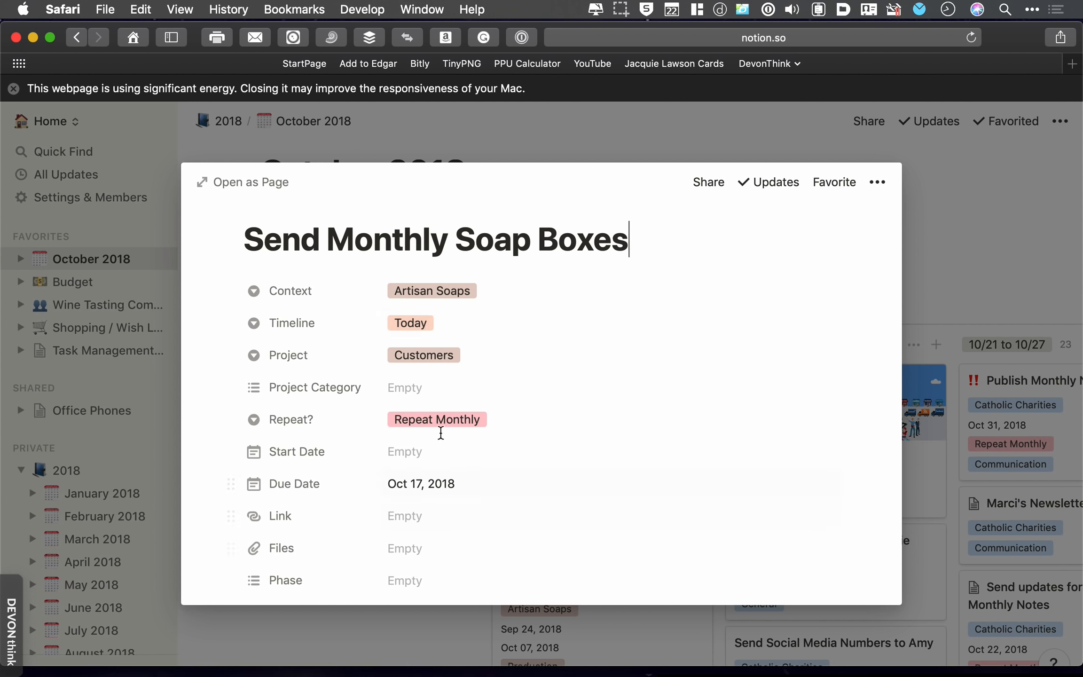
{"action": "left_click", "coordinate": [418, 322]}
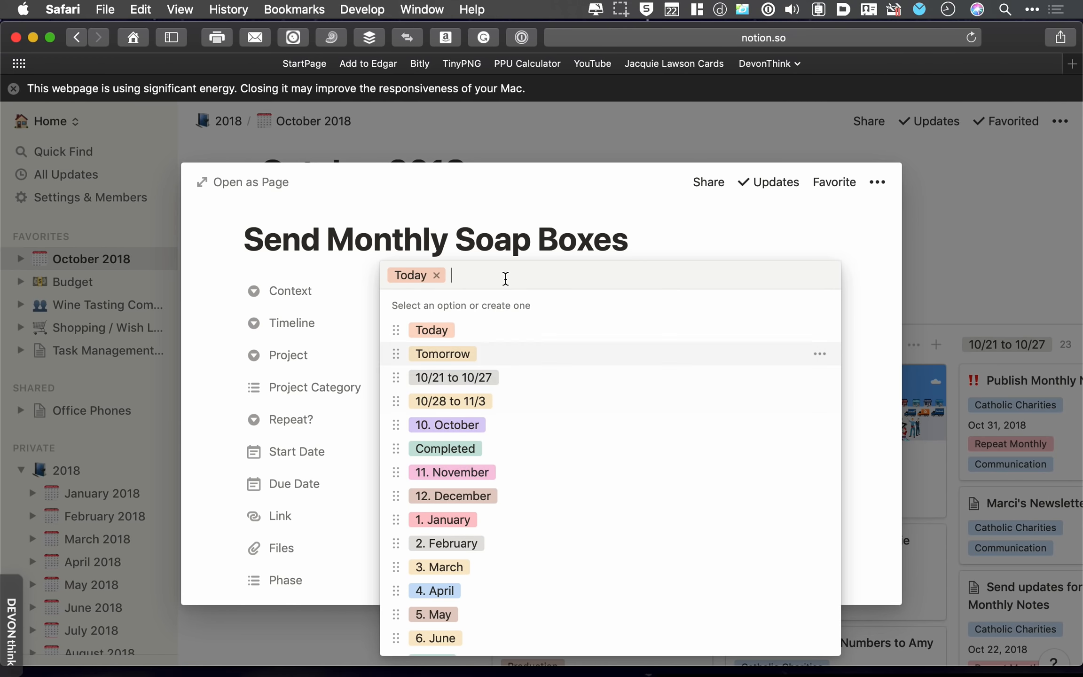
{"action": "left_click", "coordinate": [507, 203]}
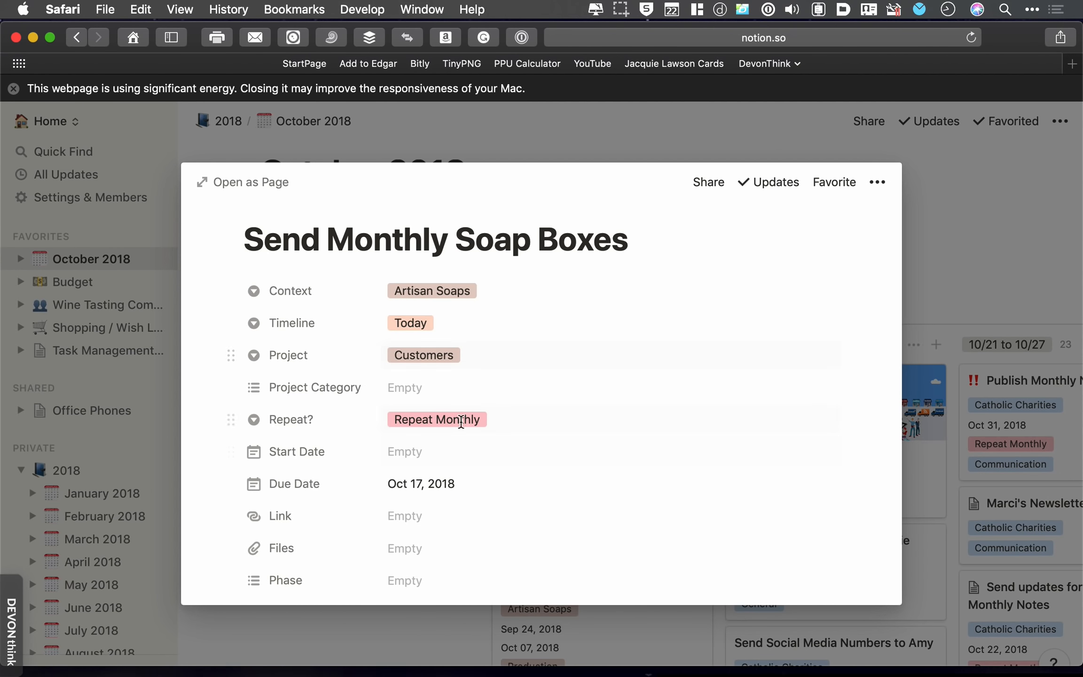
{"action": "left_click", "coordinate": [640, 134]}
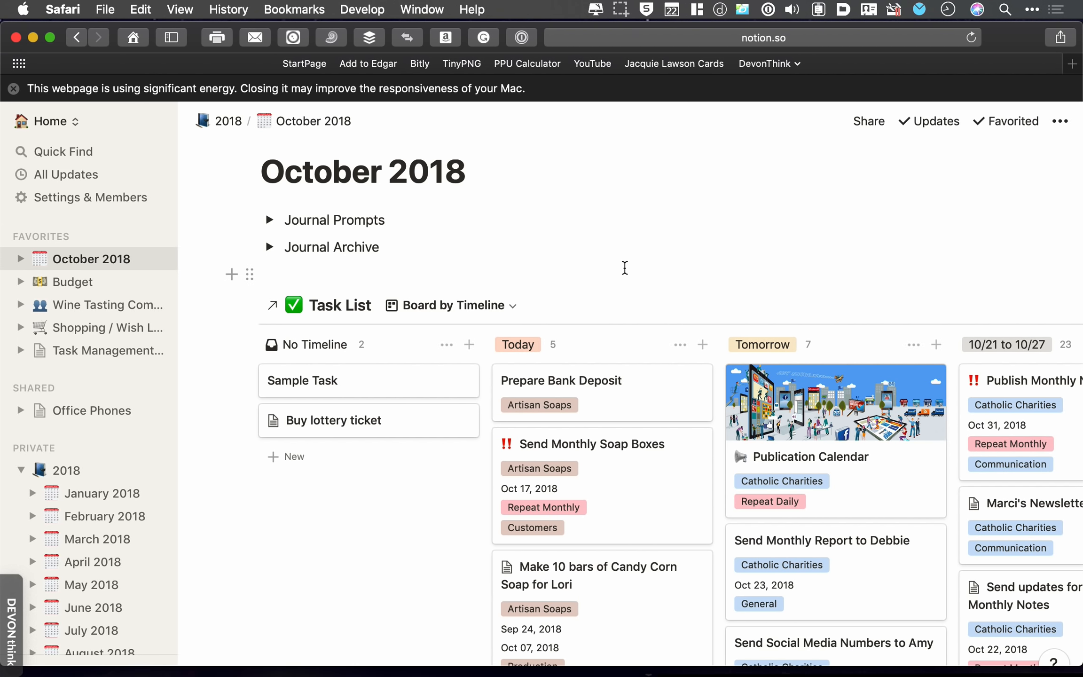
Step: Switch the October 2018 page's Task List to the Due Dates calendar view and look over the month
{"action": "left_click", "coordinate": [460, 308]}
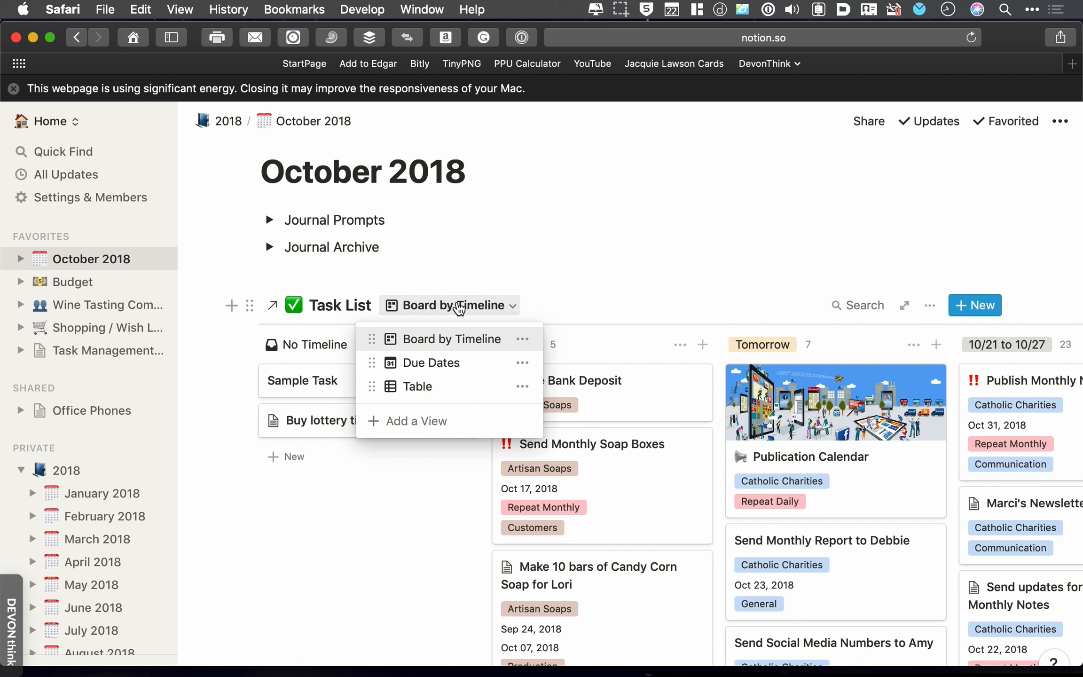
{"action": "left_click", "coordinate": [409, 364]}
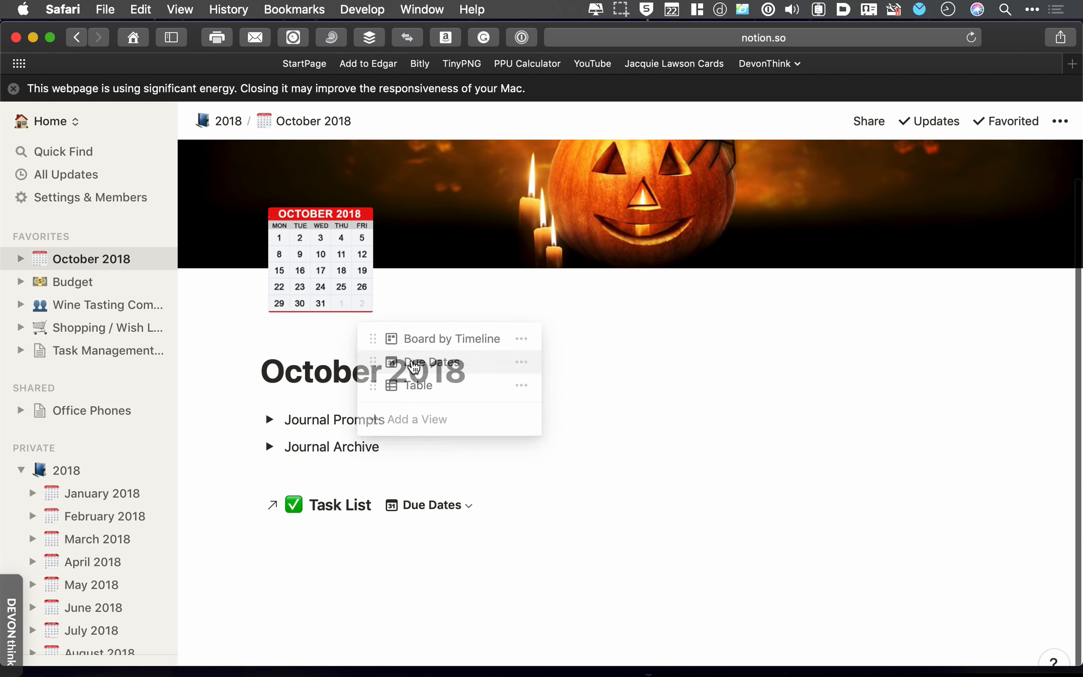
{"action": "scroll", "coordinate": [659, 454], "scroll_direction": "down", "scroll_amount": 10}
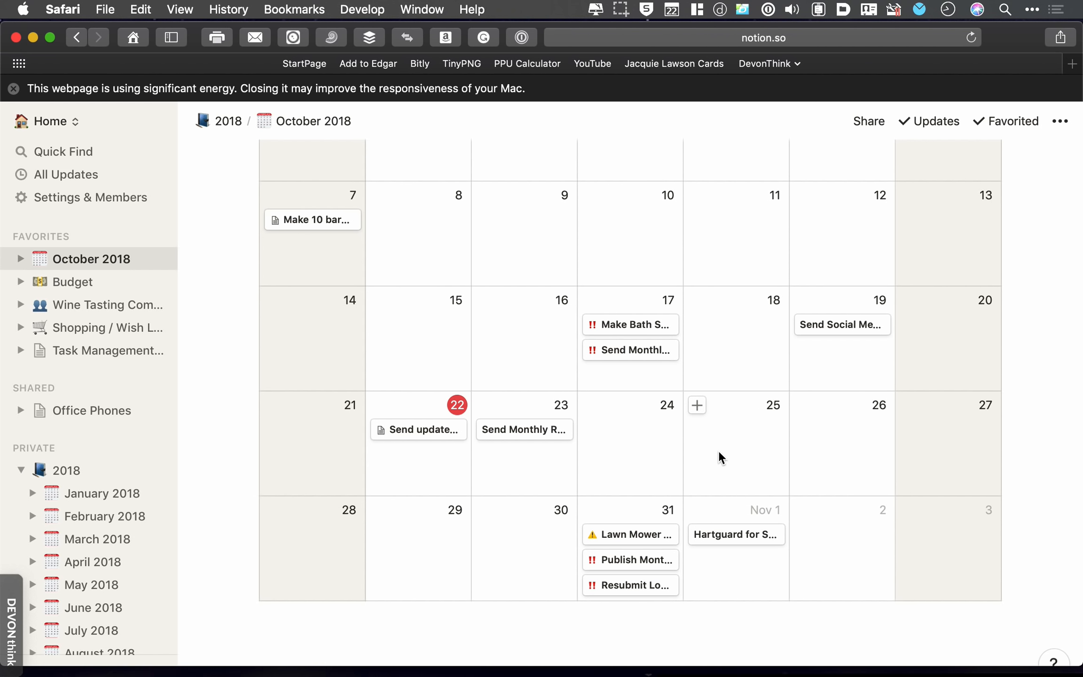
{"action": "scroll", "coordinate": [677, 356], "scroll_direction": "up", "scroll_amount": 4}
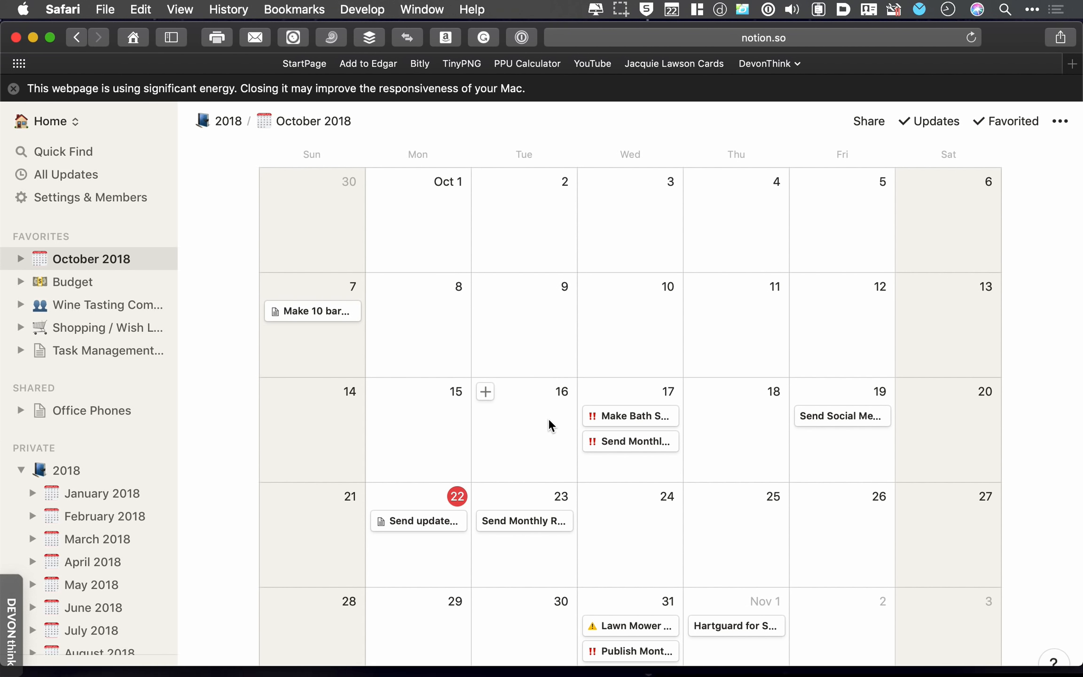
Step: Open the Make Bath Salt task on October 17 and view its Due Date settings without changing the date
{"action": "left_click", "coordinate": [650, 426]}
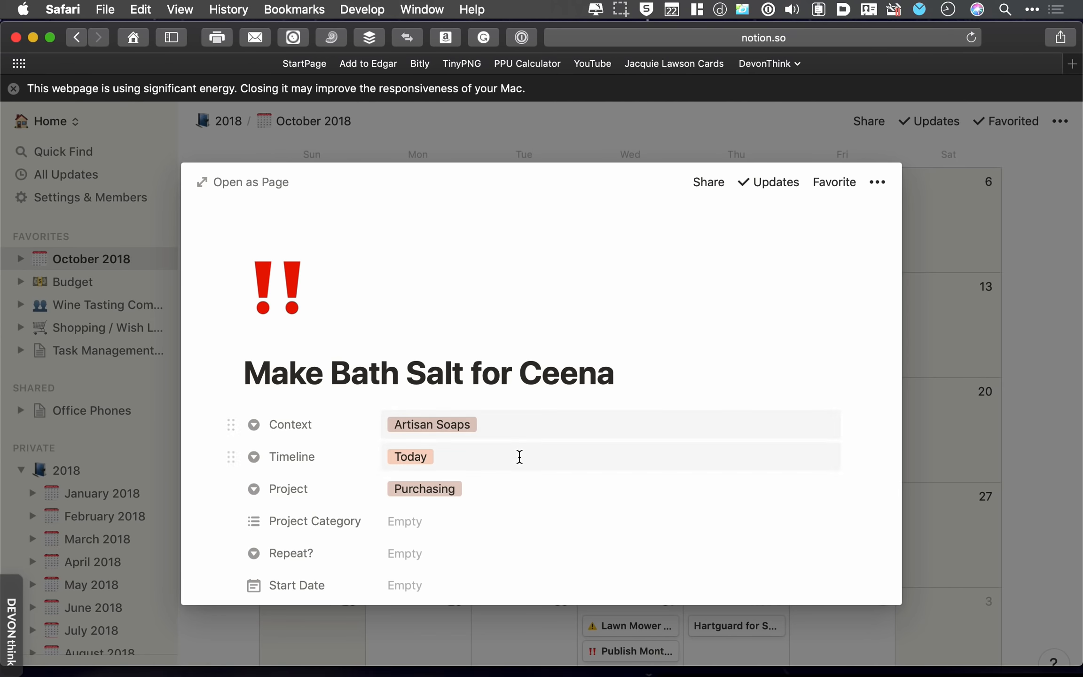
{"action": "scroll", "coordinate": [520, 457], "scroll_direction": "down", "scroll_amount": 6}
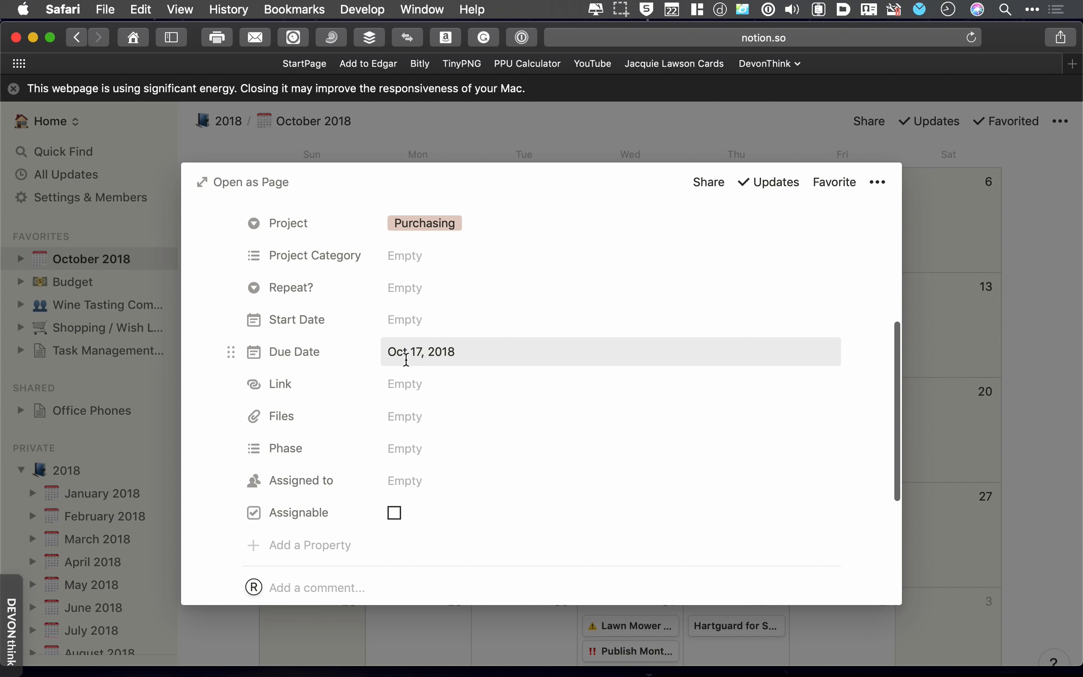
{"action": "left_click", "coordinate": [405, 359]}
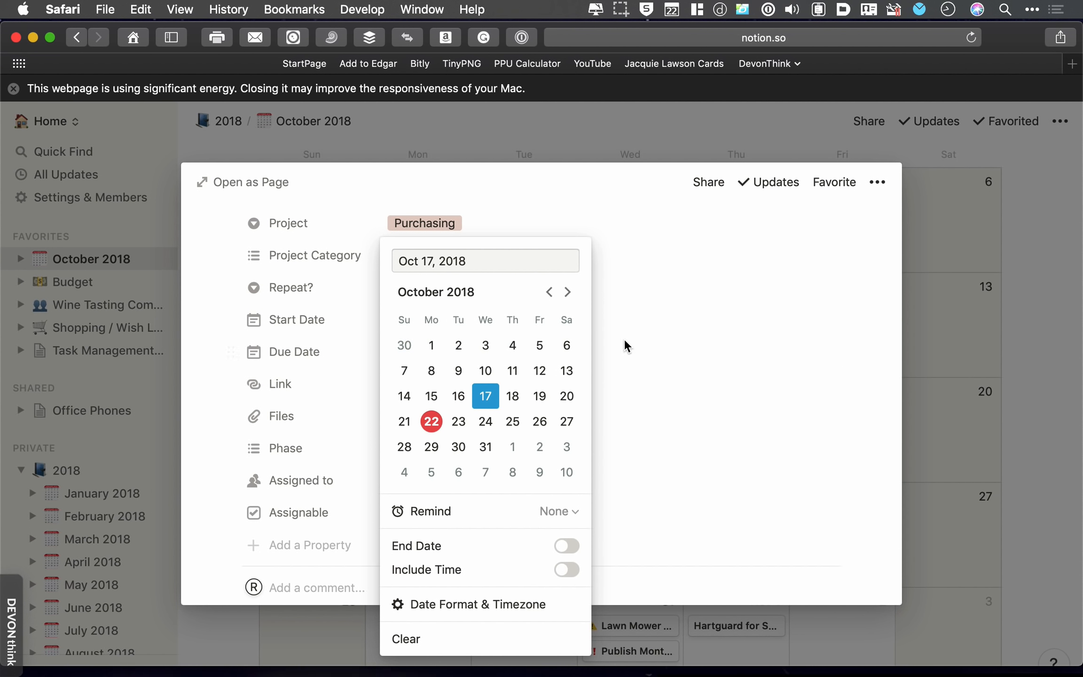
{"action": "left_click", "coordinate": [657, 331]}
Step: Set the Make Bath Salt task's Start Date to Oct 22, 2018, trying an end date of Oct 26, 2018 and removing it
{"action": "left_click", "coordinate": [416, 320]}
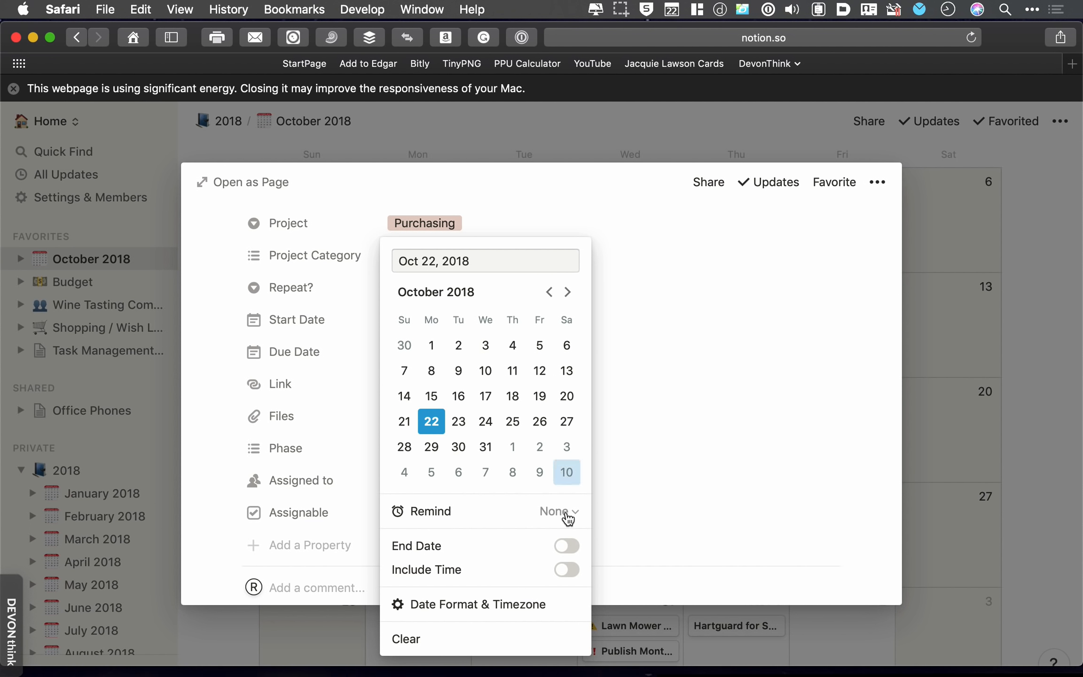
{"action": "left_click", "coordinate": [568, 546]}
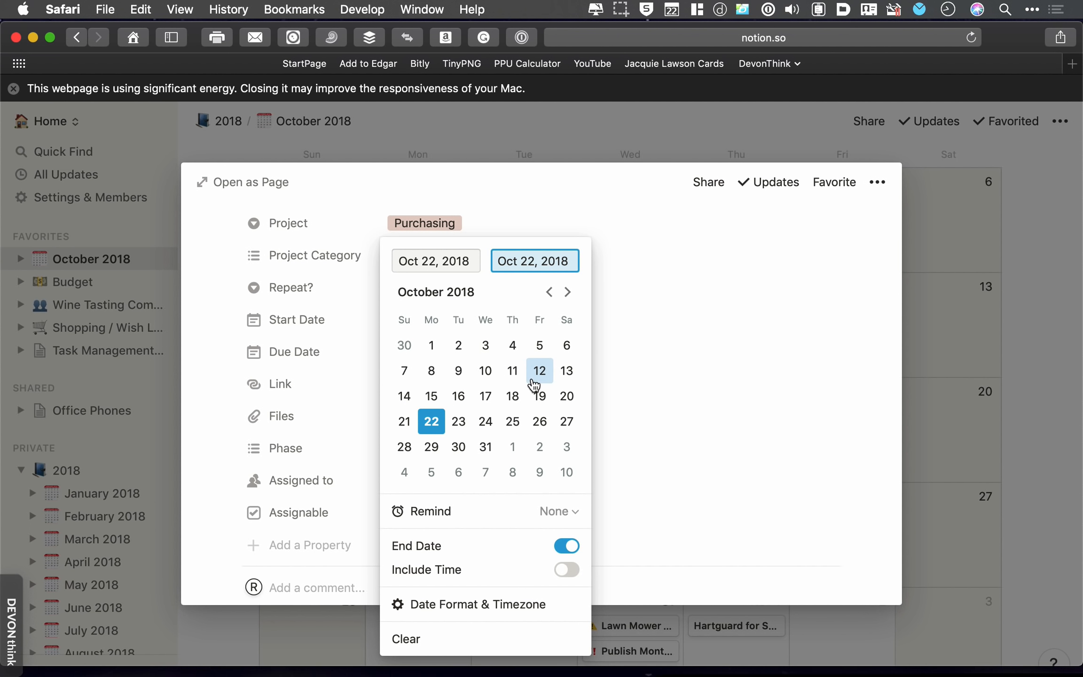
{"action": "left_click", "coordinate": [548, 425]}
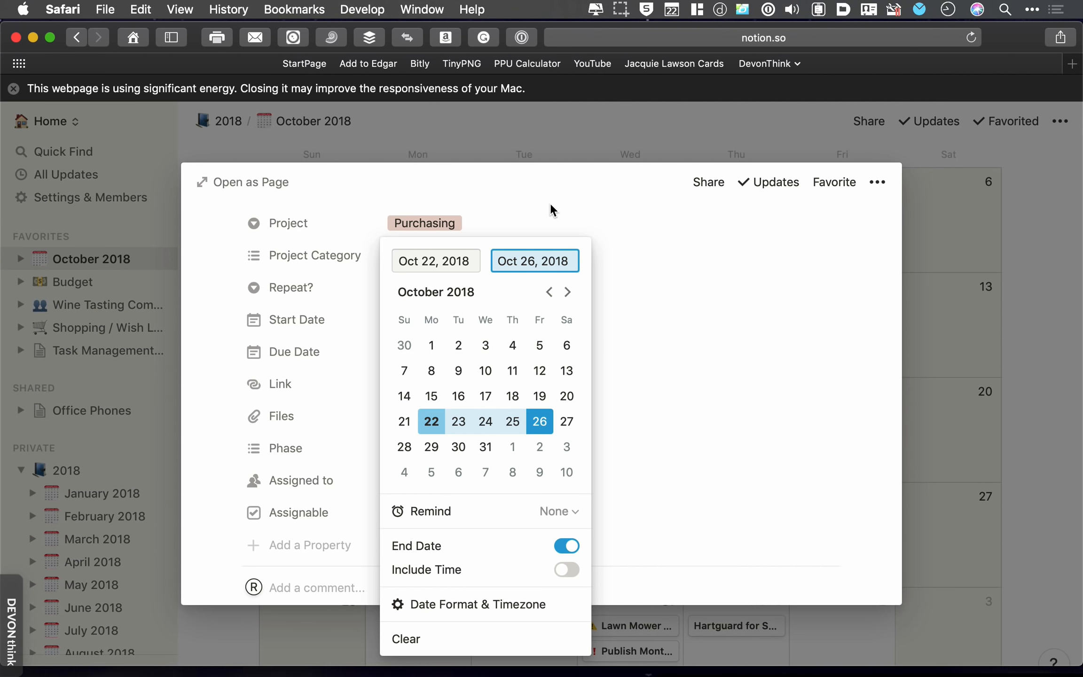
{"action": "left_click", "coordinate": [567, 546]}
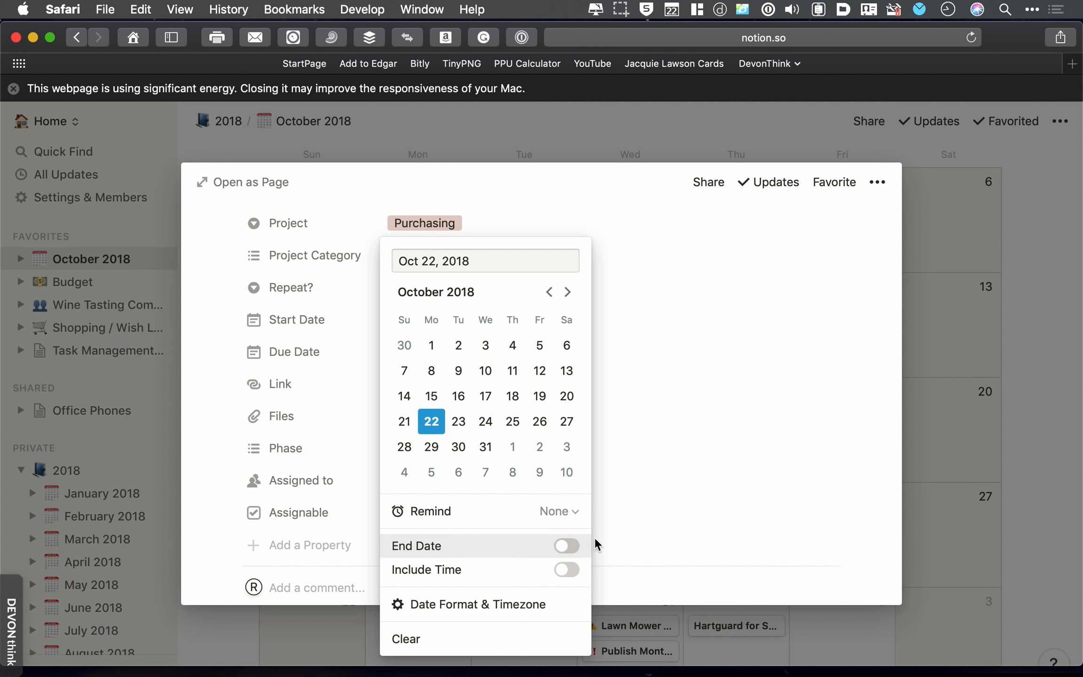
{"action": "left_click", "coordinate": [641, 522]}
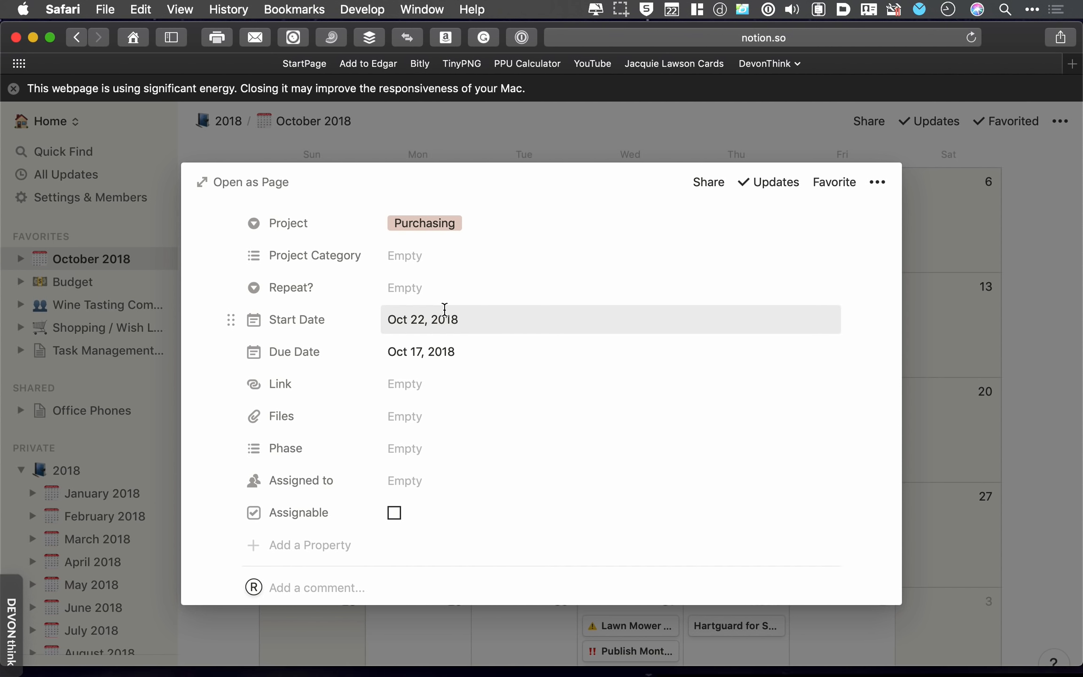
Step: Clear the Make Bath Salt task's Start Date and close the task
{"action": "left_click", "coordinate": [434, 312]}
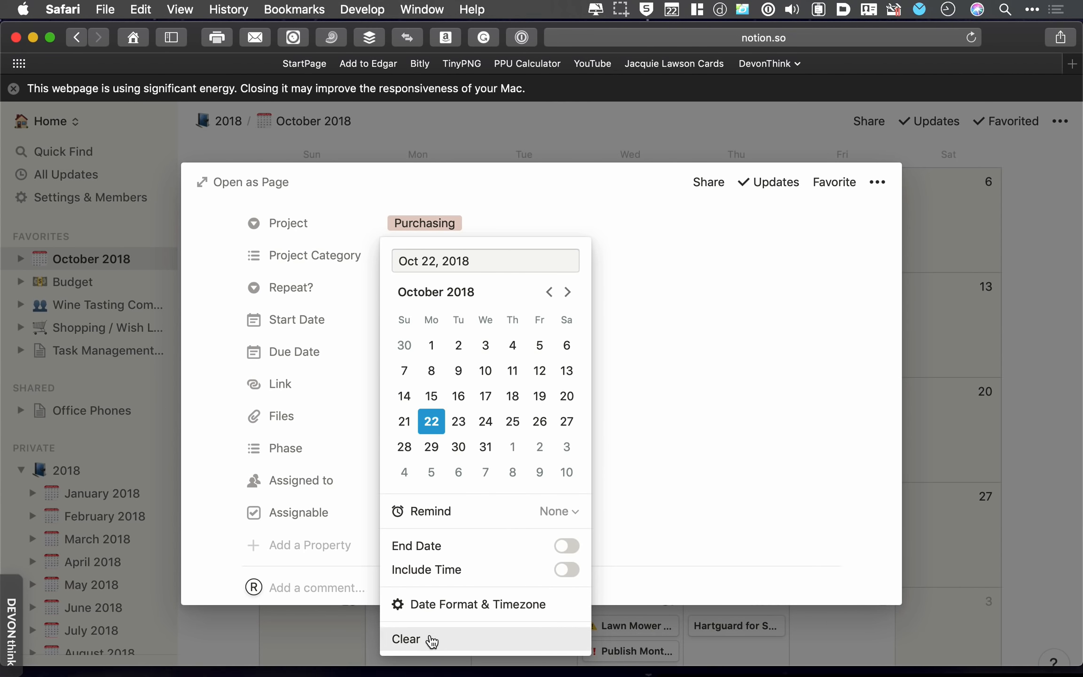
{"action": "left_click", "coordinate": [428, 639]}
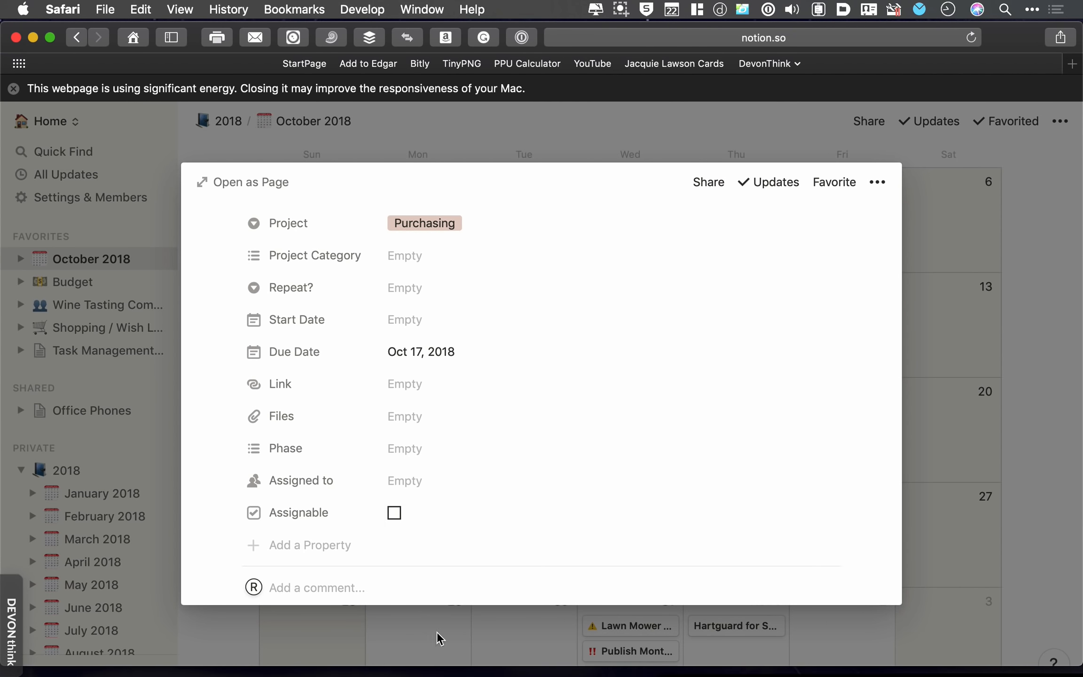
{"action": "left_click", "coordinate": [587, 128]}
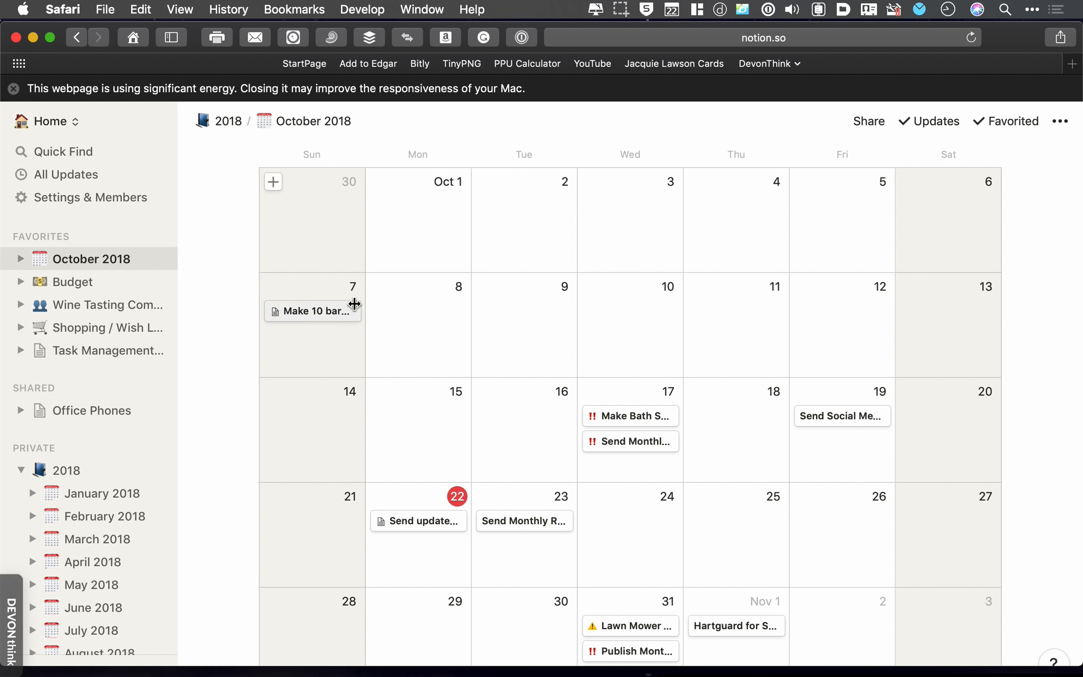
Step: Open the main Task List page and display it in the Board by Timeline view
{"action": "scroll", "coordinate": [339, 329], "scroll_direction": "up", "scroll_amount": 6}
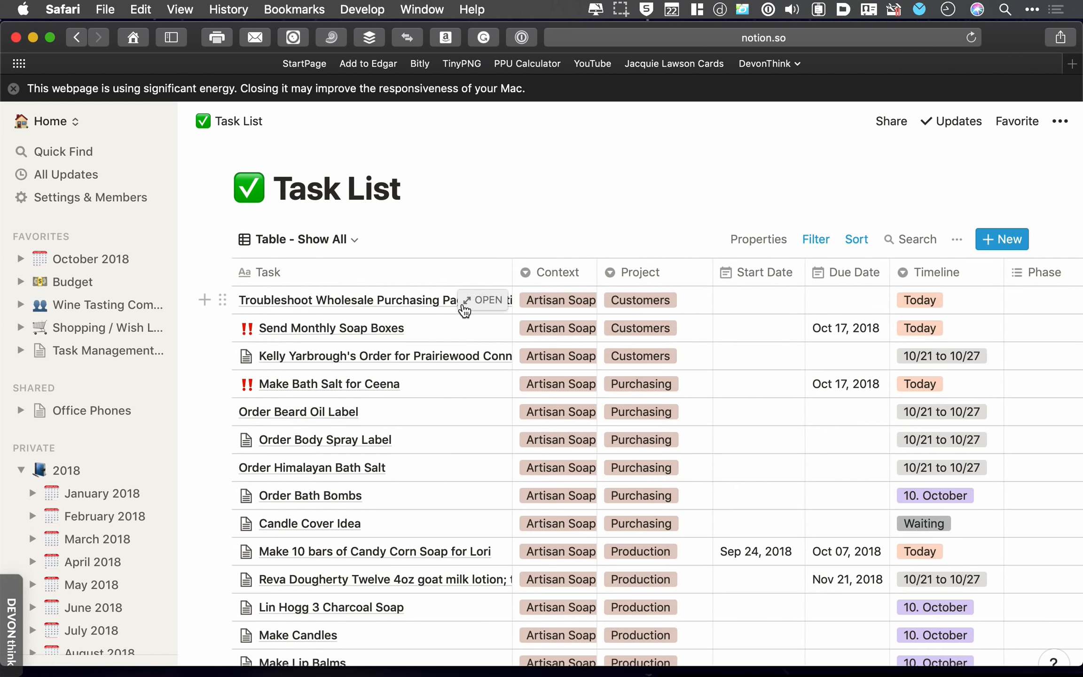
{"action": "left_click", "coordinate": [331, 240]}
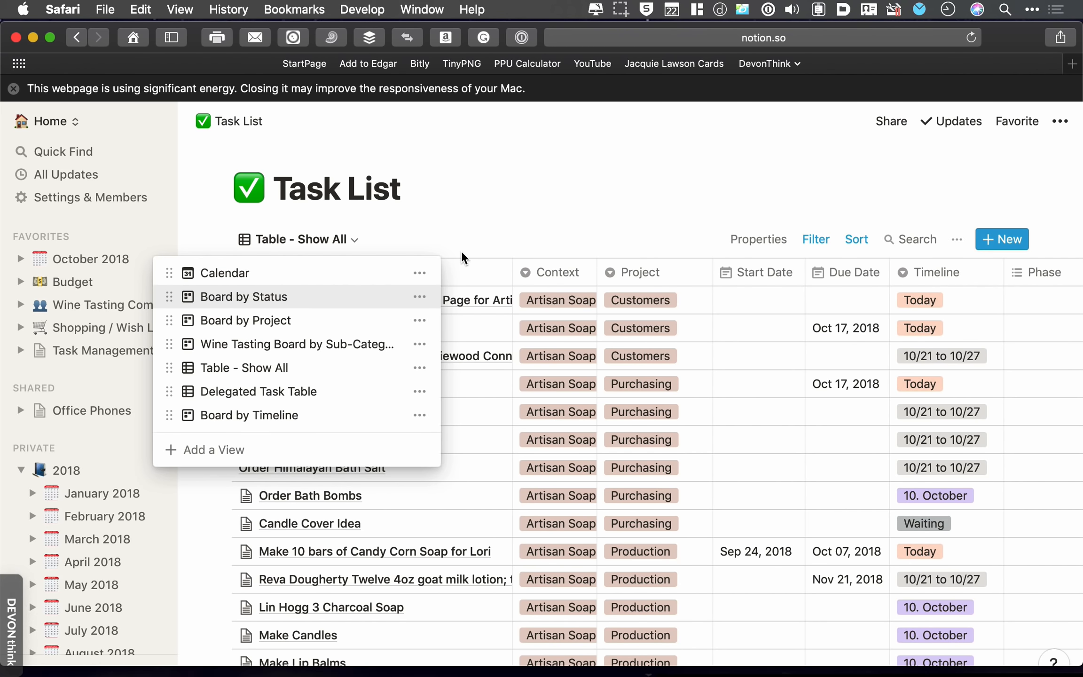
{"action": "key", "text": "Return"}
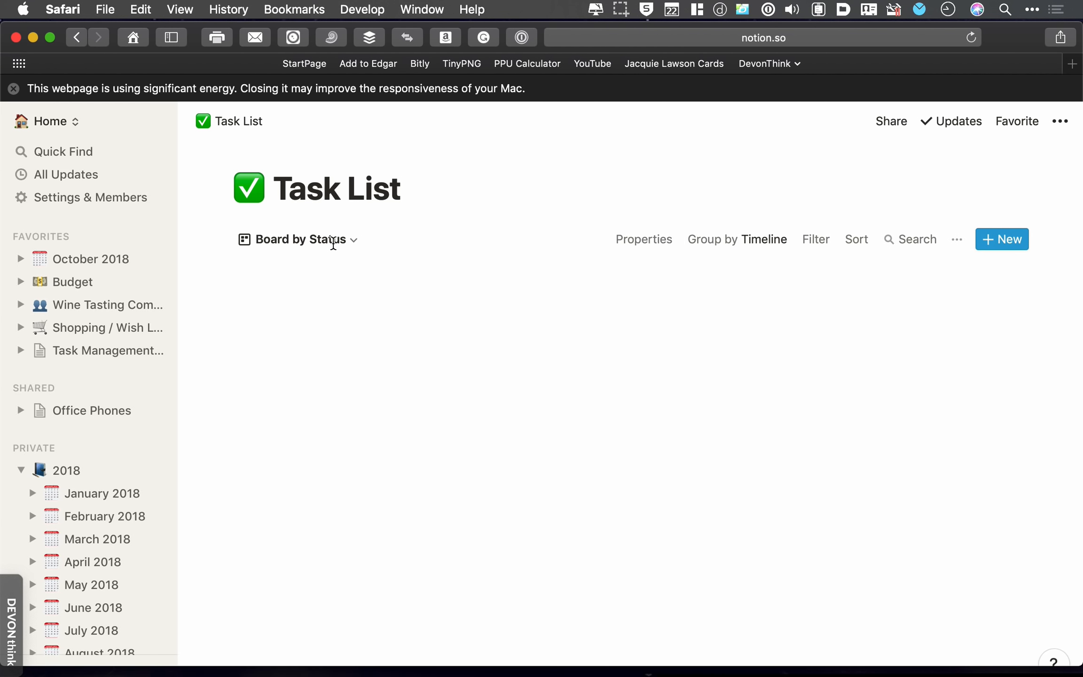
{"action": "left_click", "coordinate": [333, 242]}
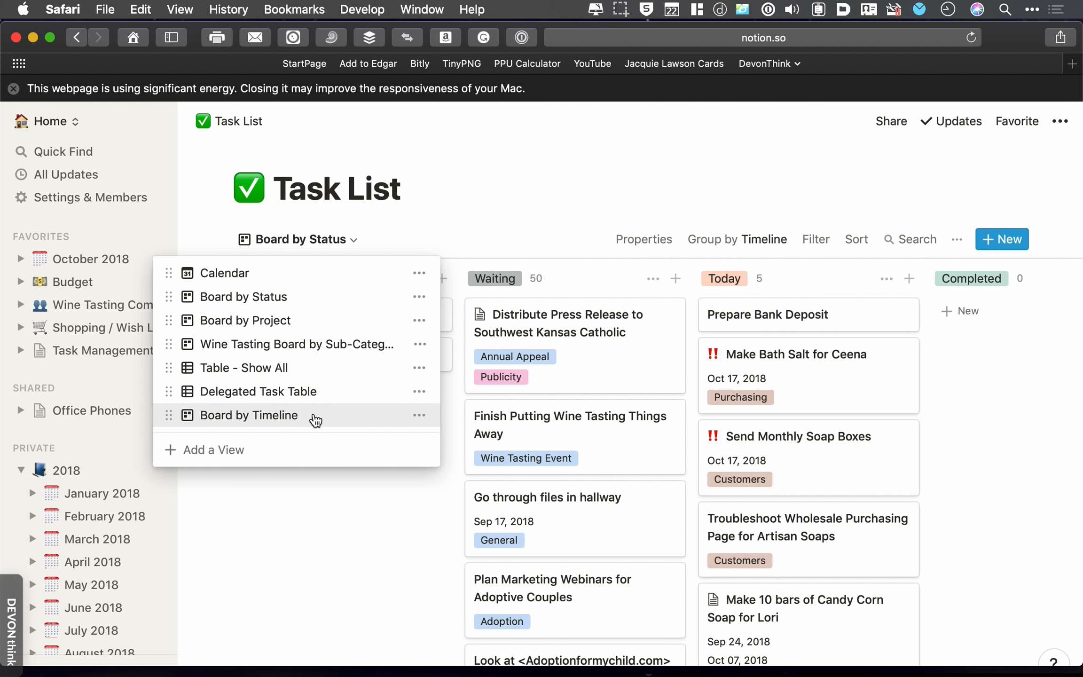
{"action": "left_click", "coordinate": [293, 416]}
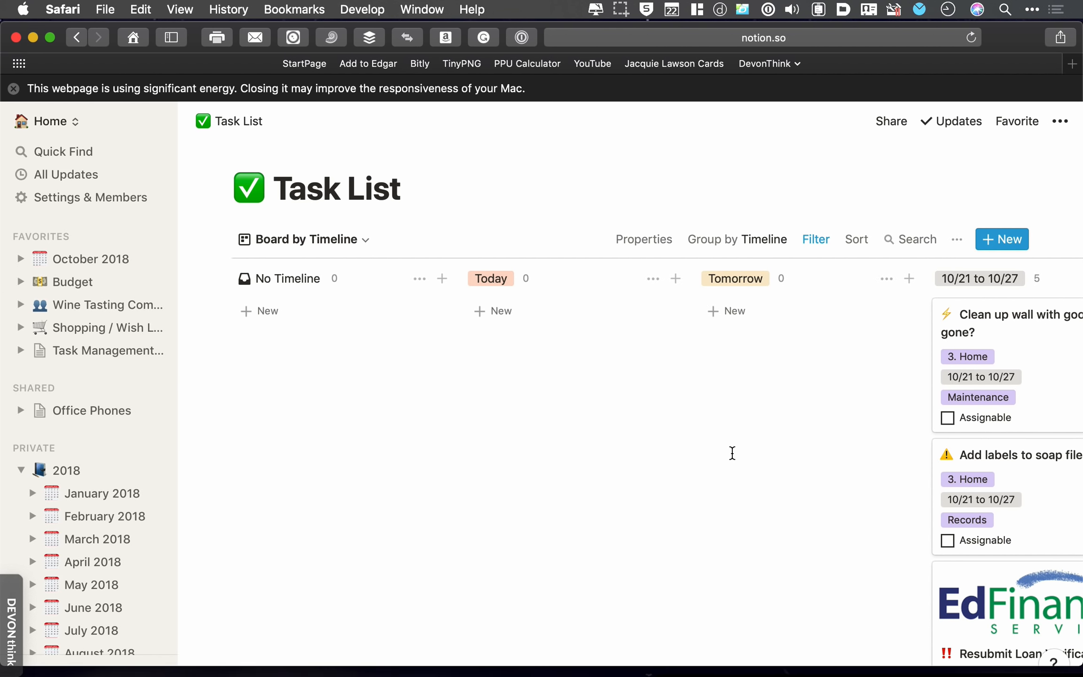
Step: Remove the Context is Personal filter from the Board by Timeline view and return to its No Timeline column
{"action": "scroll", "coordinate": [713, 500], "scroll_direction": "right", "scroll_amount": 5}
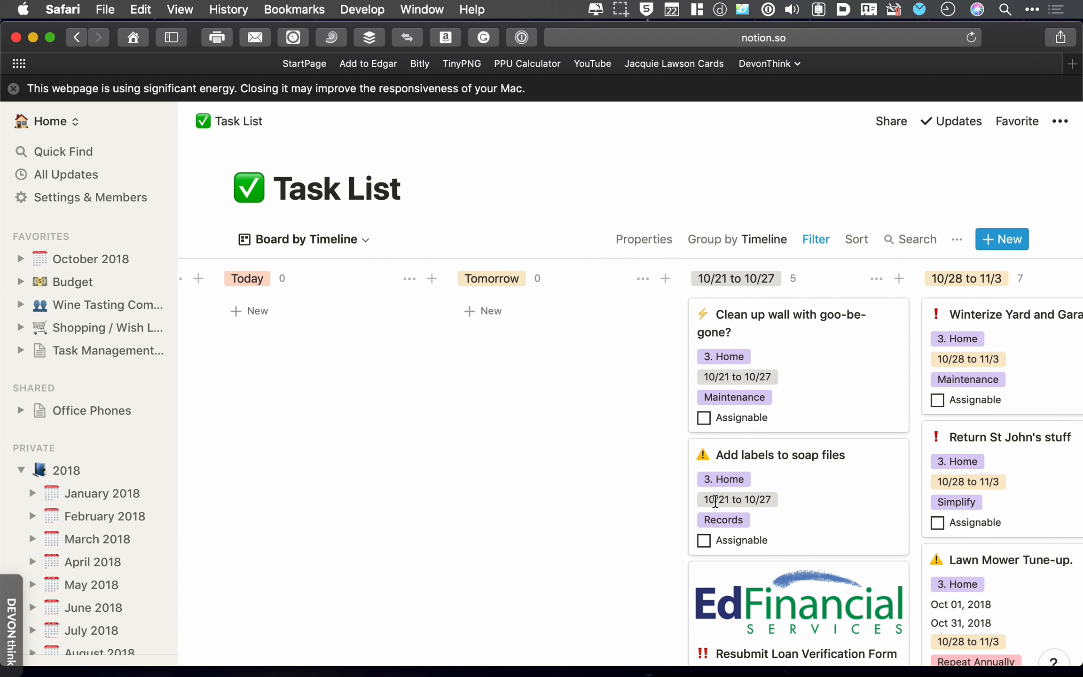
{"action": "left_click", "coordinate": [815, 239]}
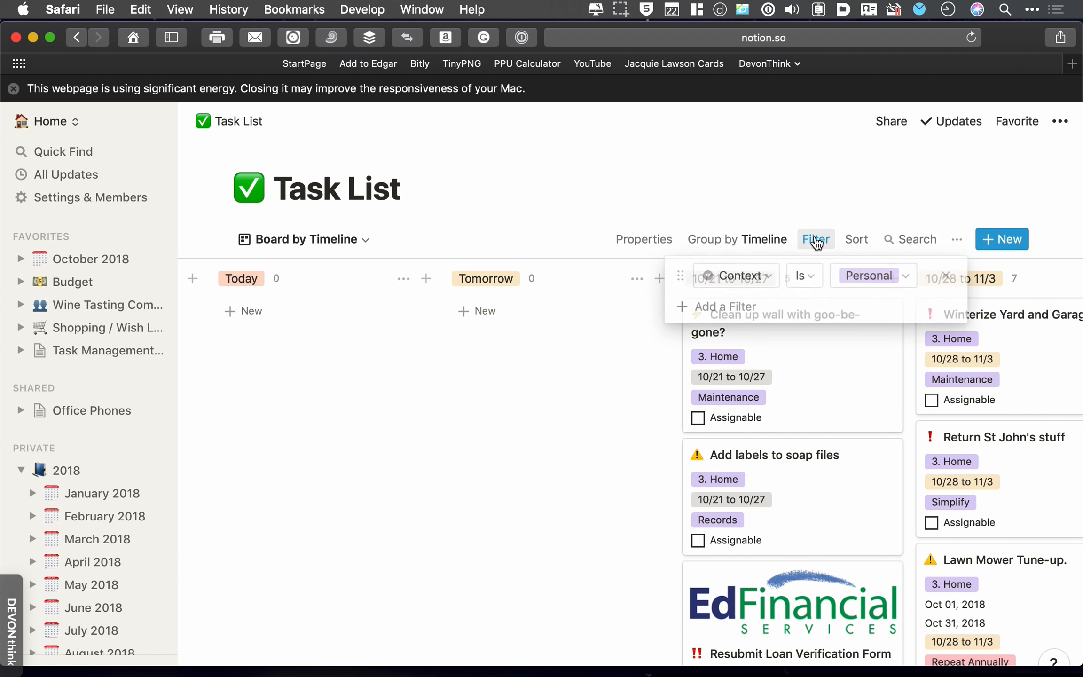
{"action": "left_click", "coordinate": [944, 278]}
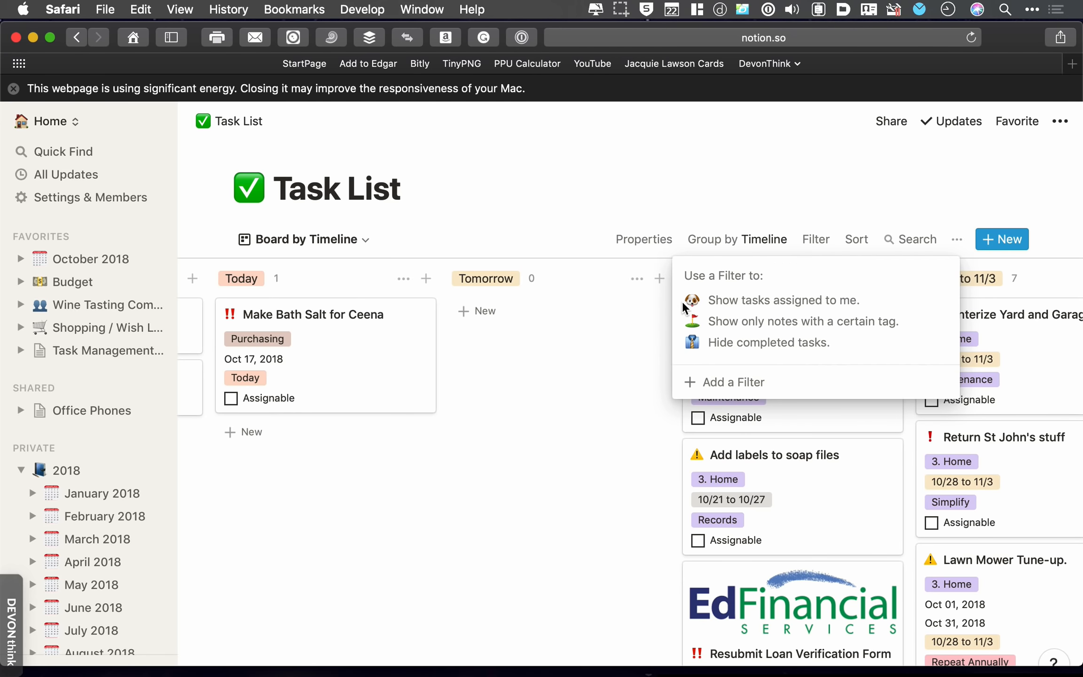
{"action": "left_click", "coordinate": [607, 204]}
{"action": "scroll", "coordinate": [513, 561], "scroll_direction": "left", "scroll_amount": 5}
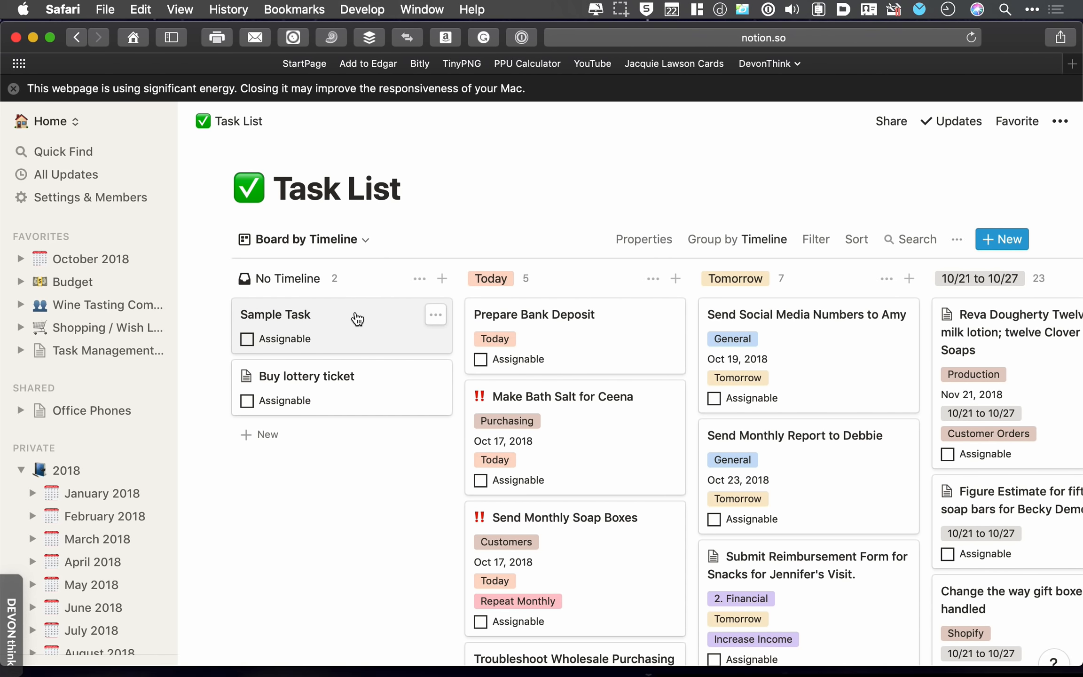
Step: Open the Task Management in Notion page
{"action": "scroll", "coordinate": [82, 536], "scroll_direction": "down", "scroll_amount": 20}
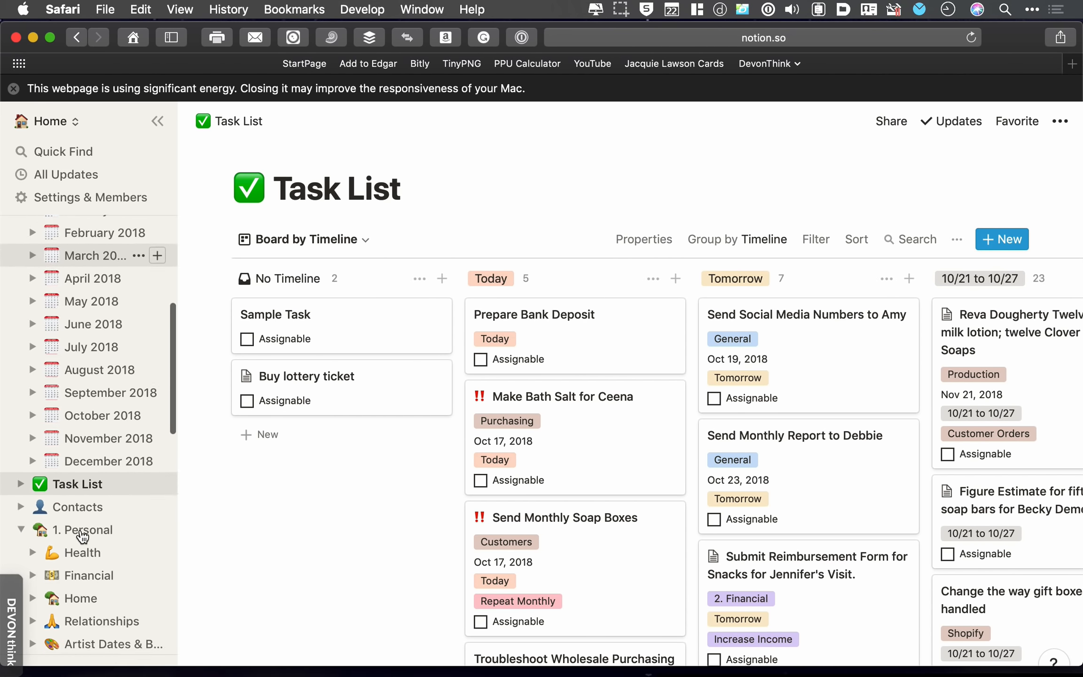
{"action": "scroll", "coordinate": [82, 536], "scroll_direction": "down", "scroll_amount": 10}
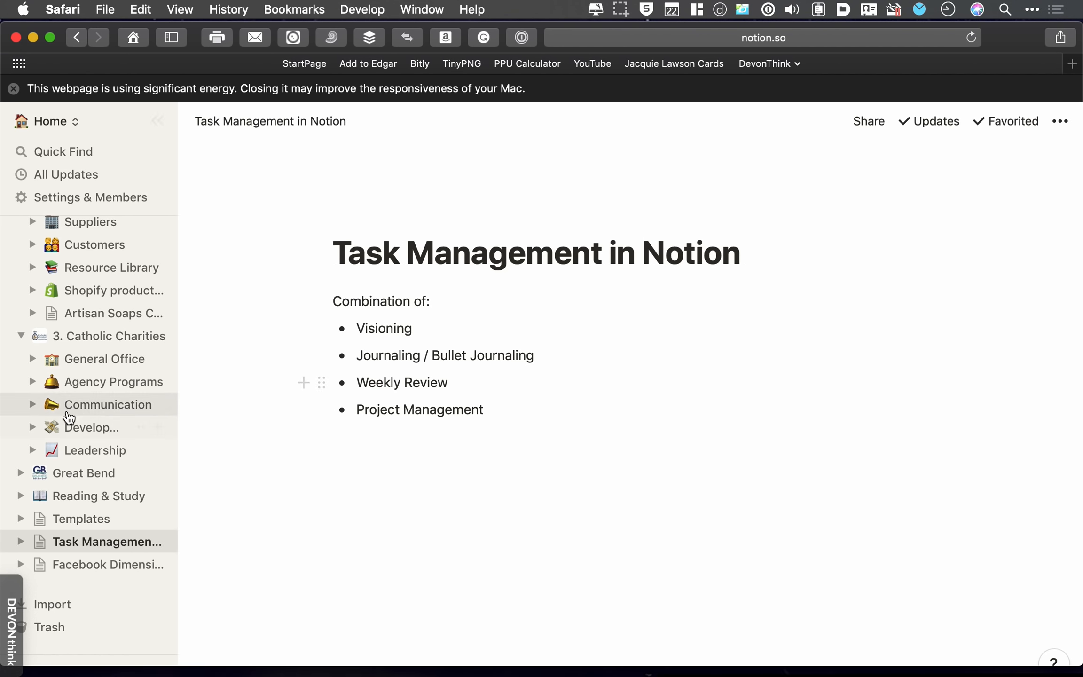
Step: Collapse the 2018 and 1. Personal page groups in the private page list
{"action": "scroll", "coordinate": [71, 339], "scroll_direction": "up", "scroll_amount": 10}
{"action": "scroll", "coordinate": [73, 338], "scroll_direction": "up", "scroll_amount": 3}
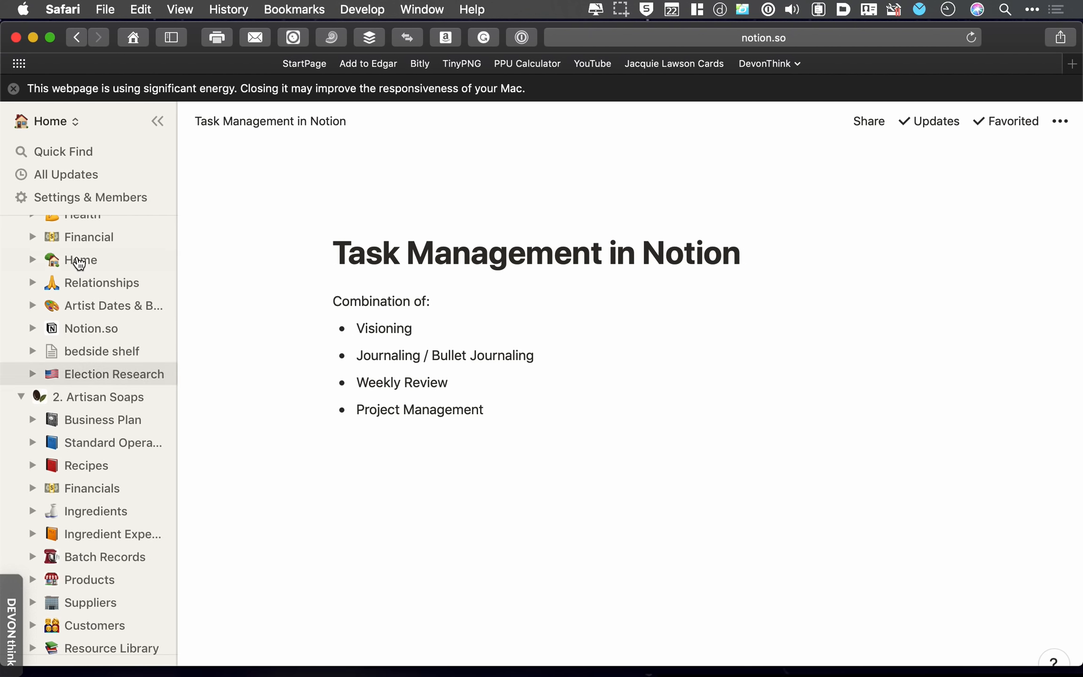
{"action": "scroll", "coordinate": [80, 261], "scroll_direction": "up", "scroll_amount": 6}
{"action": "scroll", "coordinate": [79, 264], "scroll_direction": "up", "scroll_amount": 3}
{"action": "scroll", "coordinate": [70, 433], "scroll_direction": "down", "scroll_amount": 5}
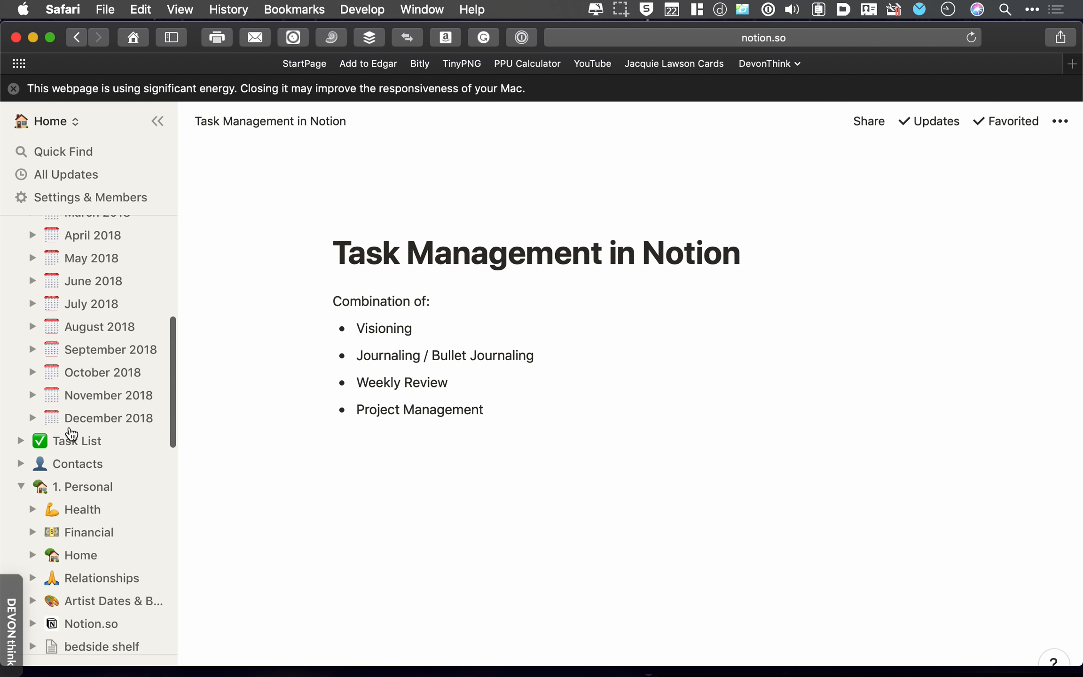
{"action": "scroll", "coordinate": [73, 407], "scroll_direction": "up", "scroll_amount": 5}
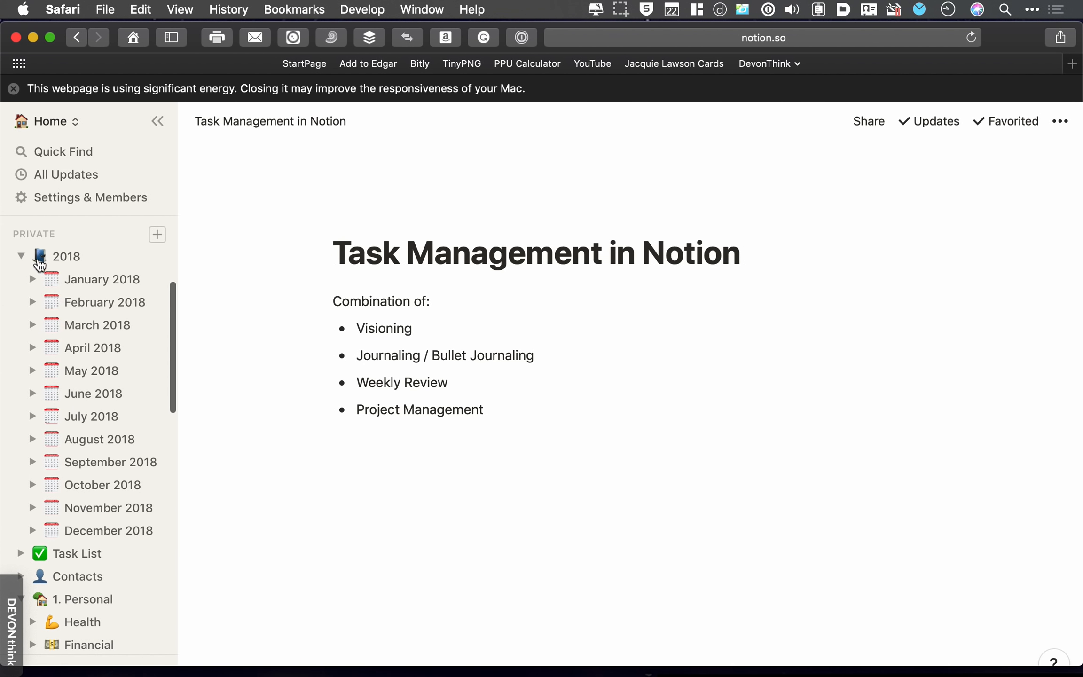
{"action": "left_click", "coordinate": [21, 256]}
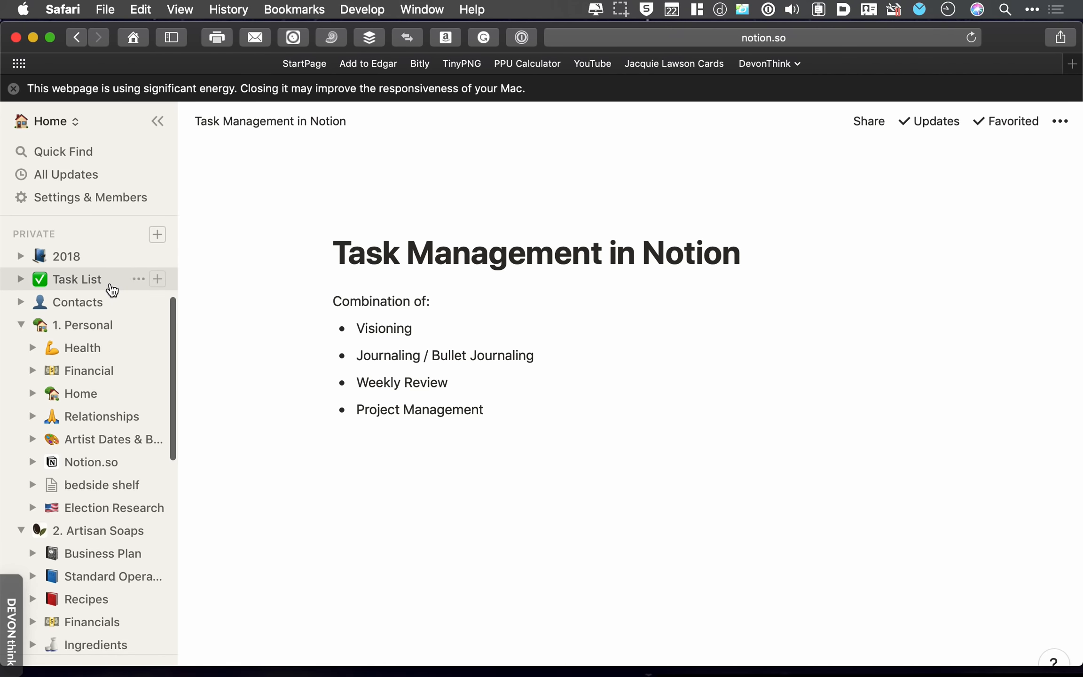
{"action": "left_click", "coordinate": [20, 324]}
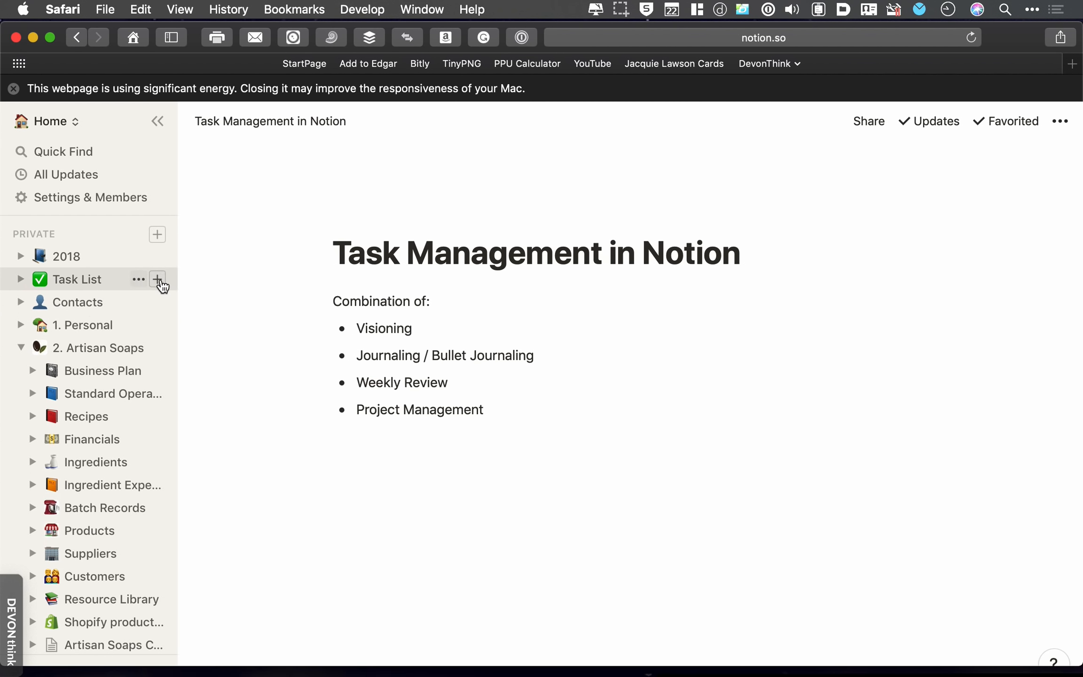
Step: Quickly add a blank page inside Task List twice, viewing its empty task properties and closing it each time without entering anything
{"action": "left_click", "coordinate": [157, 279]}
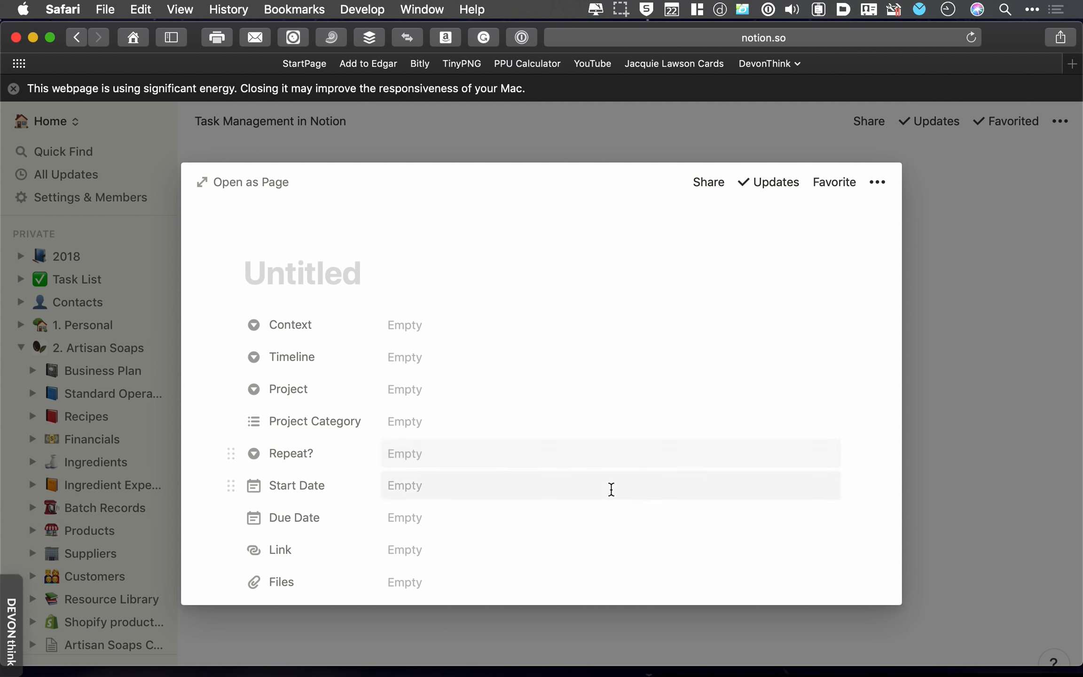
{"action": "left_click", "coordinate": [1026, 427]}
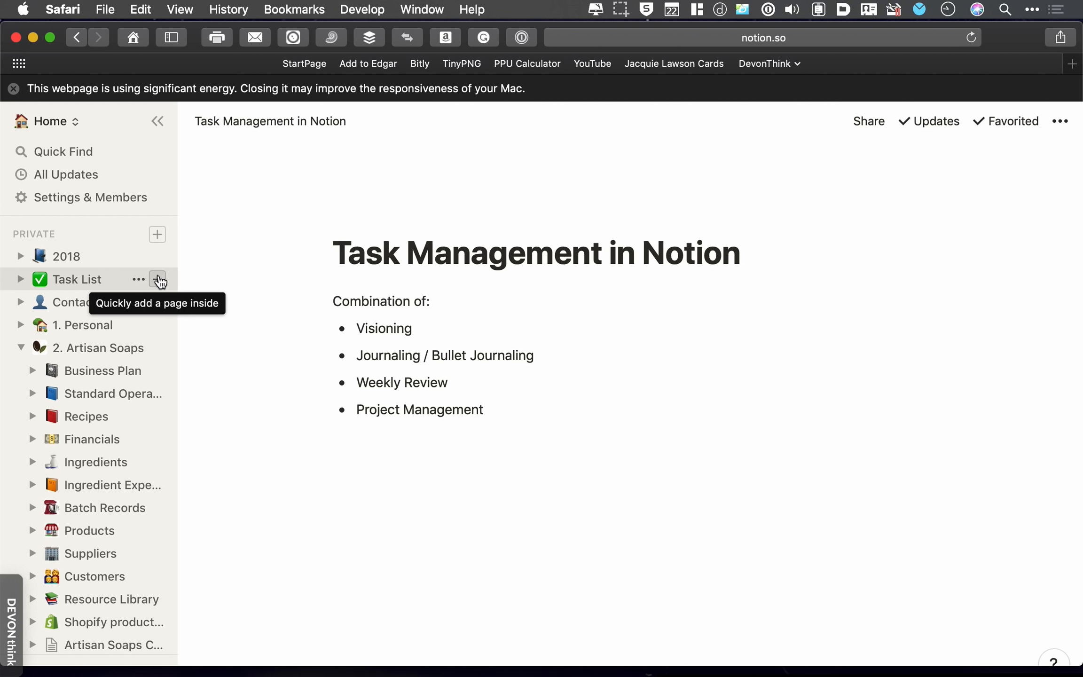
{"action": "left_click", "coordinate": [159, 280]}
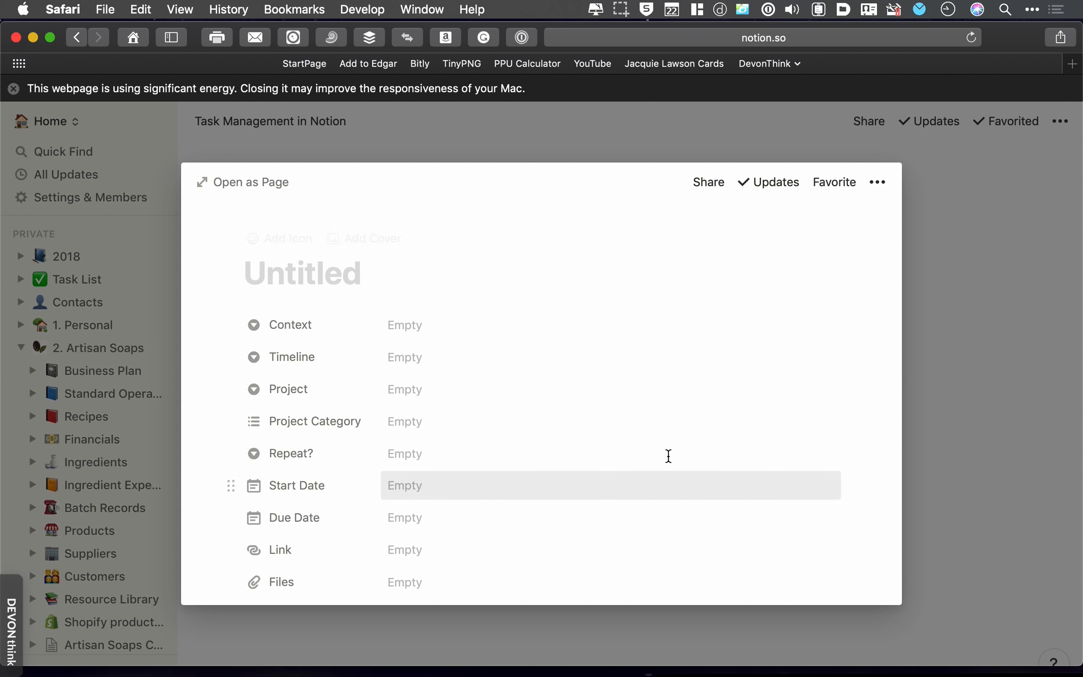
{"action": "left_click", "coordinate": [1040, 416]}
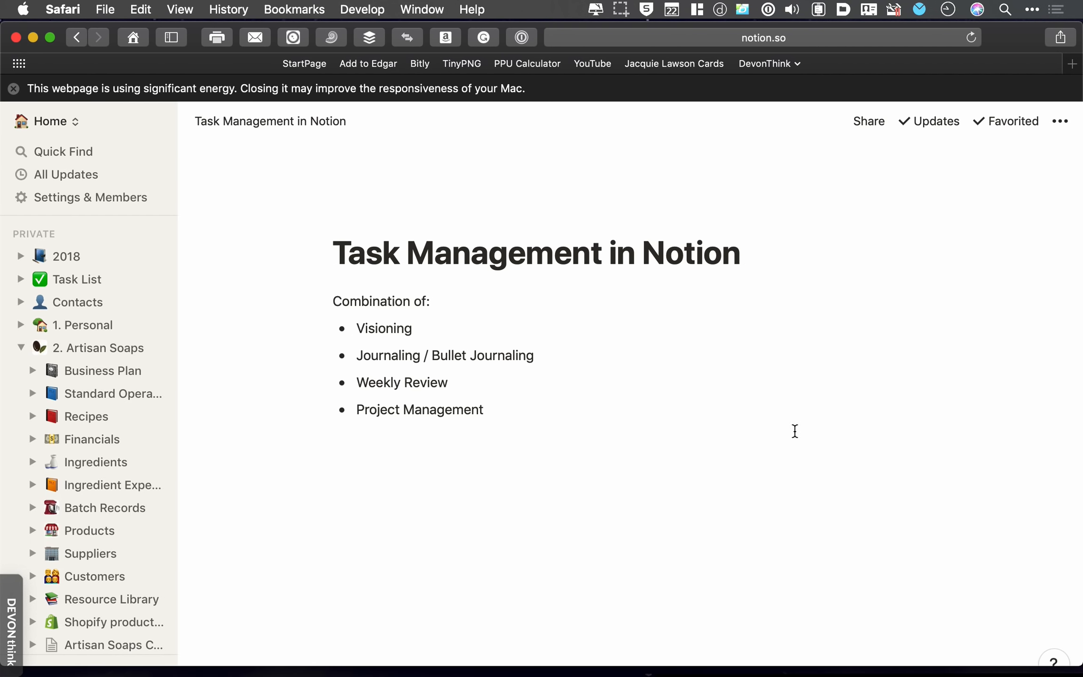